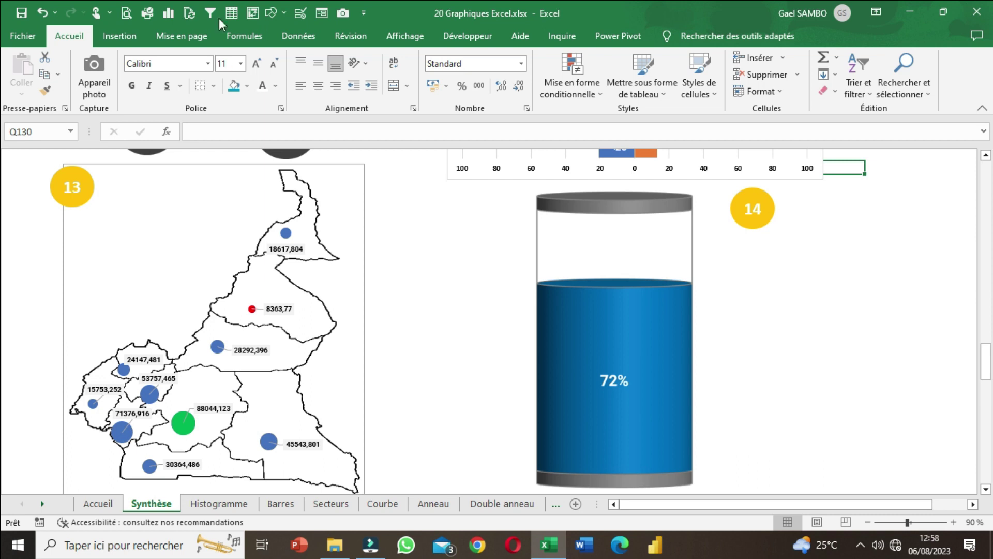
# - Save the workbook and open the Batterie sheet
pyautogui.click(22, 12)
pyautogui.click(40, 505)
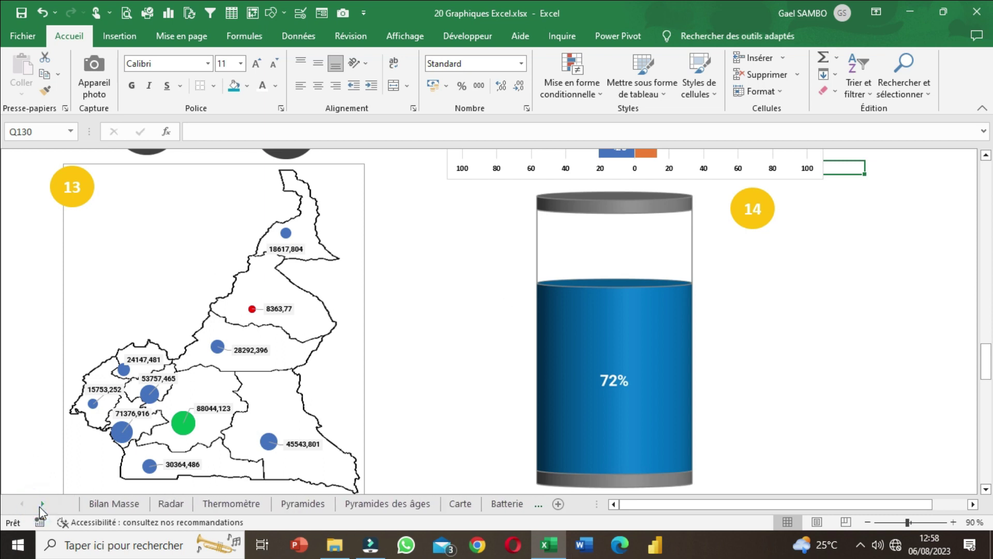
pyautogui.click(501, 504)
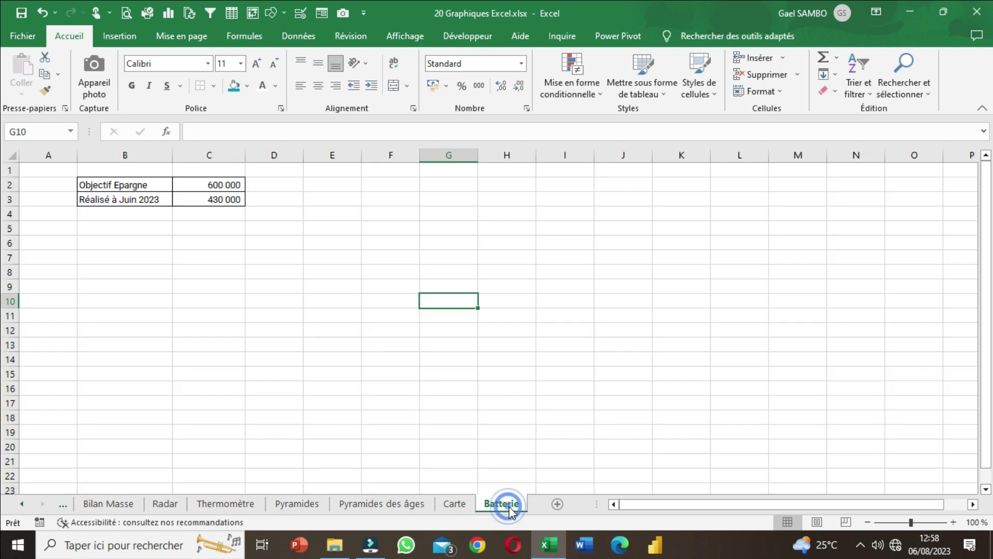
pyautogui.click(175, 282)
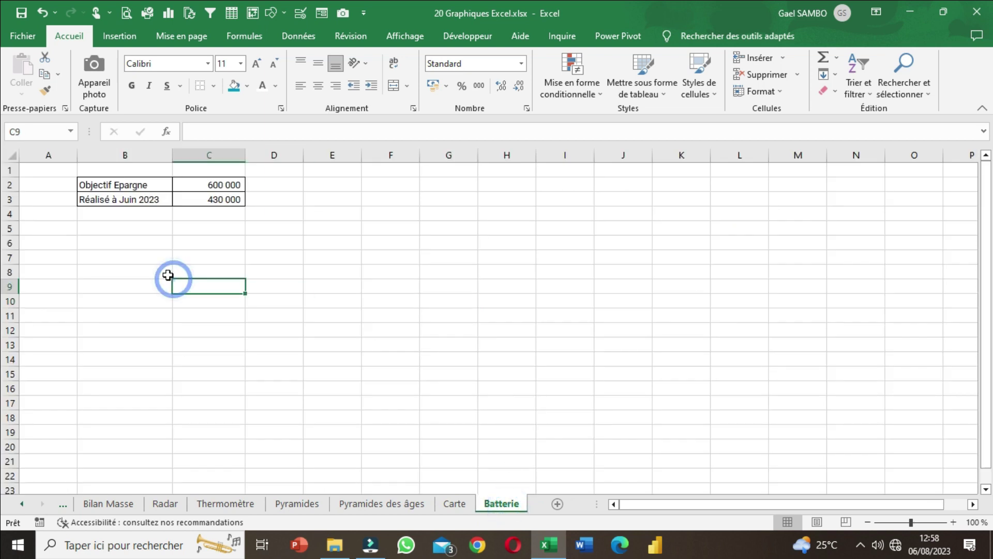
# - Enter Francs CFA in D2 as the currency beside the Objectif Epargne amount
pyautogui.click(105, 184)
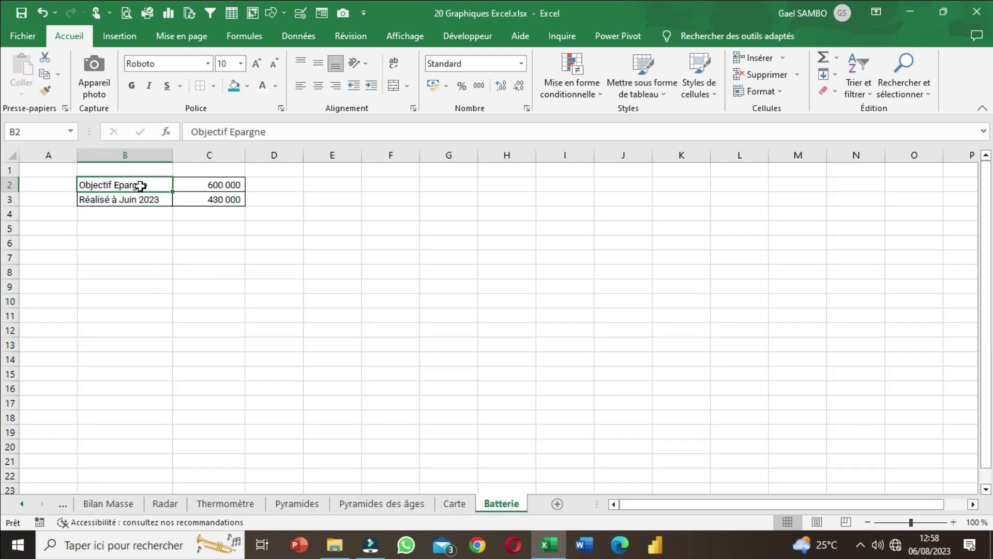
pyautogui.click(139, 184)
pyautogui.click(203, 185)
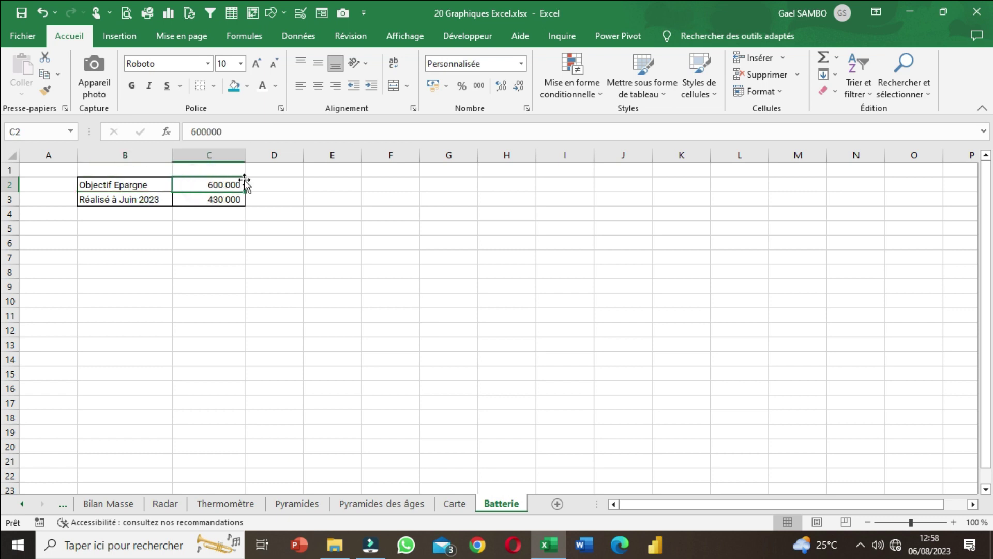
pyautogui.click(262, 184)
pyautogui.write('Francs CFA')
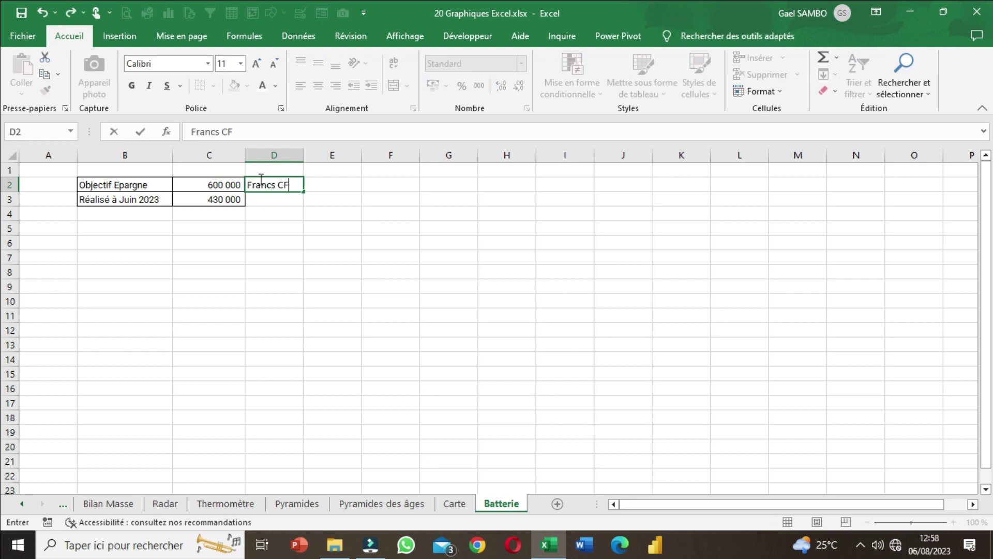
pyautogui.press('Return')
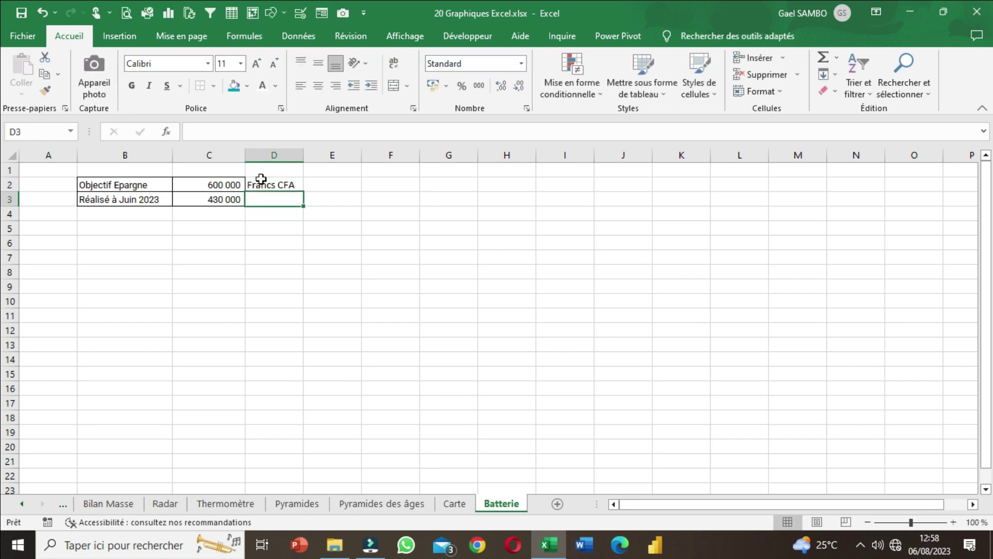
# - Widen column C slightly and enter Francs CFA in D3 beside the Réalisé à Juin 2023 amount
pyautogui.click(223, 185)
pyautogui.click(282, 226)
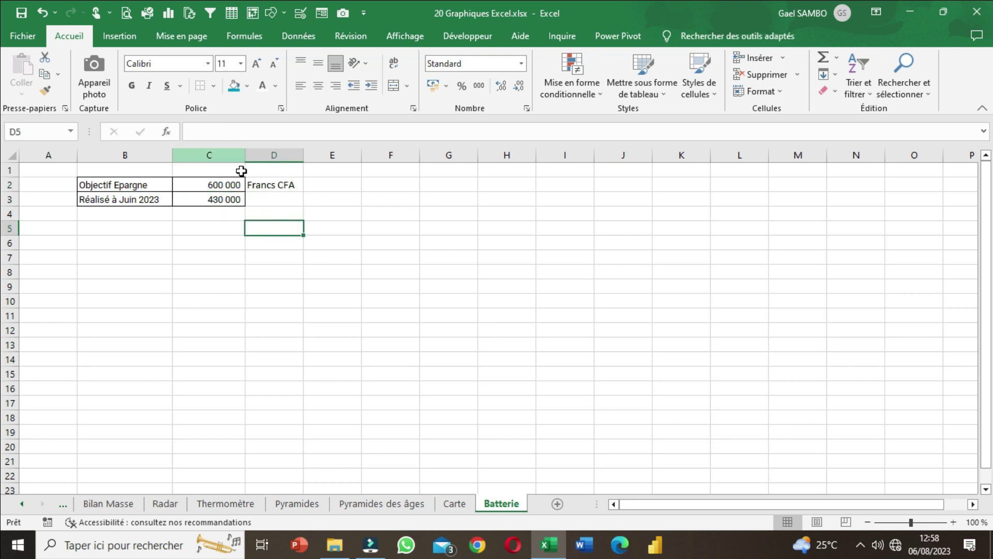
pyautogui.moveTo(247, 155); pyautogui.dragTo(249, 155)
pyautogui.click(266, 199)
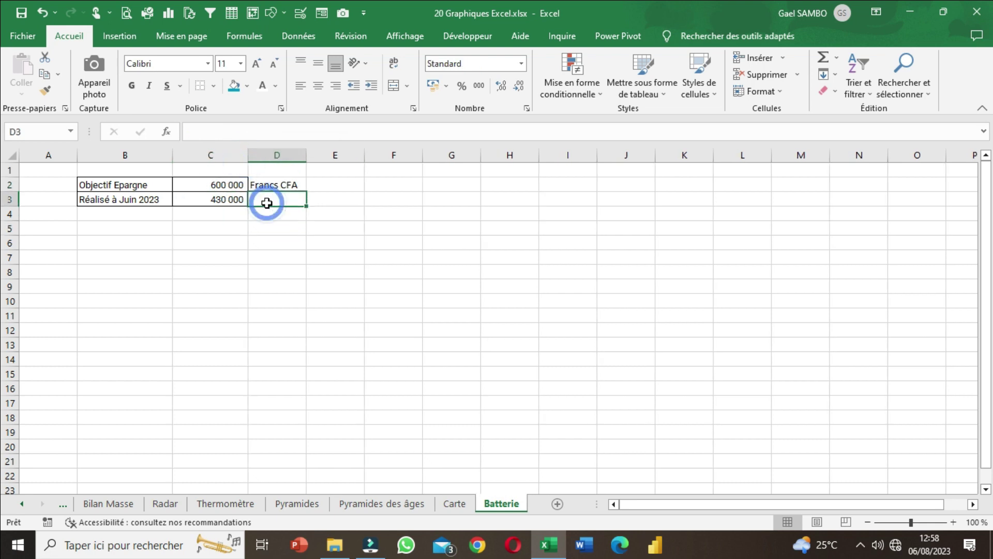
pyautogui.click(110, 199)
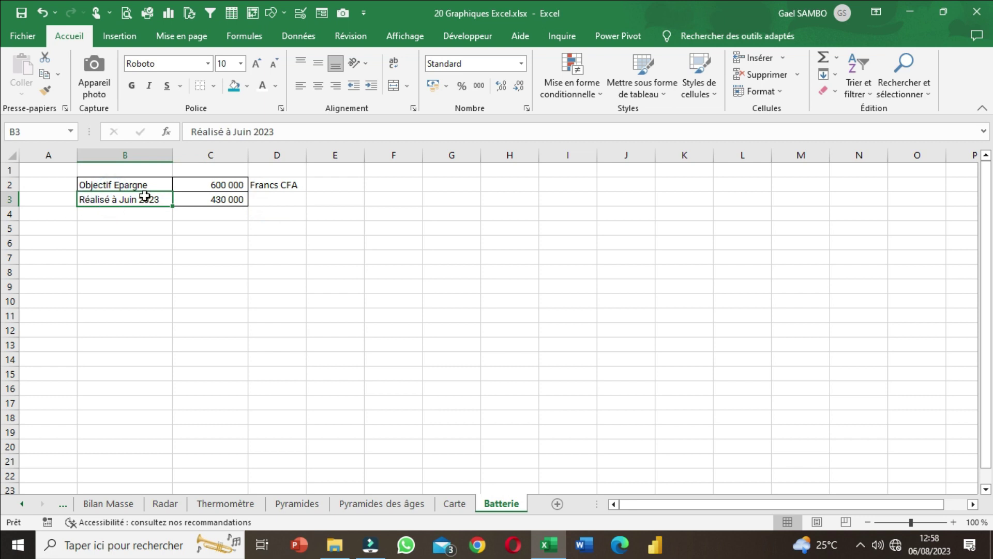
pyautogui.click(202, 202)
pyautogui.click(272, 203)
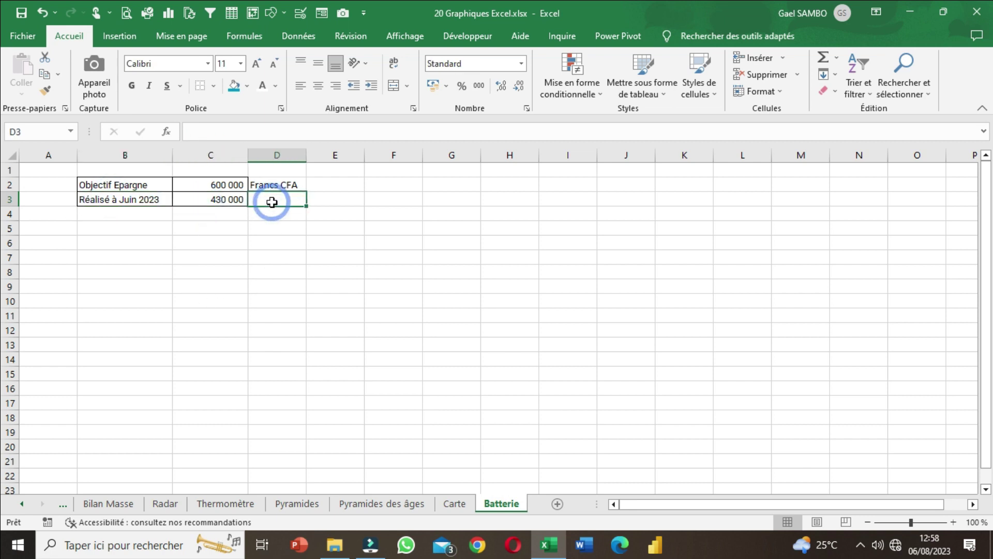
pyautogui.write('Fr')
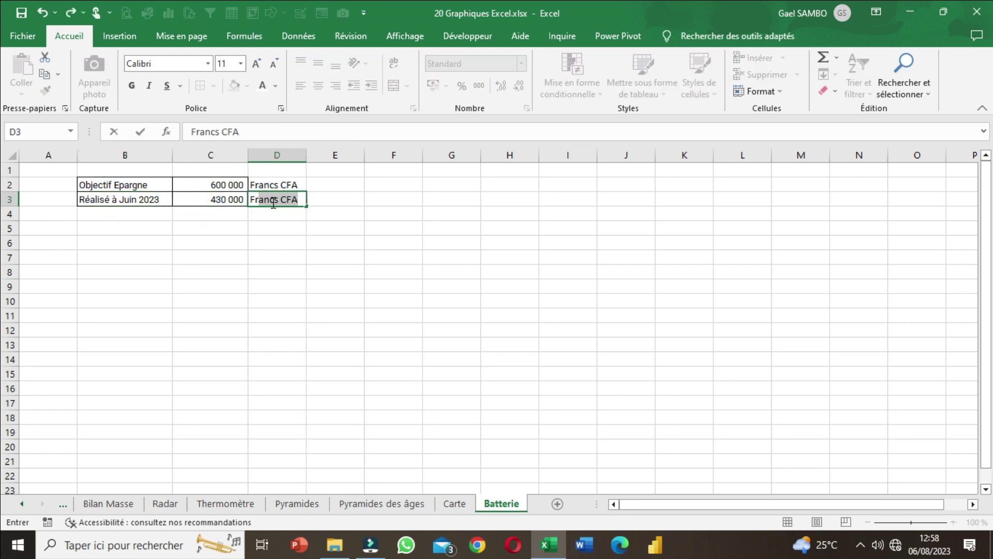
pyautogui.press('Return')
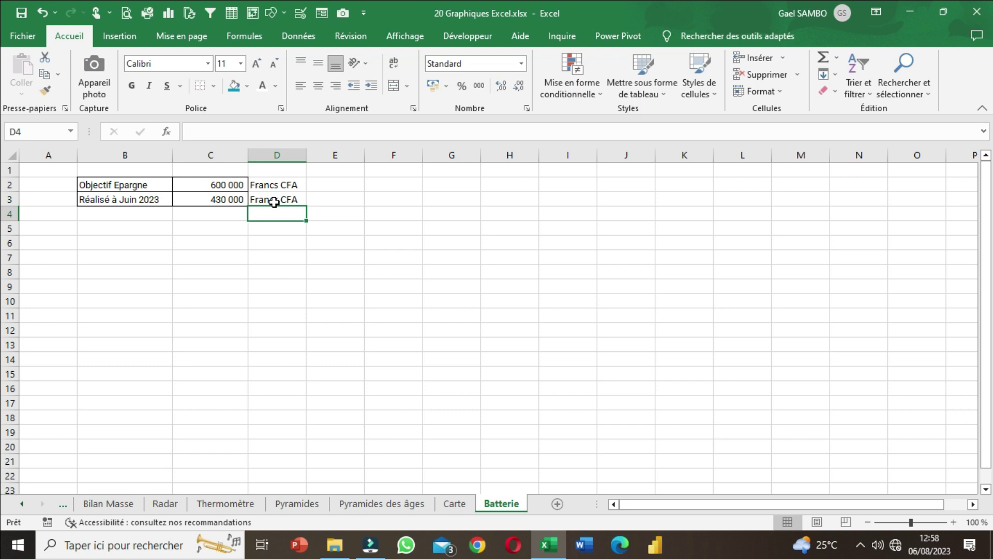
pyautogui.click(223, 185)
pyautogui.click(226, 202)
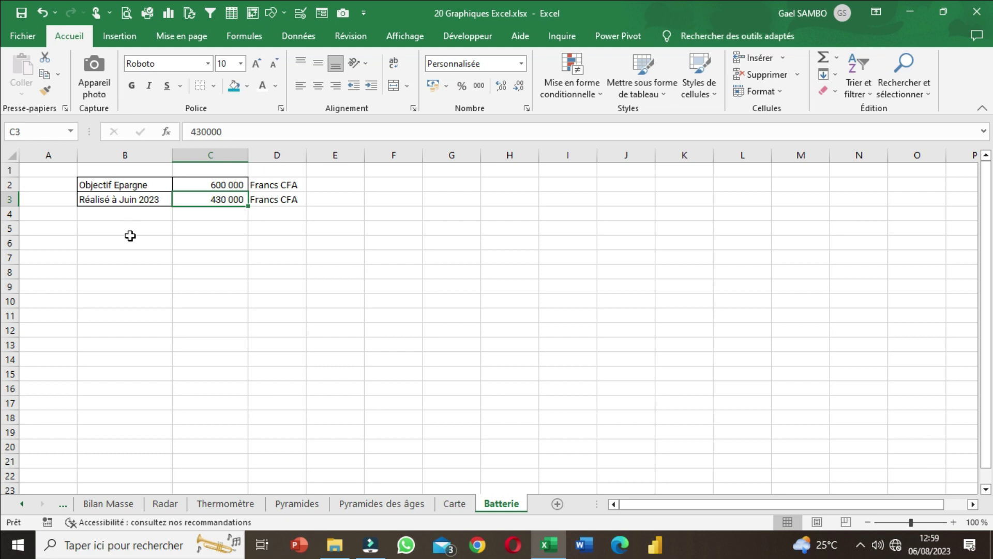
# - Enter the headings Haut in B6 and Réalisé (%) in C6
pyautogui.click(131, 289)
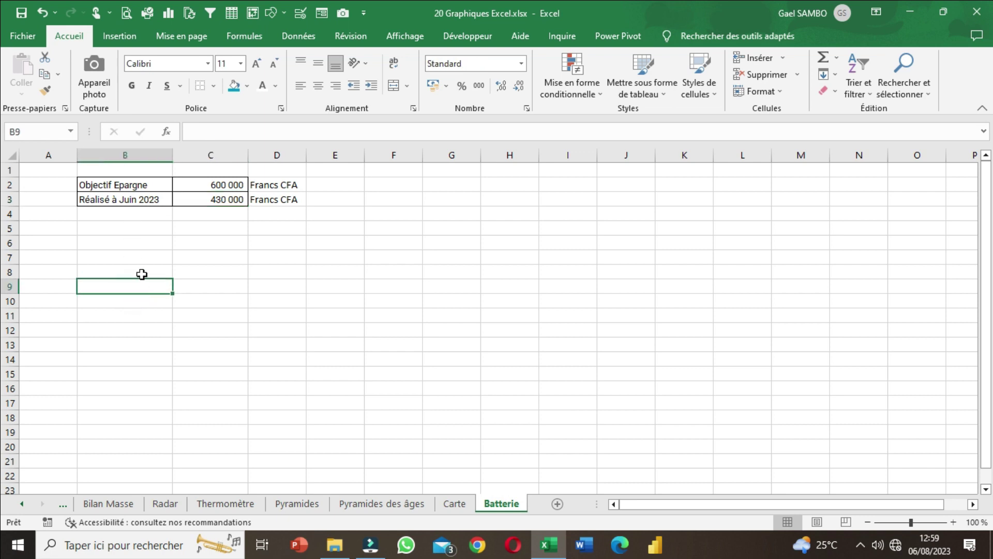
pyautogui.click(140, 241)
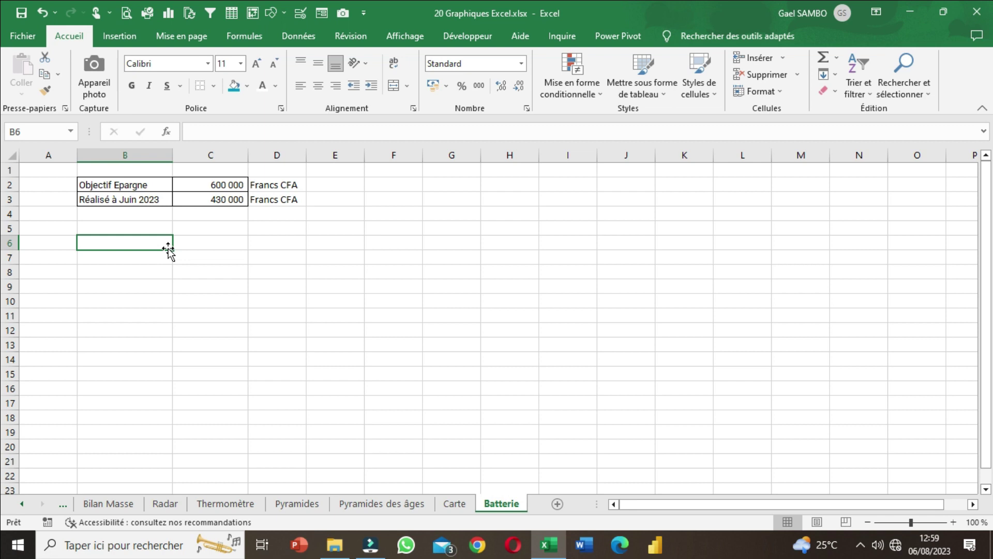
pyautogui.write('Haut')
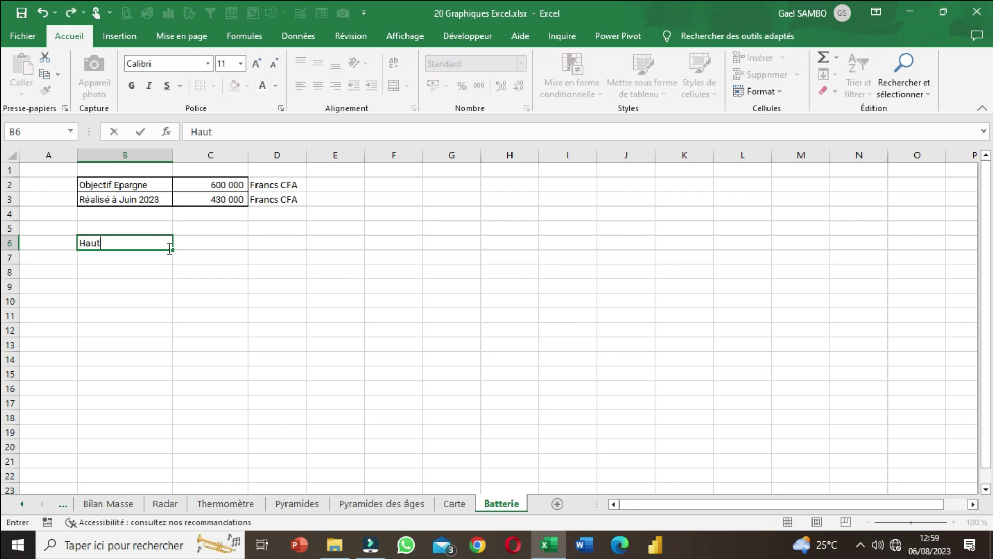
pyautogui.press('Tab')
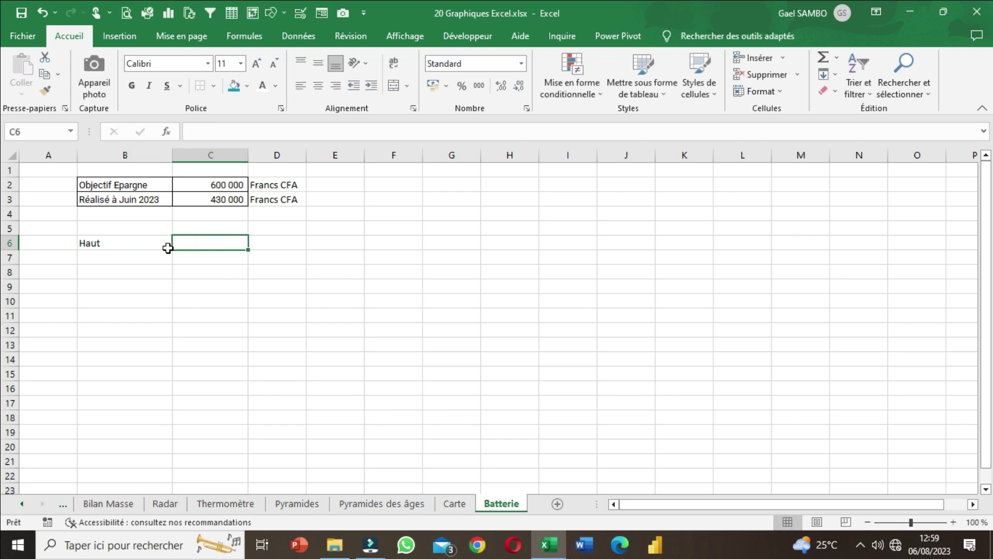
pyautogui.write('Réalisé')
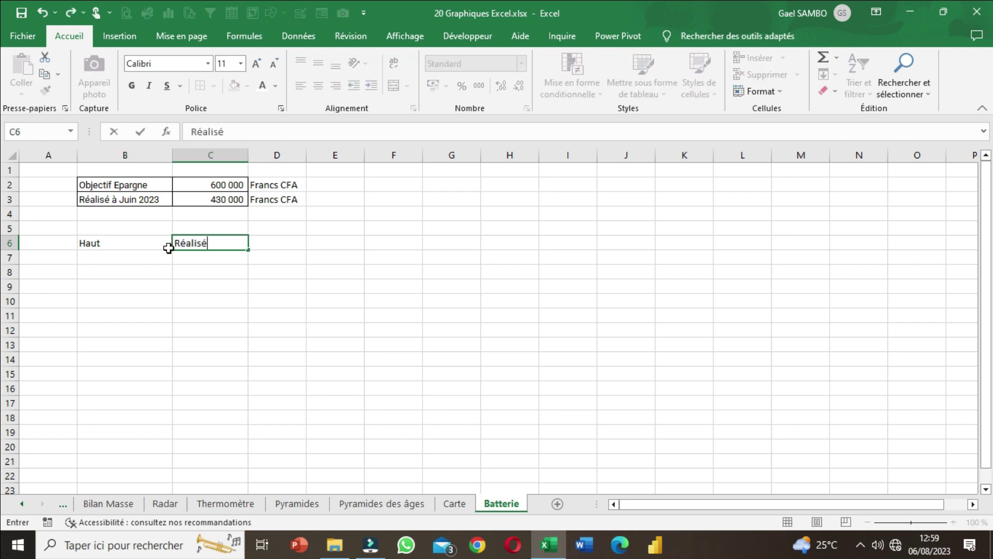
pyautogui.write(' (%=')
pyautogui.press('BackSpace')
pyautogui.write(')')
pyautogui.press('Tab')
# - Add the headings Restant (%) in D6 and Bas in E6
pyautogui.write('7')
pyautogui.press('BackSpace')
pyautogui.write('Restant (')
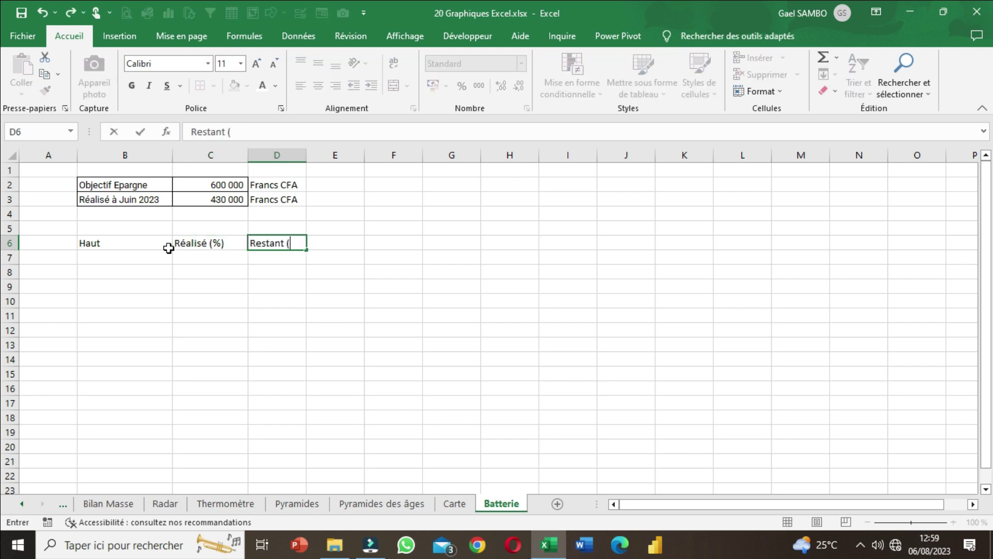
pyautogui.write('%)')
pyautogui.press('Tab')
pyautogui.write('Bas')
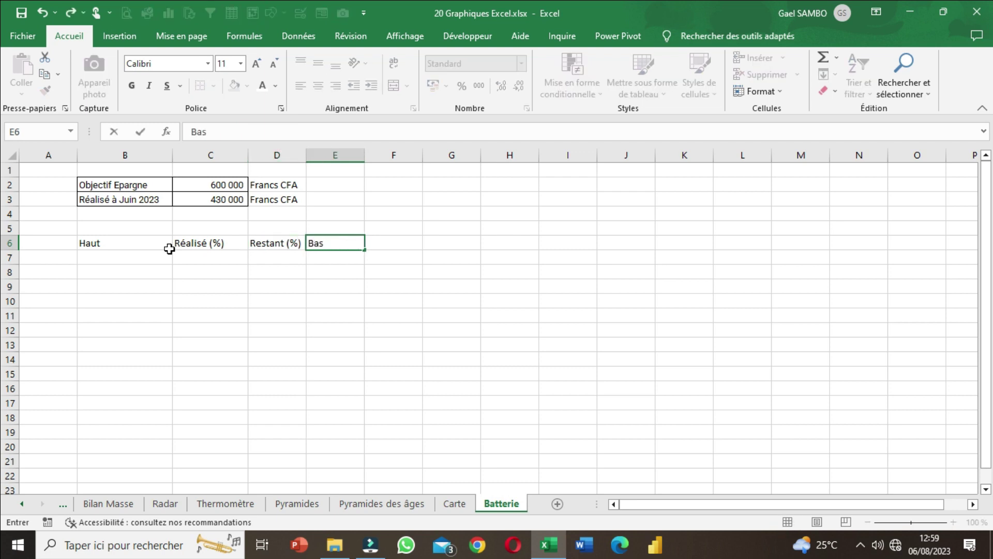
# - Move the four headings from B6:E6 to G2:J2 and adjust the widths of columns G to J to suit the text
pyautogui.moveTo(170, 248); pyautogui.dragTo(602, 183)
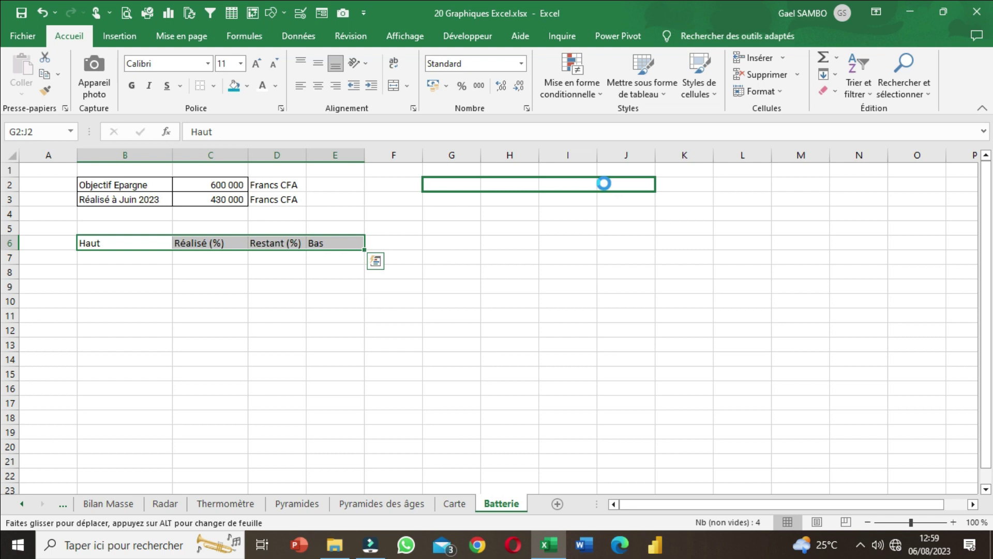
pyautogui.moveTo(450, 257); pyautogui.dragTo(496, 243)
pyautogui.moveTo(481, 155); pyautogui.dragTo(464, 157)
pyautogui.moveTo(580, 155); pyautogui.dragTo(584, 155)
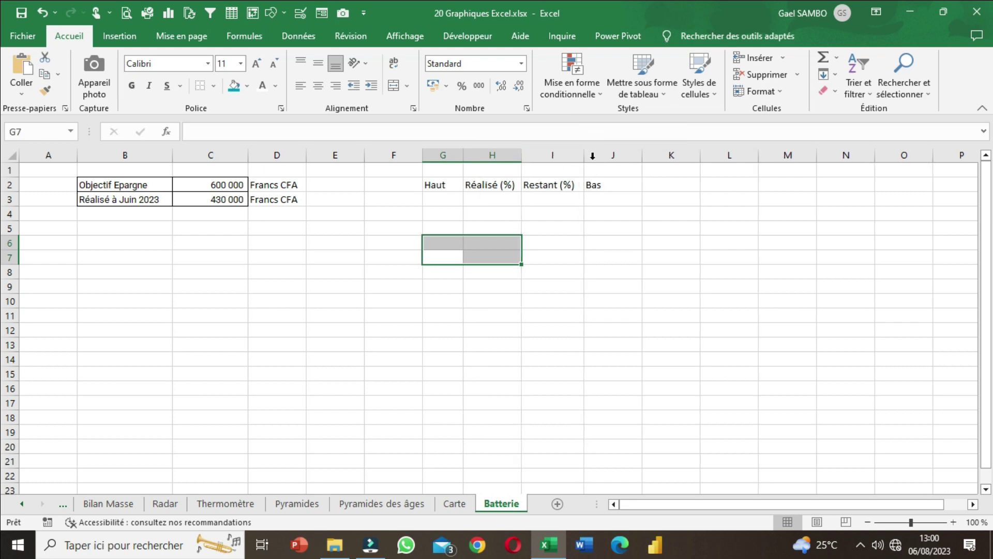
pyautogui.moveTo(522, 155); pyautogui.dragTo(525, 156)
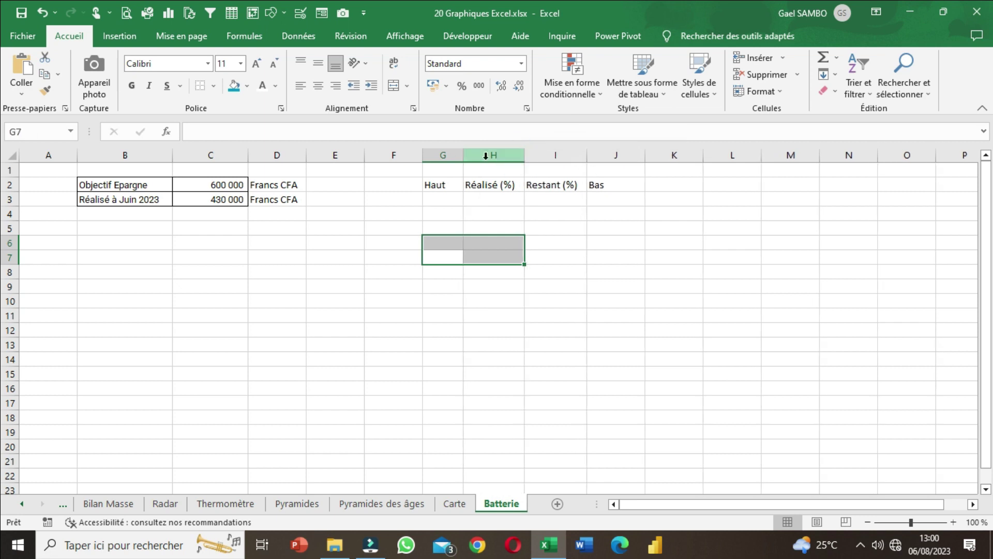
pyautogui.click(458, 165)
pyautogui.moveTo(463, 155); pyautogui.dragTo(470, 155)
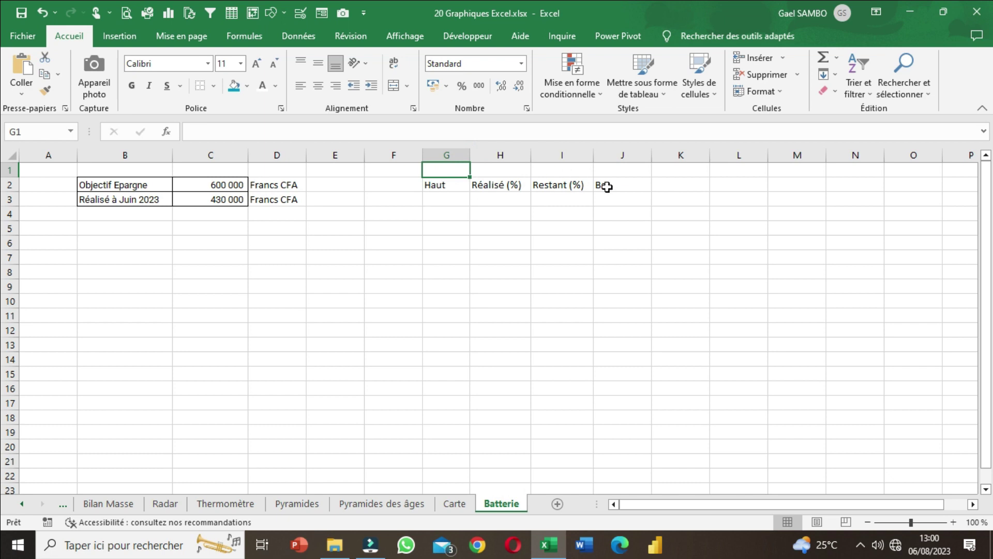
pyautogui.moveTo(651, 156); pyautogui.dragTo(635, 163)
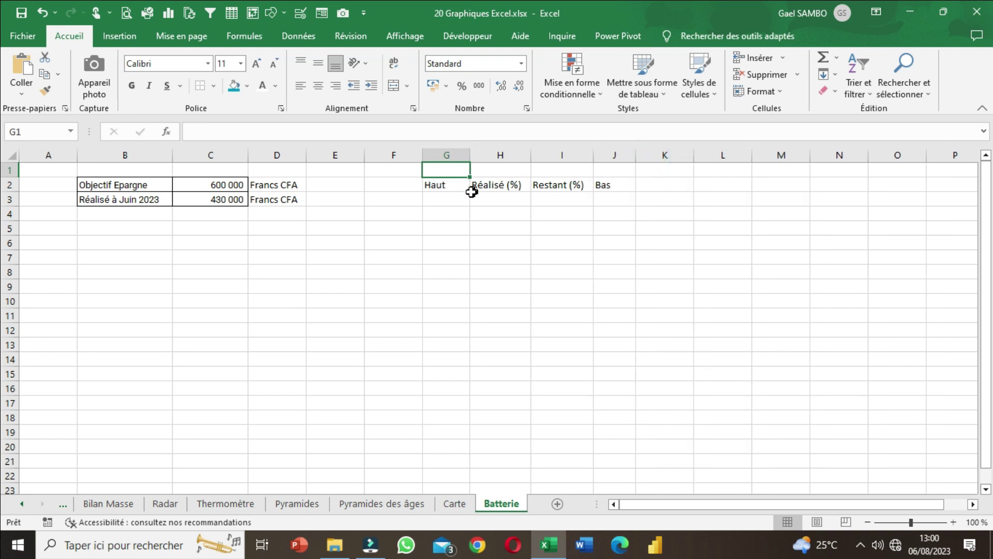
# - Format G3:J3 as percentages and centre the cells horizontally and vertically
pyautogui.moveTo(450, 199); pyautogui.dragTo(614, 201)
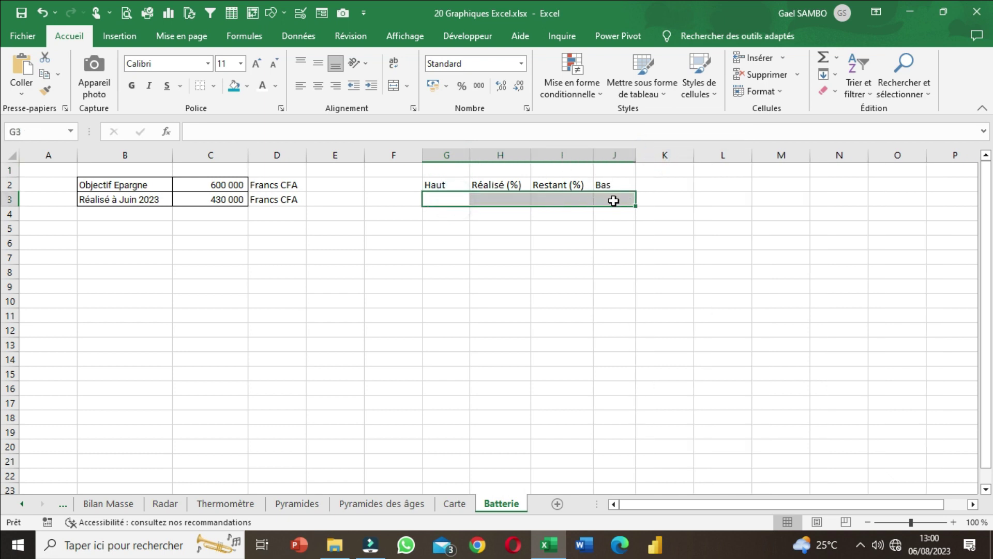
pyautogui.click(462, 86)
pyautogui.click(318, 85)
pyautogui.click(319, 63)
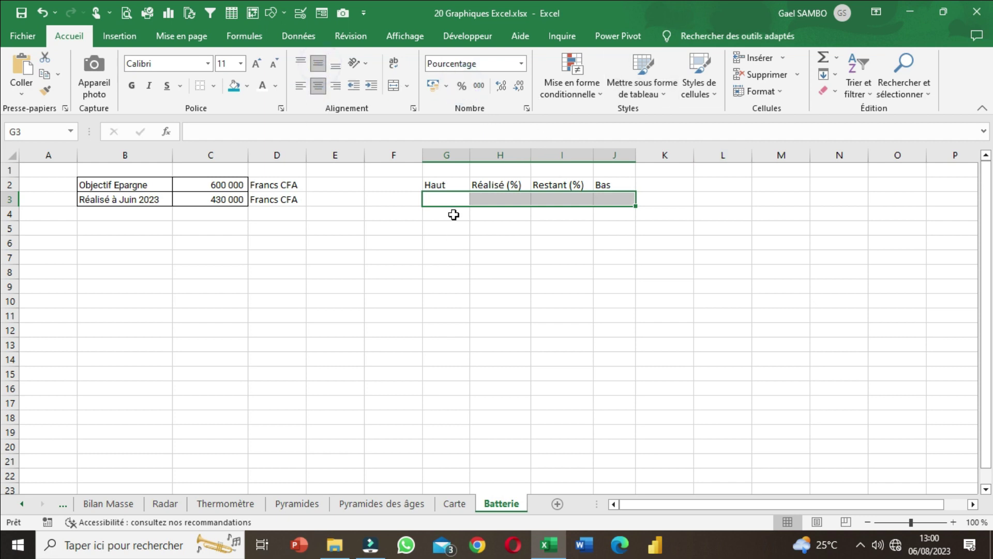
# - Centre the headings in G2:J2 horizontally and vertically
pyautogui.moveTo(451, 185); pyautogui.dragTo(615, 185)
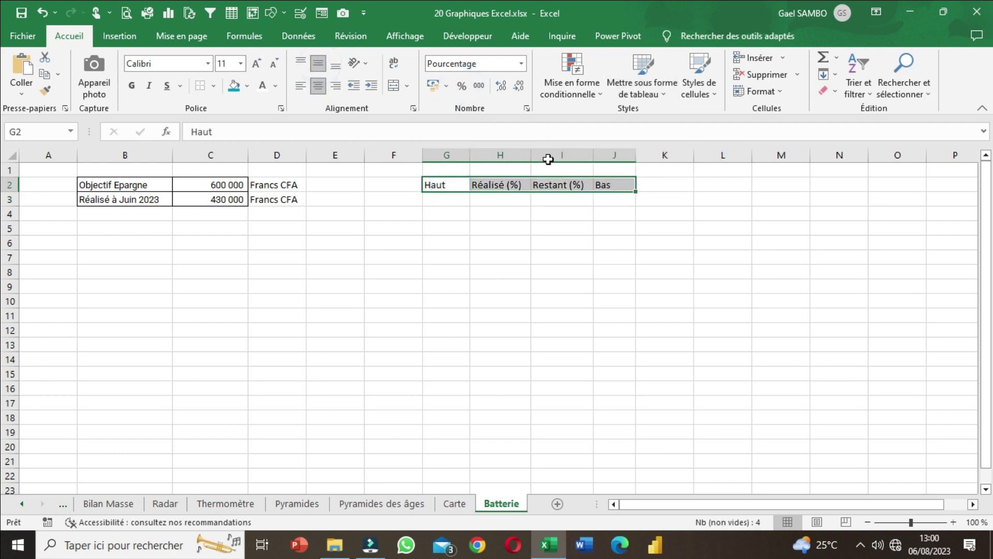
pyautogui.click(318, 85)
pyautogui.click(318, 64)
# - Enter 5% under both Haut in G3 and Bas in J3
pyautogui.click(451, 203)
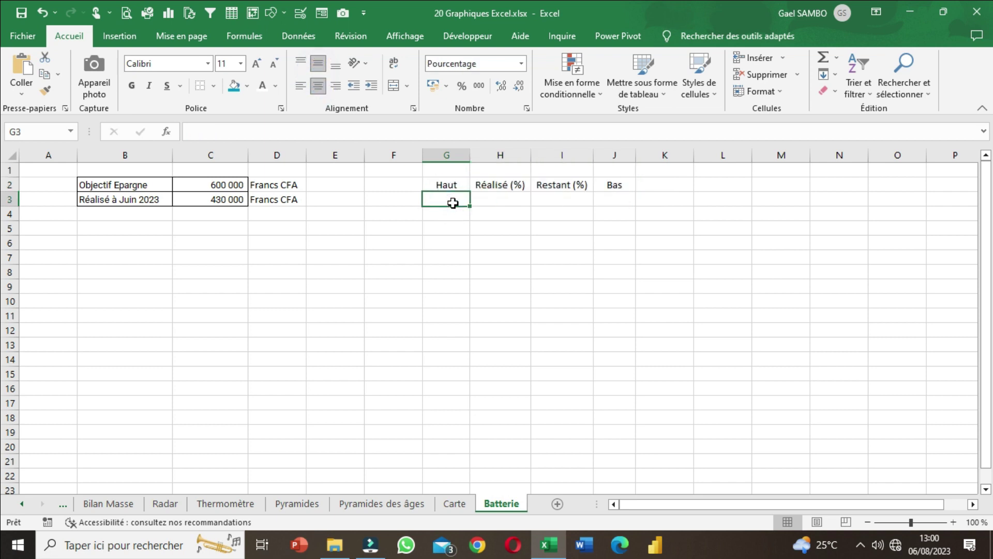
pyautogui.write('5%')
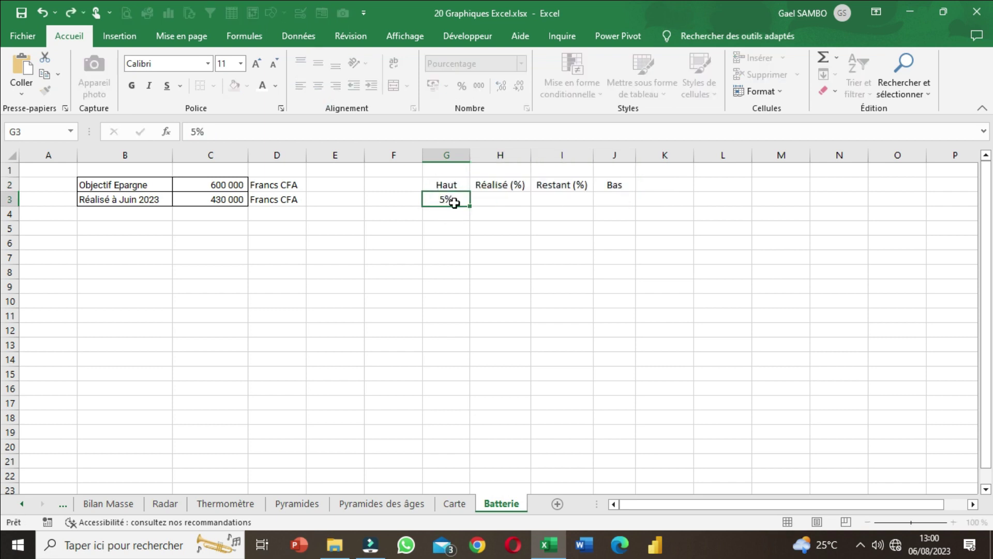
pyautogui.press('Tab')
pyautogui.press('Tab')
pyautogui.press('Tab')
pyautogui.write('5')
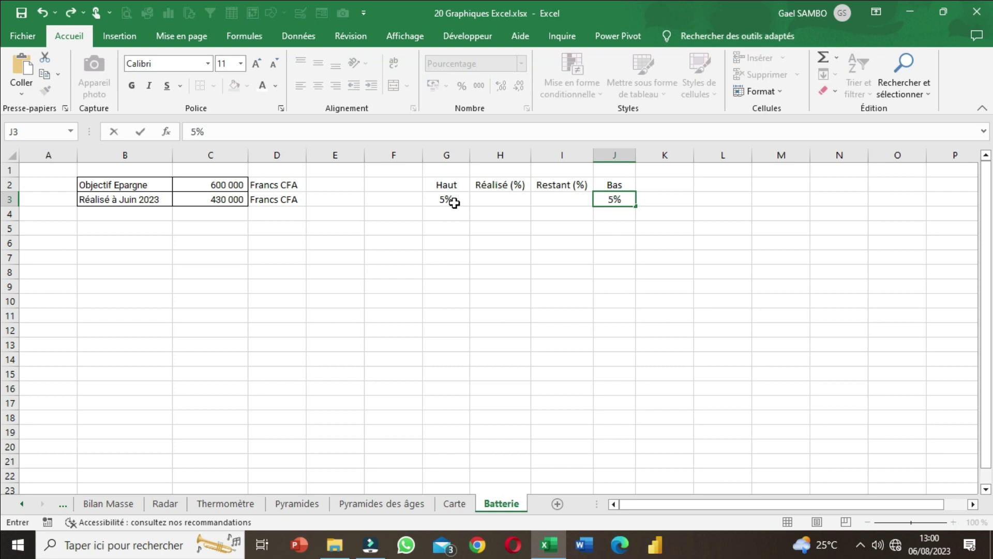
pyautogui.click(505, 254)
# - Calculate the achieved share of the target in H3 with the formula =C3/C2
pyautogui.click(507, 202)
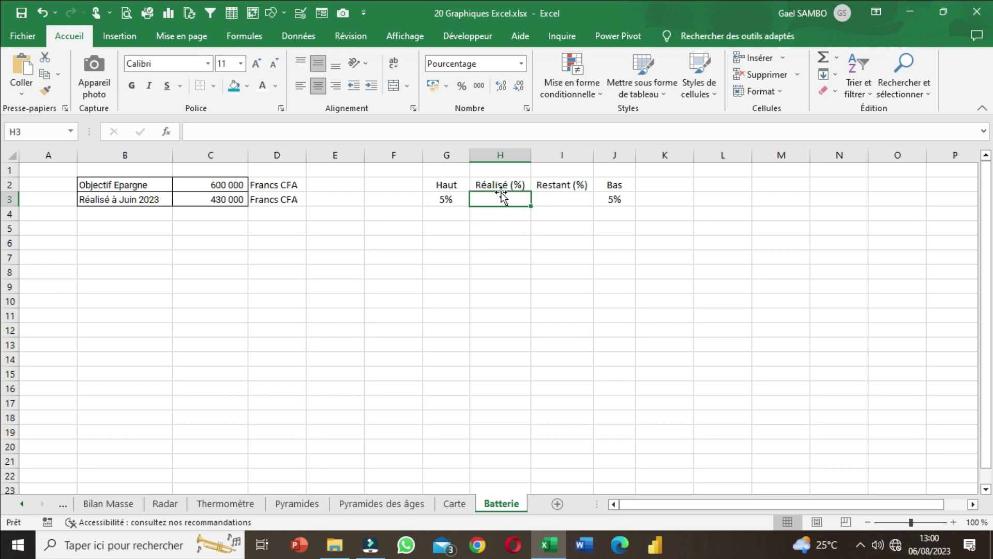
pyautogui.write('=')
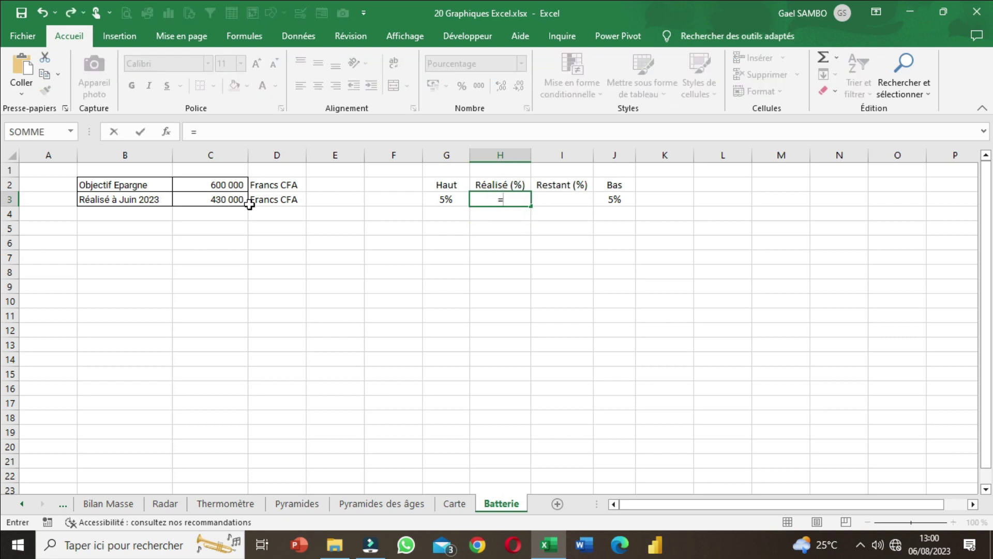
pyautogui.click(218, 203)
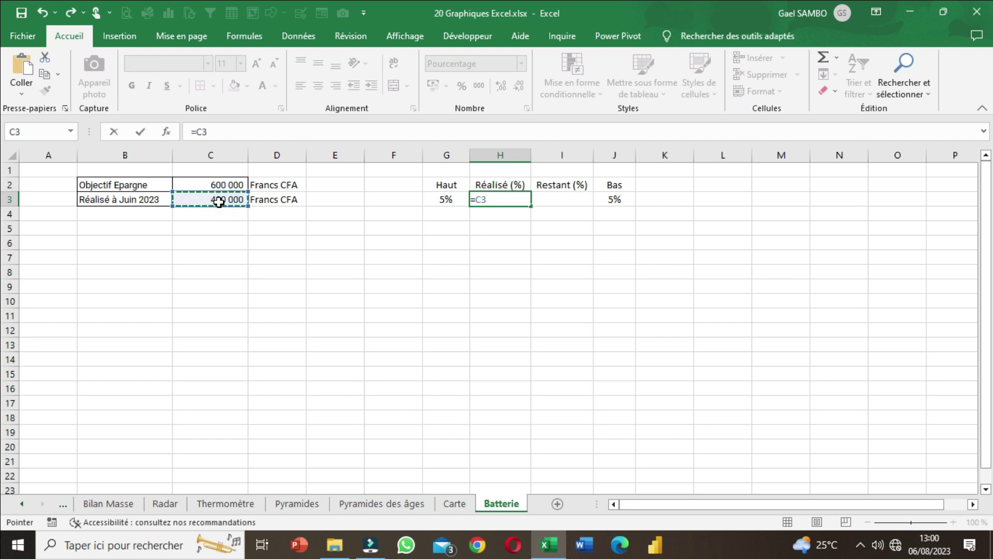
pyautogui.write('/')
pyautogui.click(214, 188)
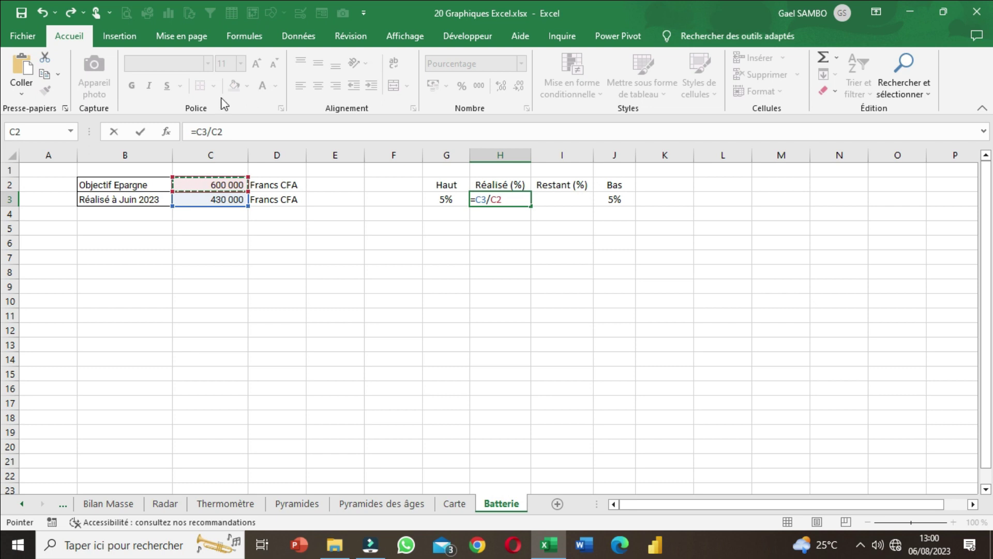
pyautogui.press('Return')
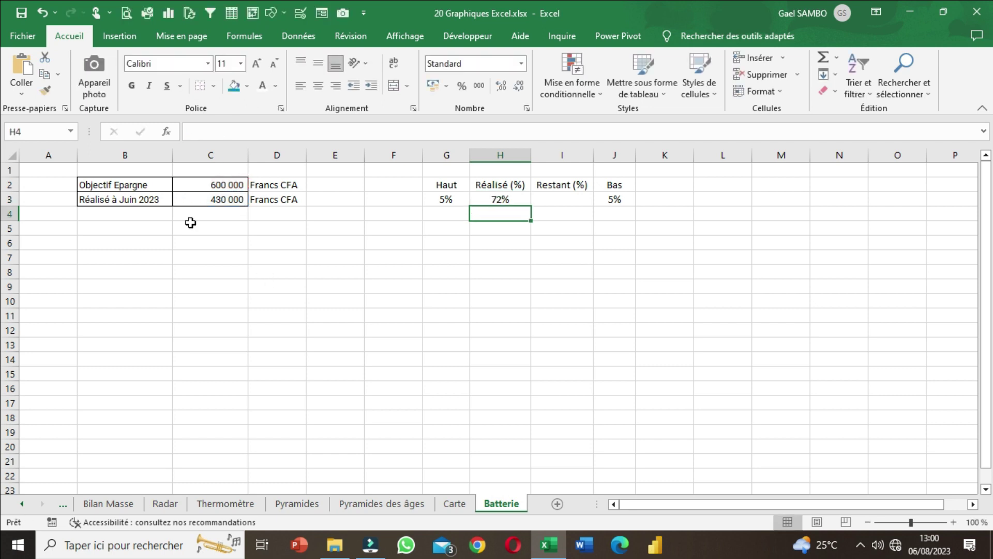
# - Calculate the remaining share in I3 with the formula =100%-H3 and check the sum of H3:I3
pyautogui.press('Up')
pyautogui.press('Right')
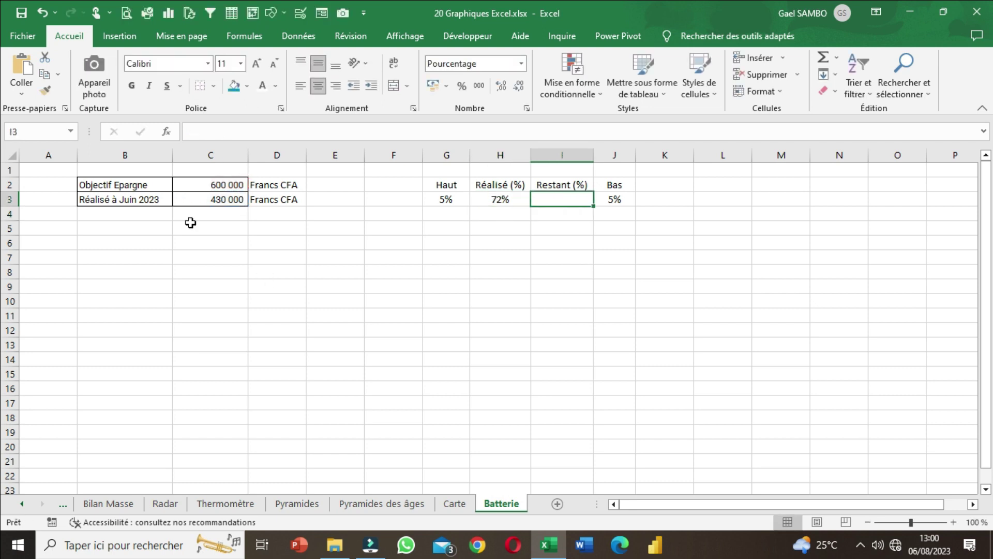
pyautogui.write('=1')
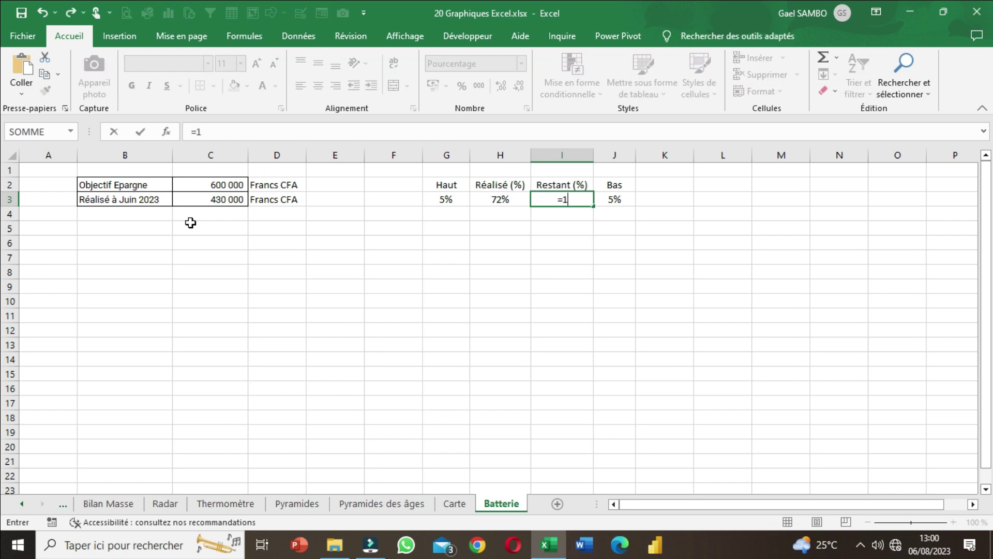
pyautogui.write('00%-')
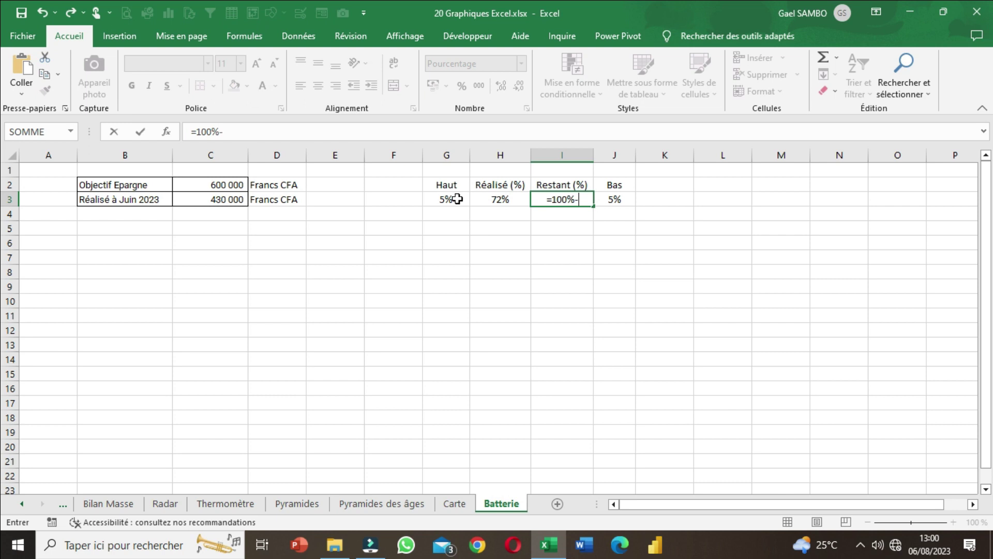
pyautogui.click(490, 199)
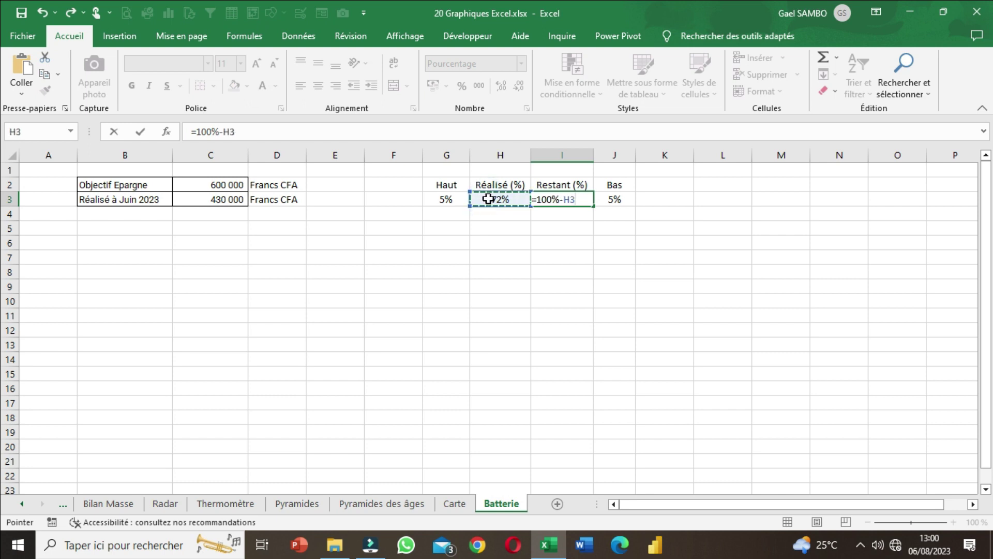
pyautogui.press('Return')
pyautogui.moveTo(490, 199); pyautogui.dragTo(560, 199)
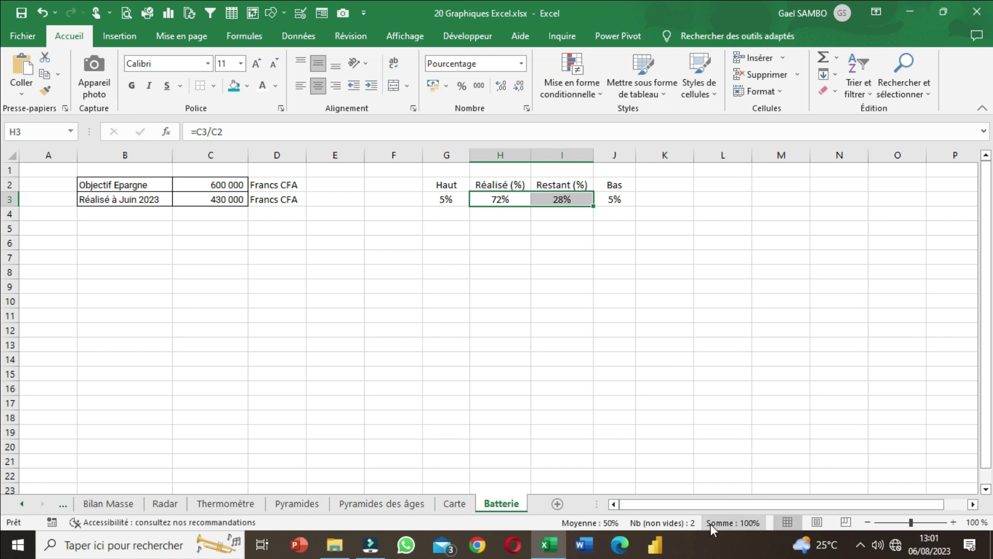
pyautogui.click(618, 353)
# - Apply all borders to the table in G2:J3
pyautogui.moveTo(455, 185); pyautogui.dragTo(607, 196)
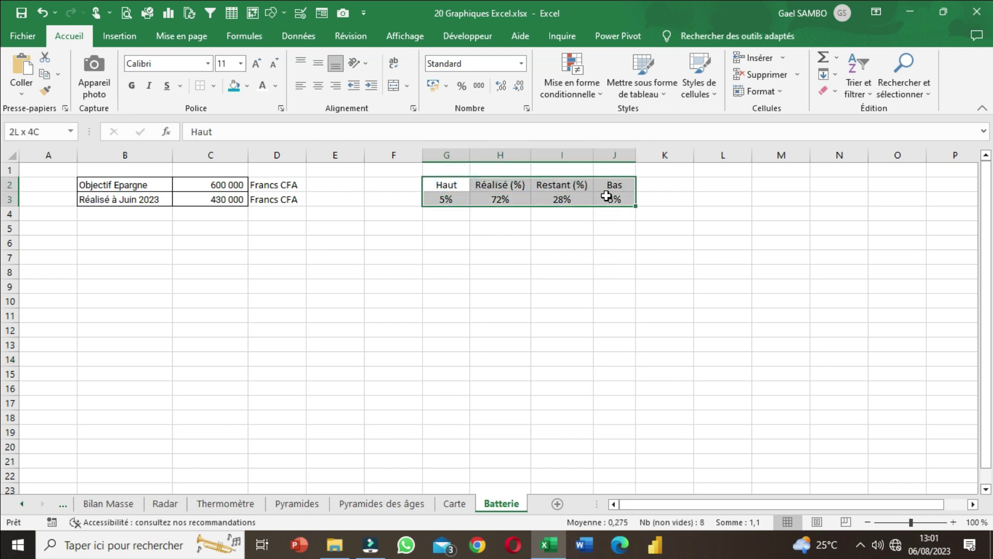
pyautogui.click(213, 86)
pyautogui.click(215, 211)
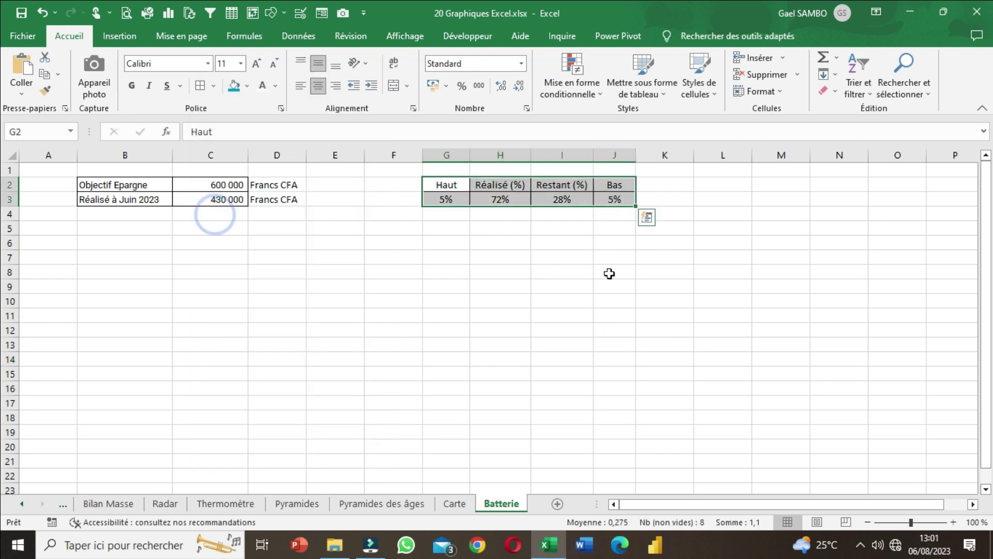
pyautogui.click(610, 271)
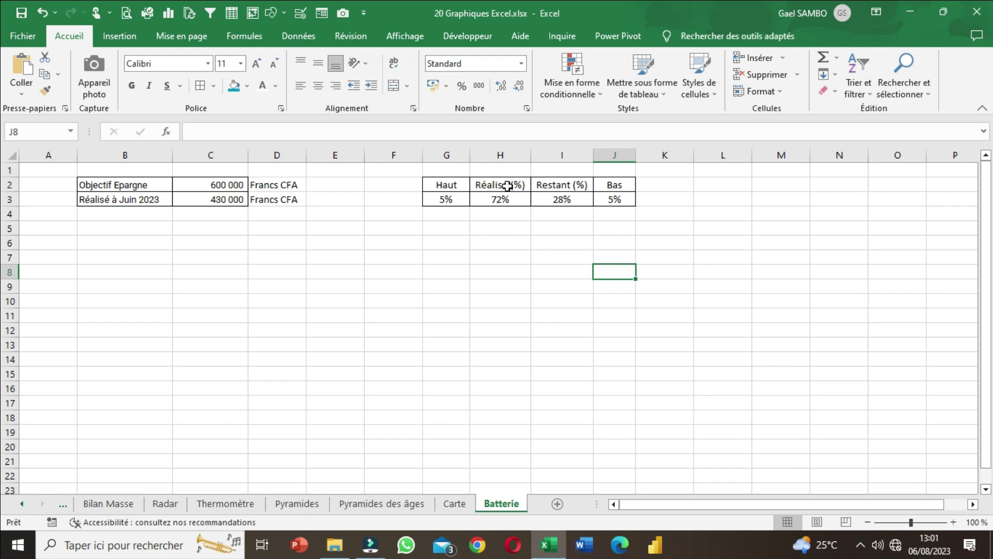
# - Select the headings and percentages in G2:J3 as the source data for a new chart
pyautogui.moveTo(448, 186); pyautogui.dragTo(611, 196)
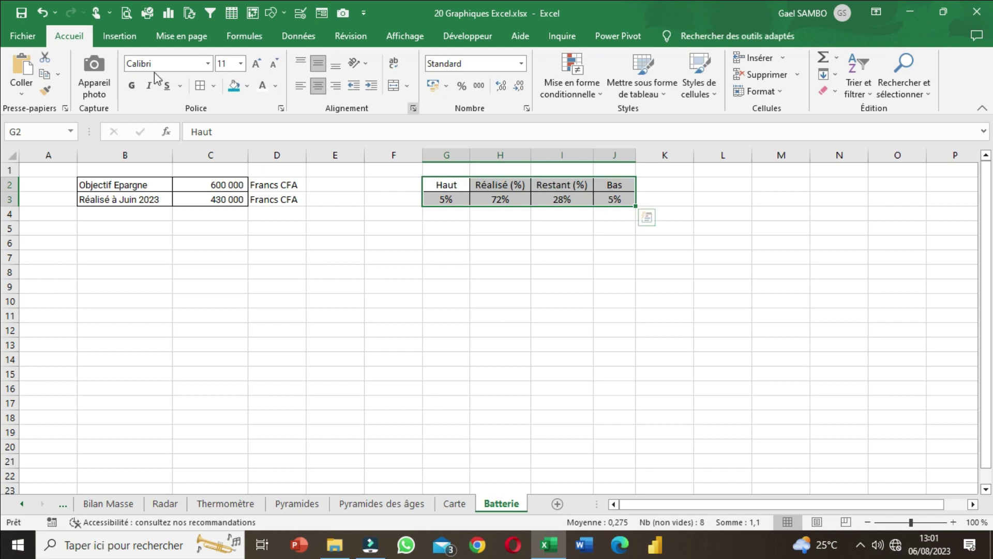
pyautogui.click(124, 43)
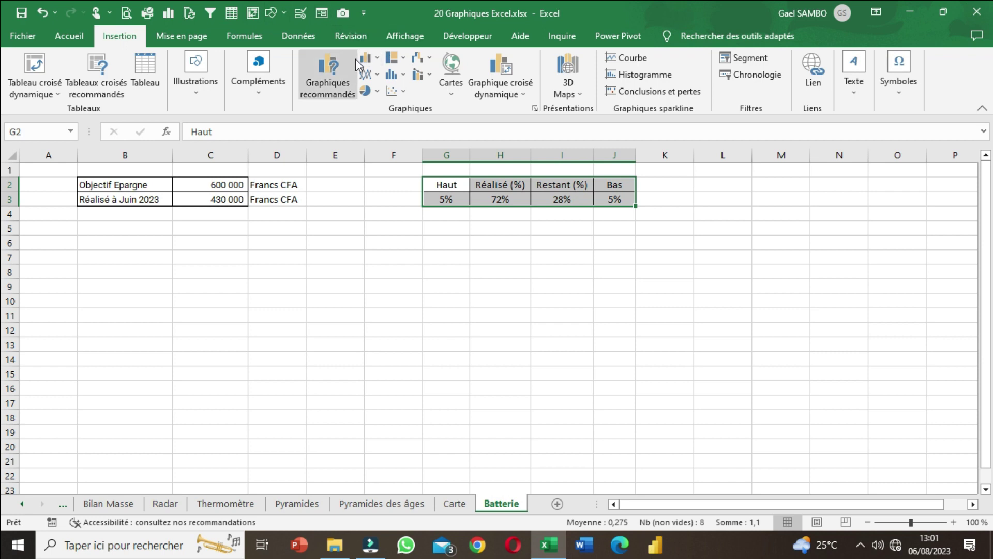
pyautogui.click(373, 58)
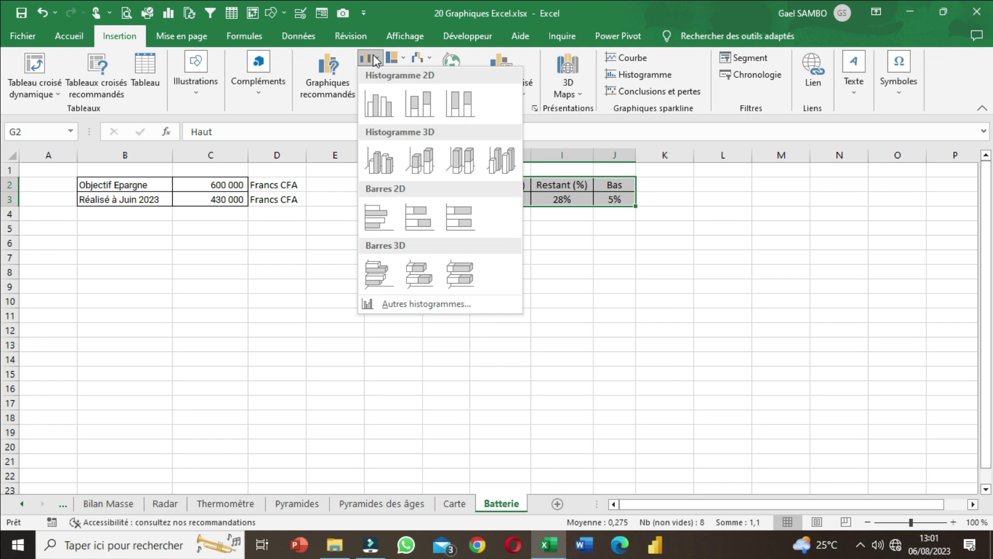
pyautogui.click(377, 304)
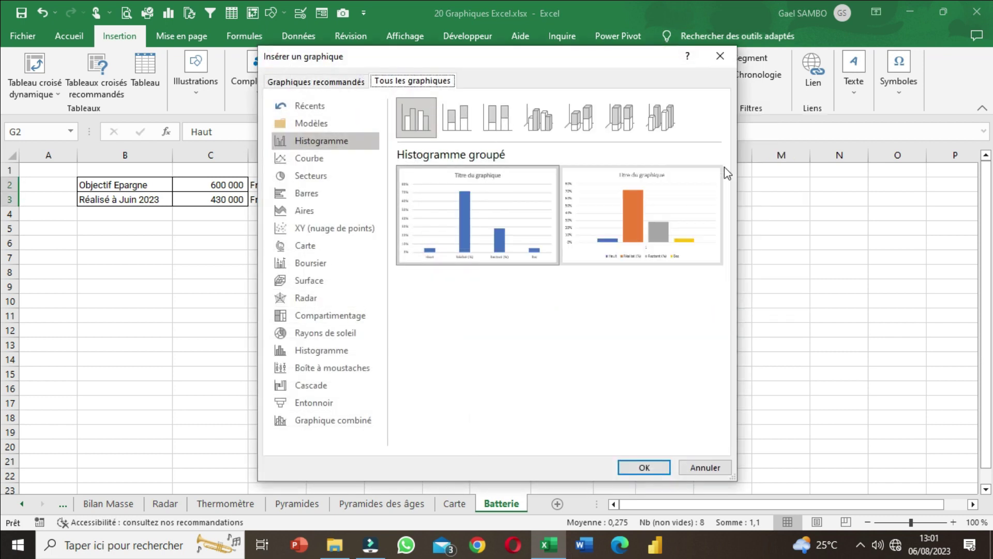
pyautogui.click(720, 56)
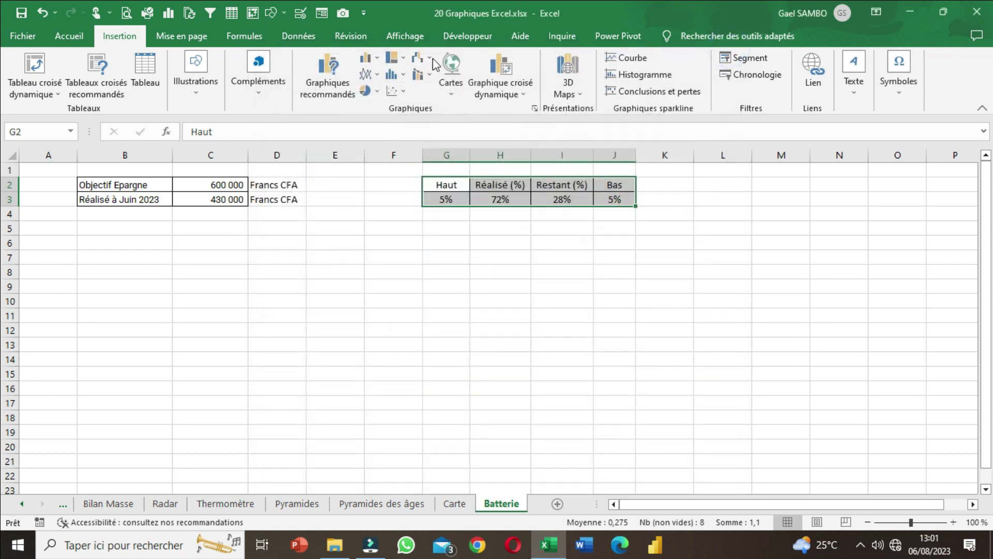
# - Insert a 3D stacked column chart from G2:J3 and make it slightly narrower and taller
pyautogui.click(374, 58)
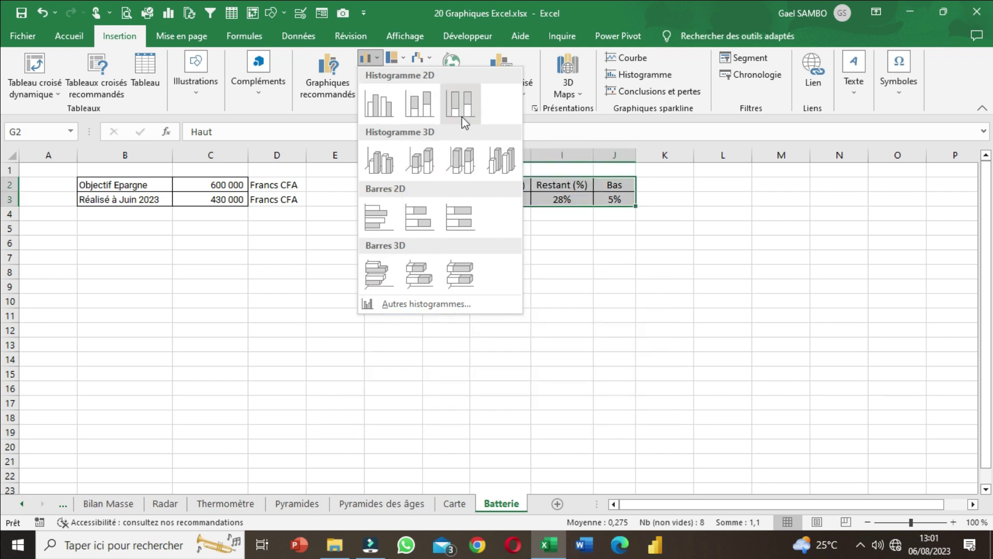
pyautogui.click(422, 160)
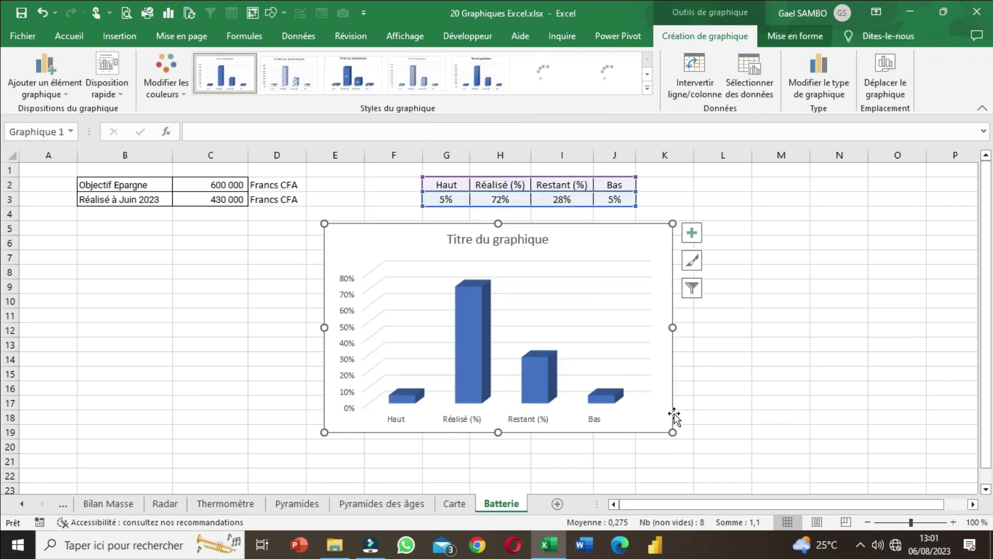
pyautogui.moveTo(671, 436); pyautogui.dragTo(660, 471)
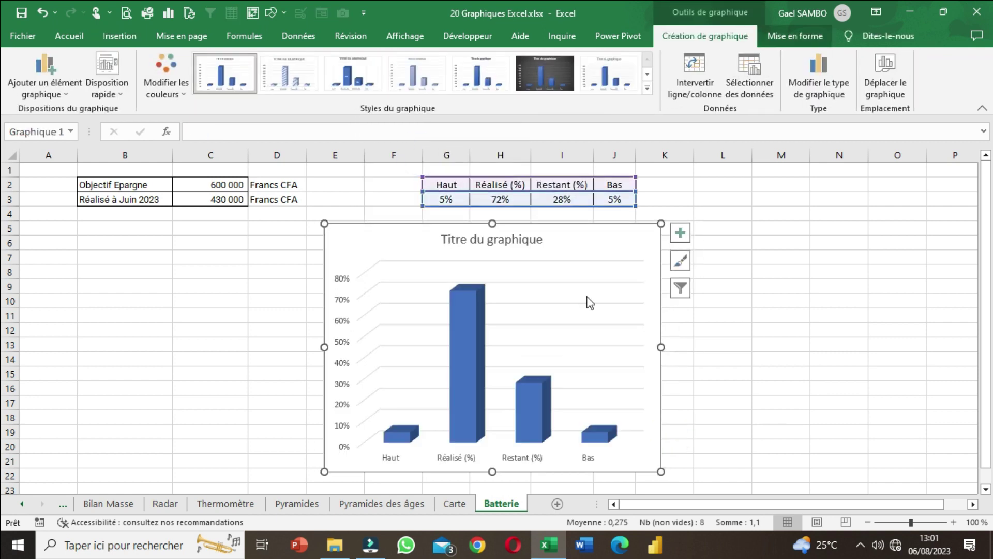
# - Delete the chart's title, its vertical percentage axis and its horizontal category axis
pyautogui.click(503, 238)
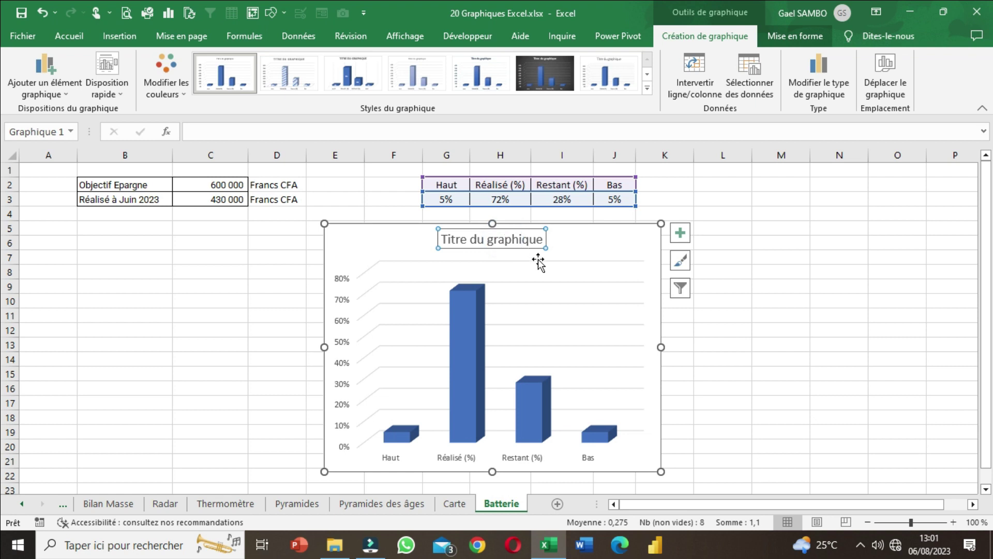
pyautogui.press('Delete')
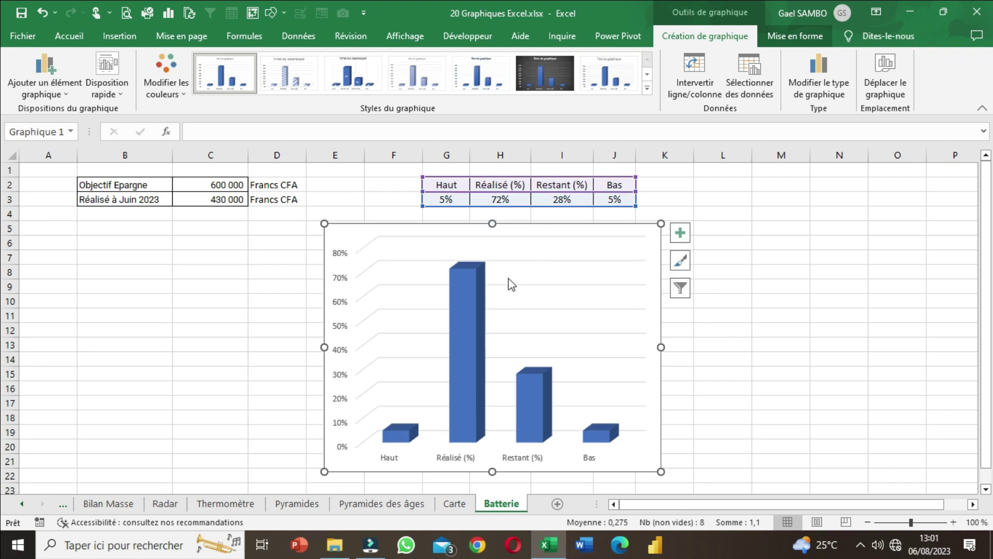
pyautogui.click(338, 274)
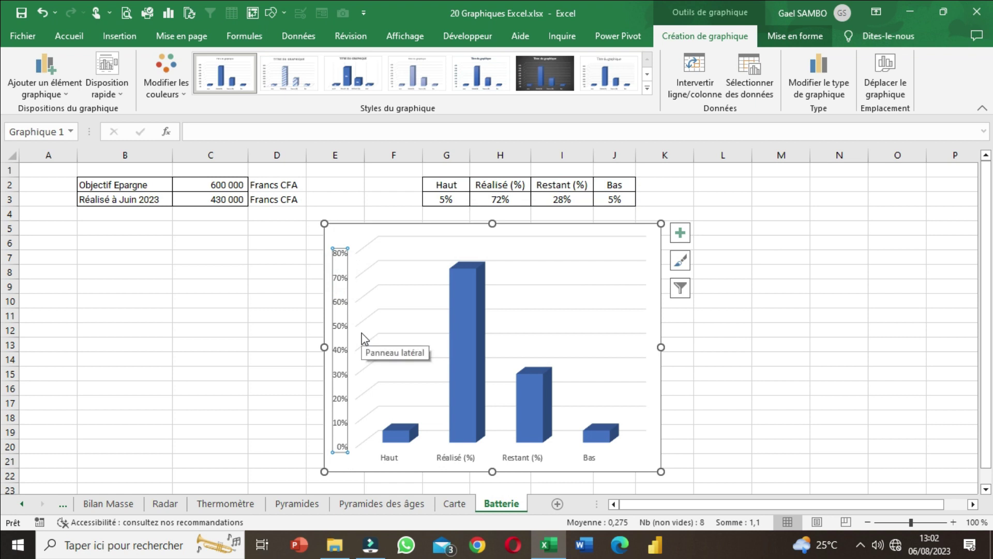
pyautogui.press('Delete')
pyautogui.click(445, 461)
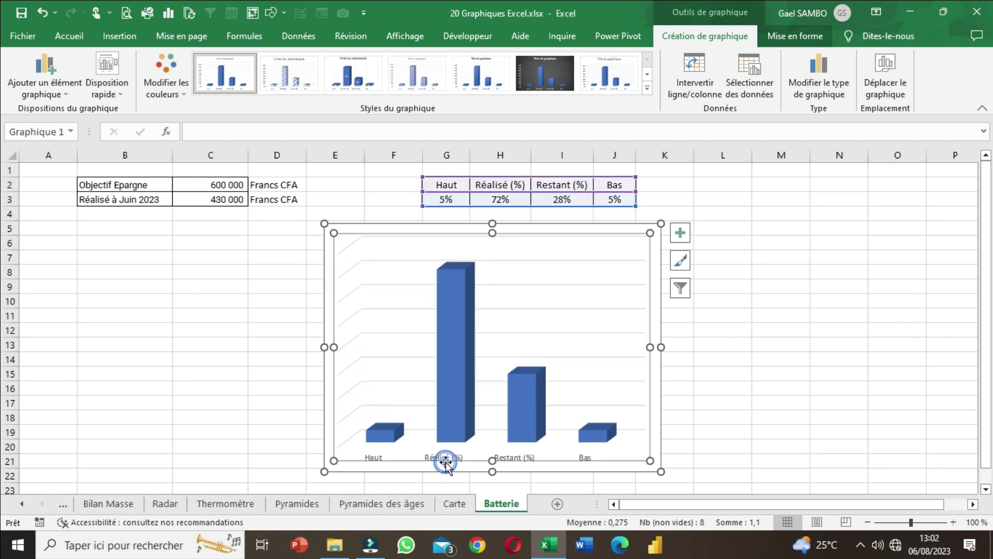
pyautogui.click(445, 458)
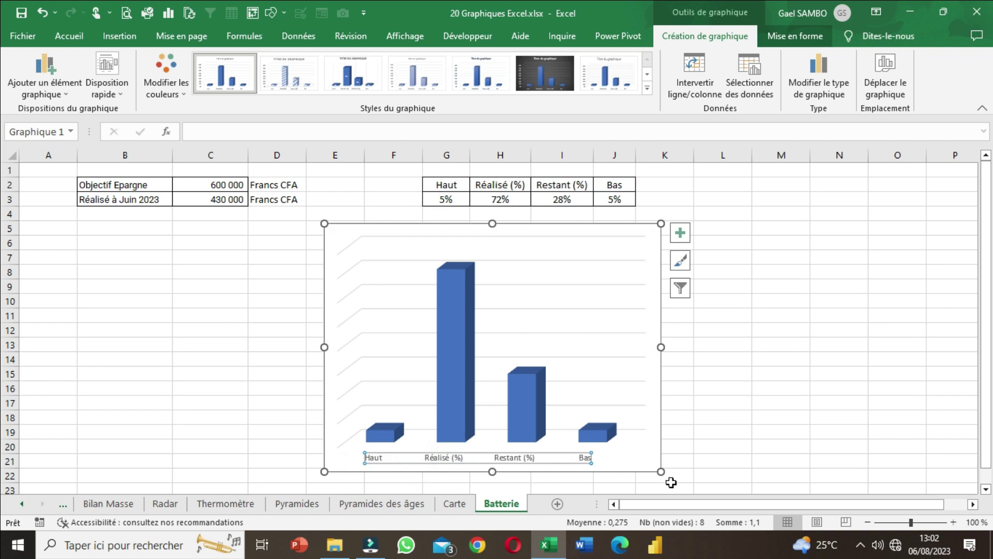
pyautogui.press('Delete')
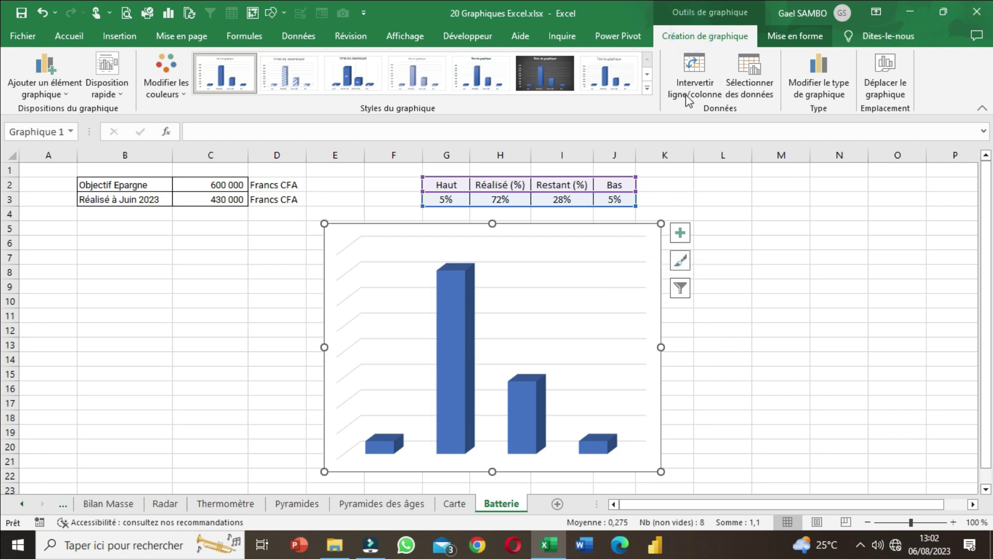
# - Switch the chart's rows and columns to stack the four series in one column, and resize and reposition the chart below the table
pyautogui.click(696, 77)
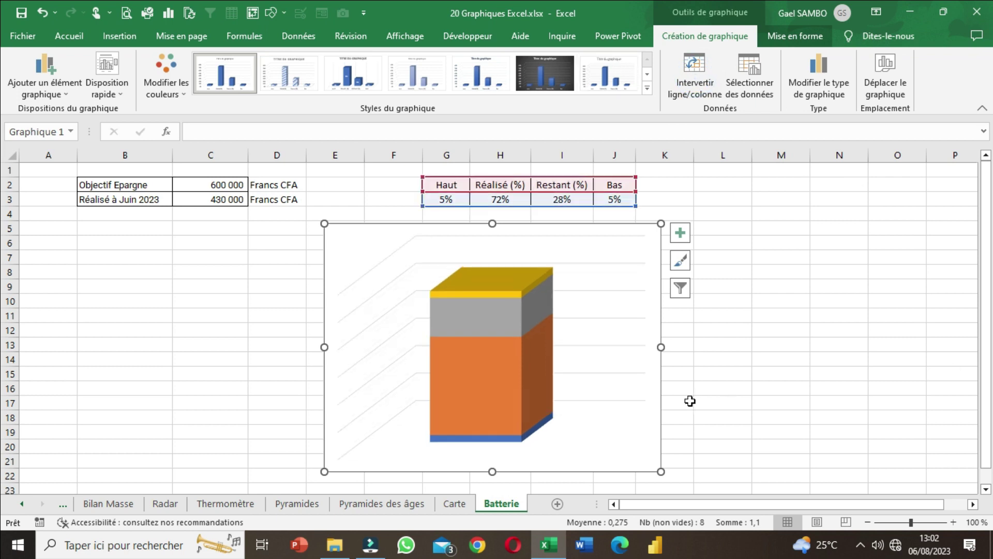
pyautogui.moveTo(660, 471); pyautogui.dragTo(636, 485)
pyautogui.moveTo(492, 217); pyautogui.dragTo(523, 223)
pyautogui.moveTo(564, 382)
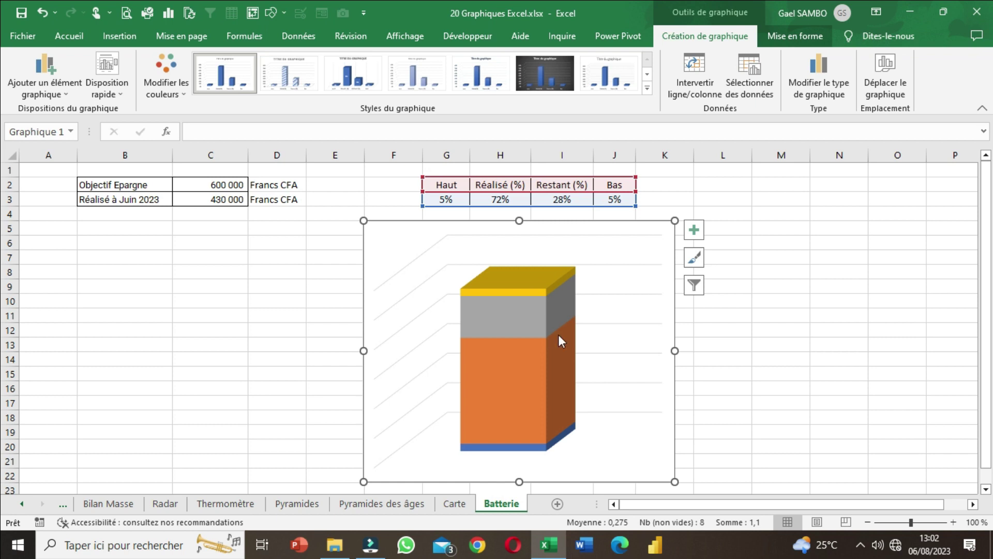
# - Swap the outer headings to Bas in G2 and Haut in J2, checking them against the chart's bottom and top segments
pyautogui.click(535, 293)
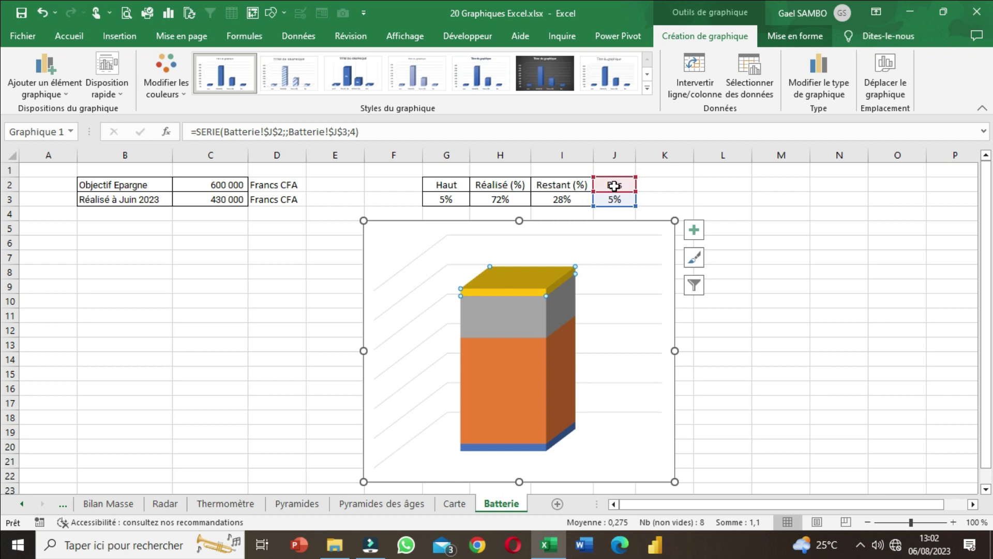
pyautogui.click(543, 448)
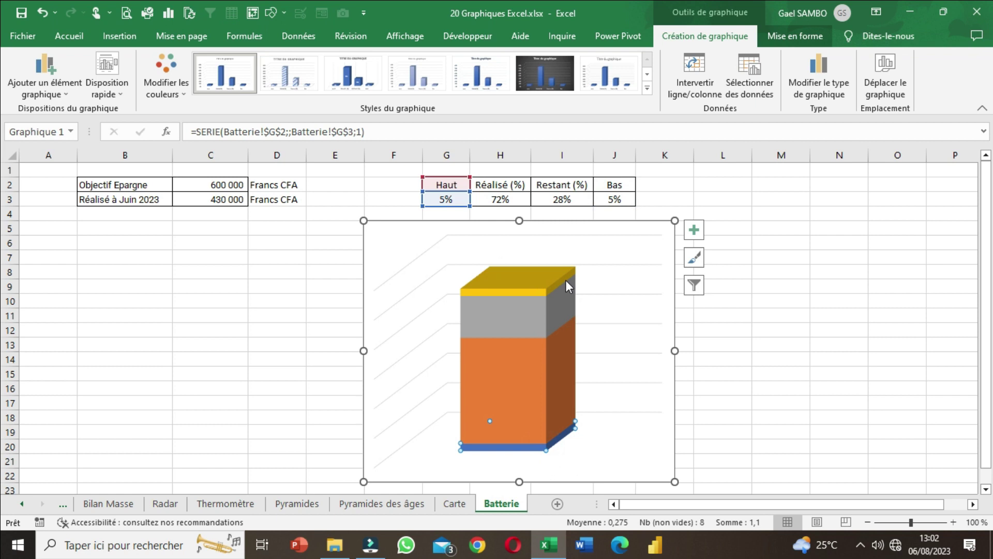
pyautogui.click(444, 184)
pyautogui.write('Bas')
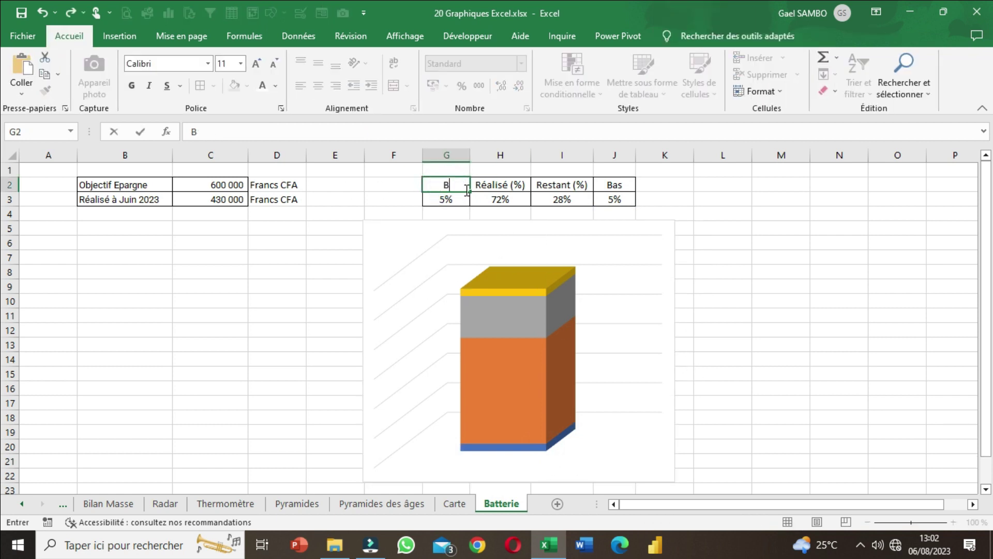
pyautogui.click(626, 184)
pyautogui.write('Haut')
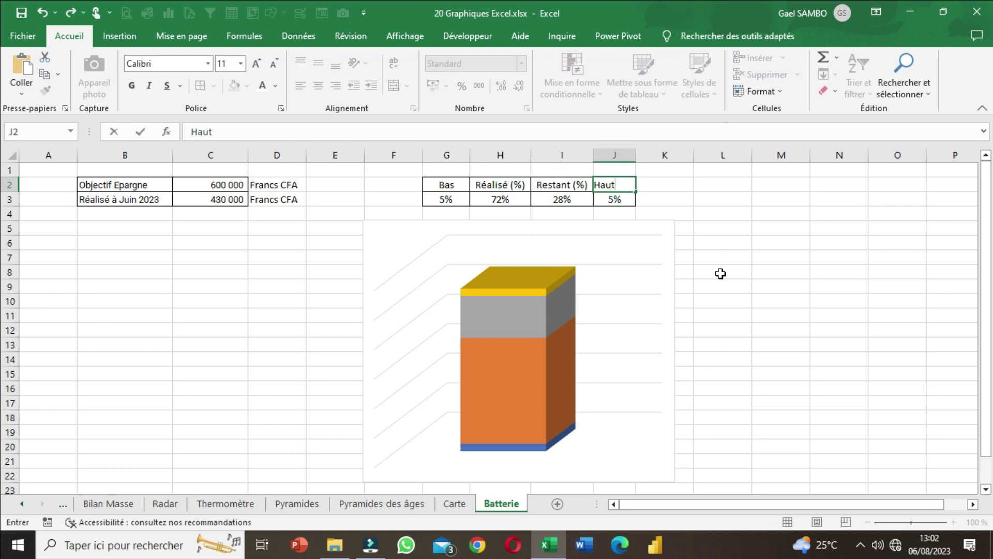
pyautogui.click(722, 288)
pyautogui.click(525, 290)
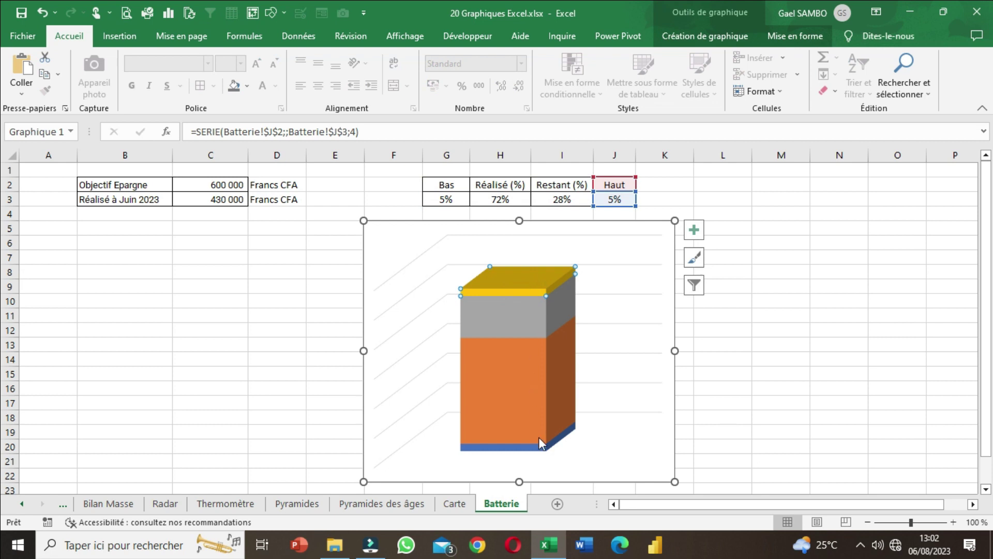
pyautogui.click(547, 449)
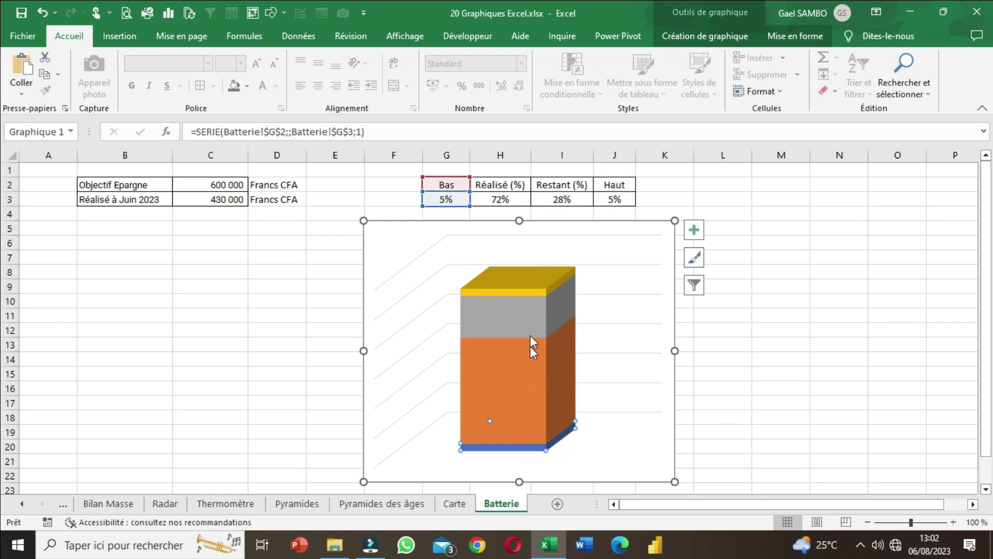
# - Fill the Haut segment and the Bas segment of the stacked column with the same medium grey
pyautogui.click(529, 287)
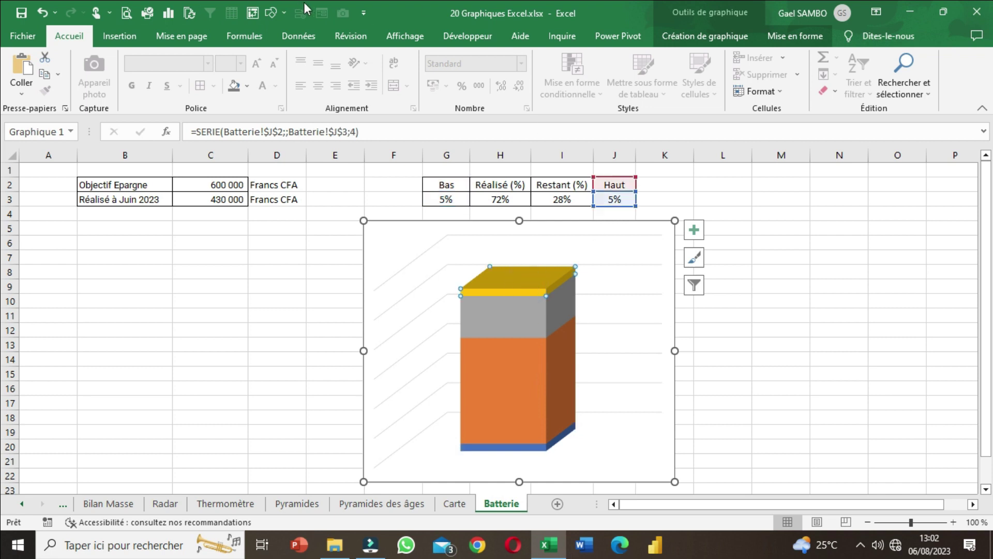
pyautogui.moveTo(532, 295)
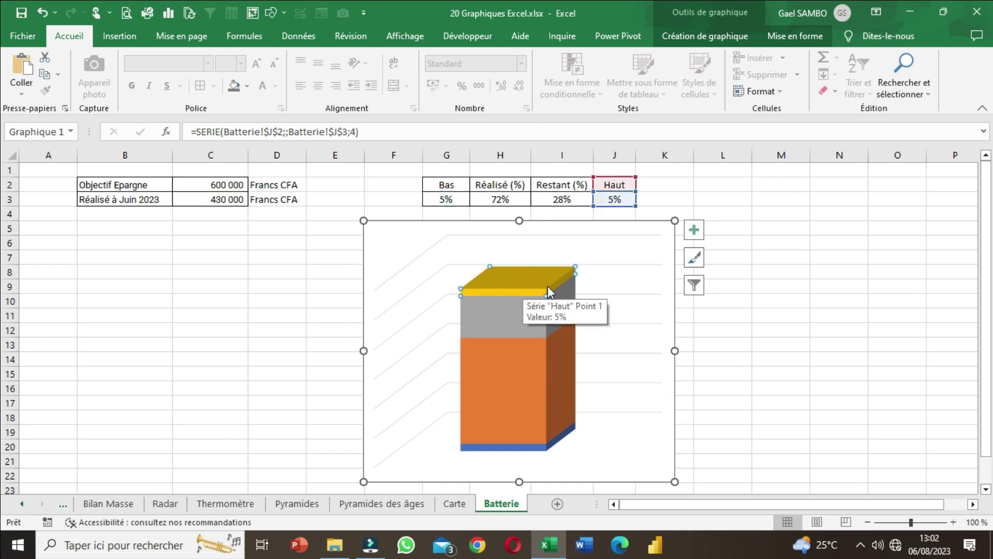
pyautogui.click(795, 36)
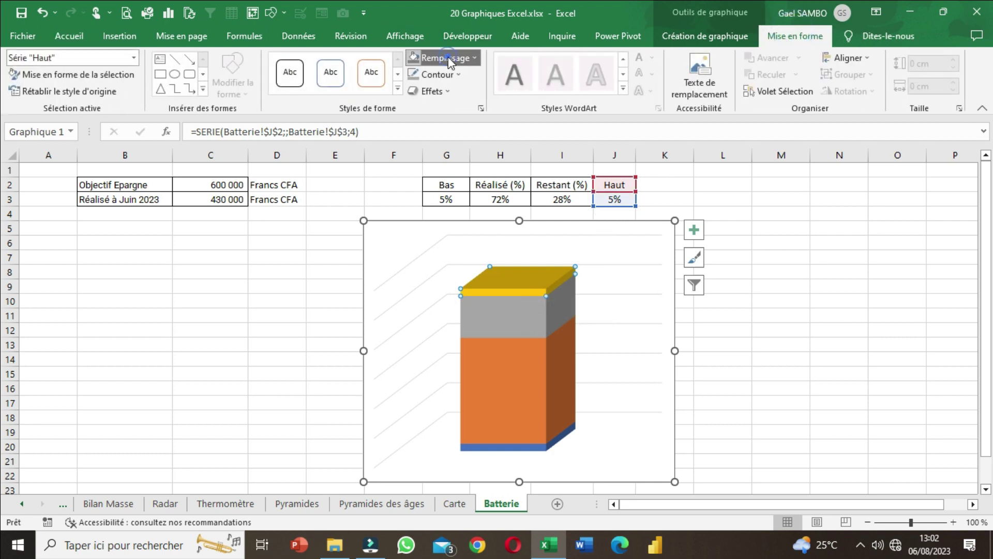
pyautogui.click(446, 58)
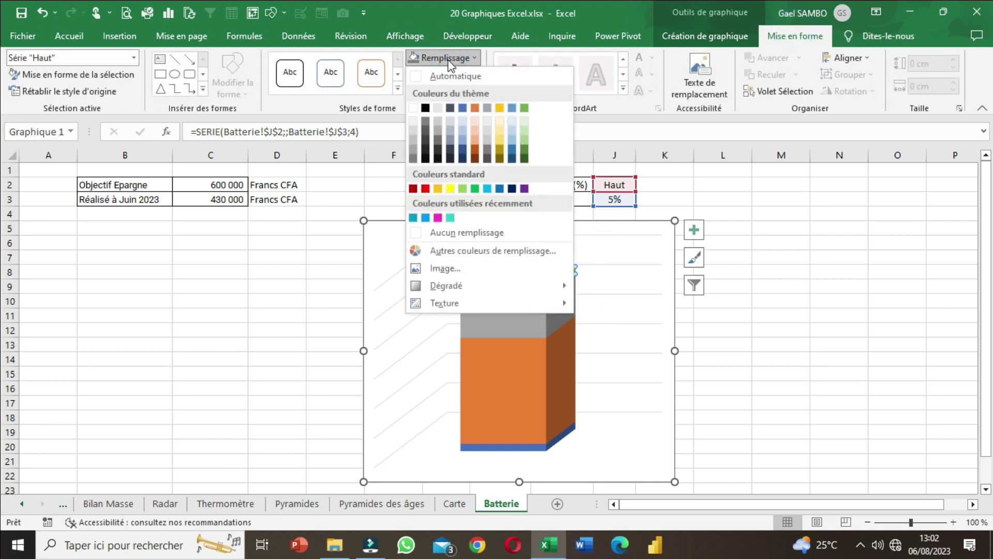
pyautogui.click(414, 145)
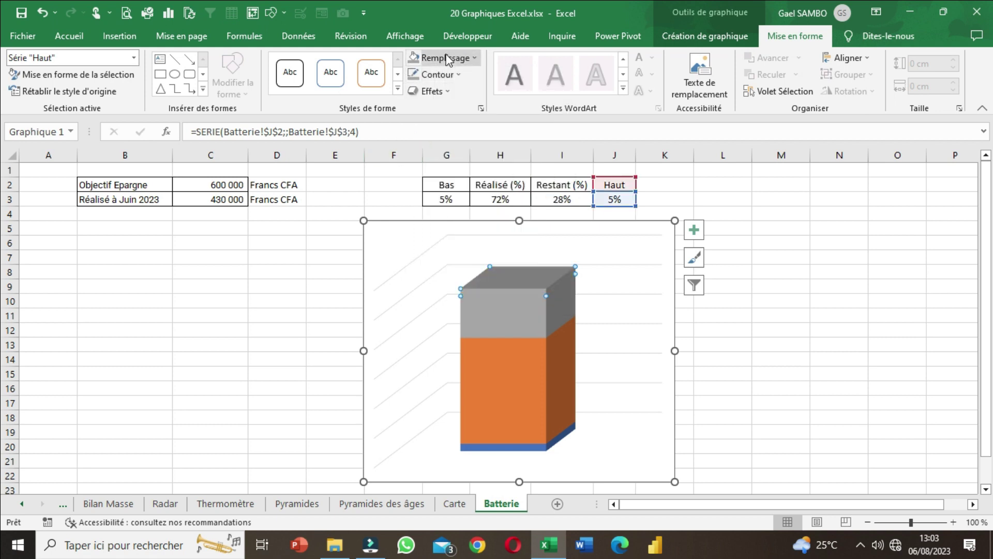
pyautogui.click(547, 448)
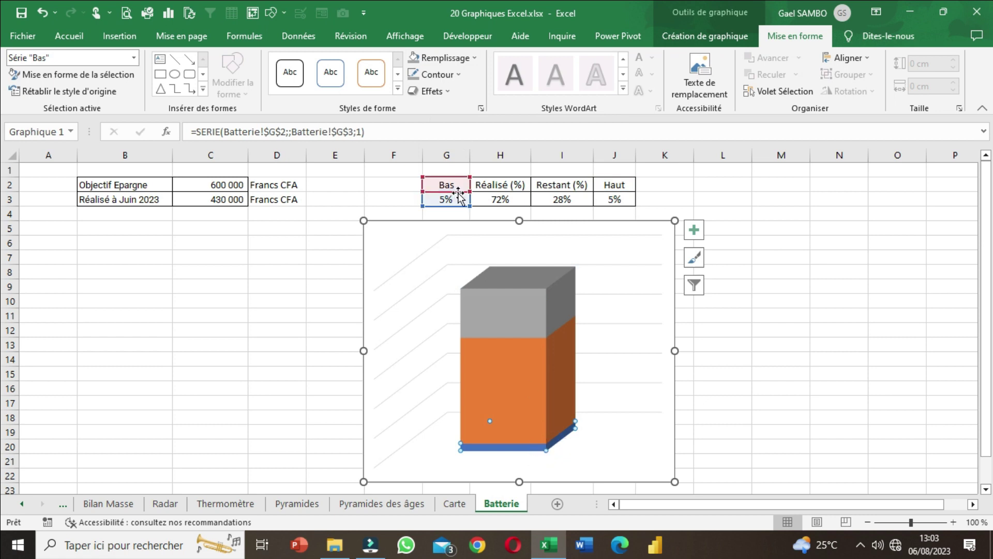
pyautogui.click(413, 59)
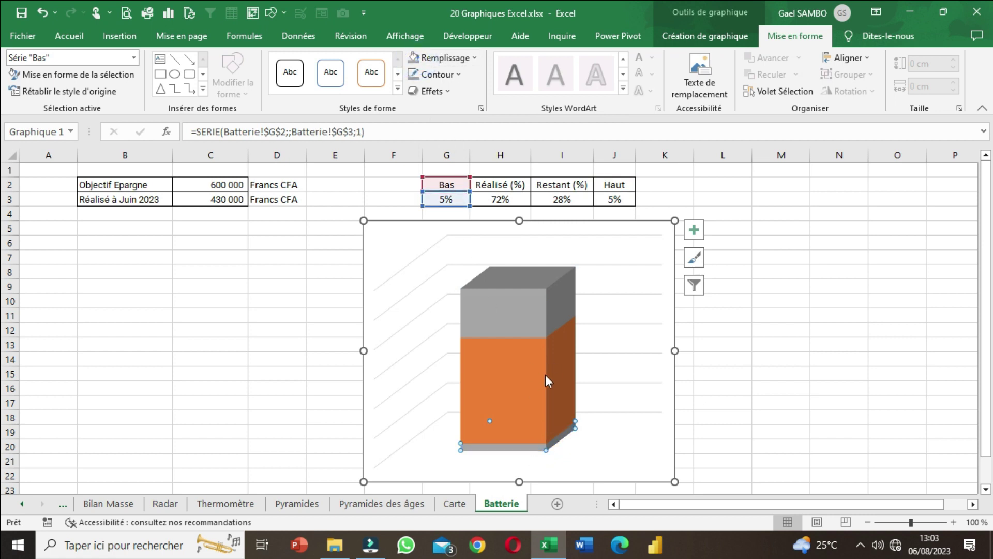
# - Remove the fill of the Restant (%) segment and give it a thin grey outline
pyautogui.click(526, 316)
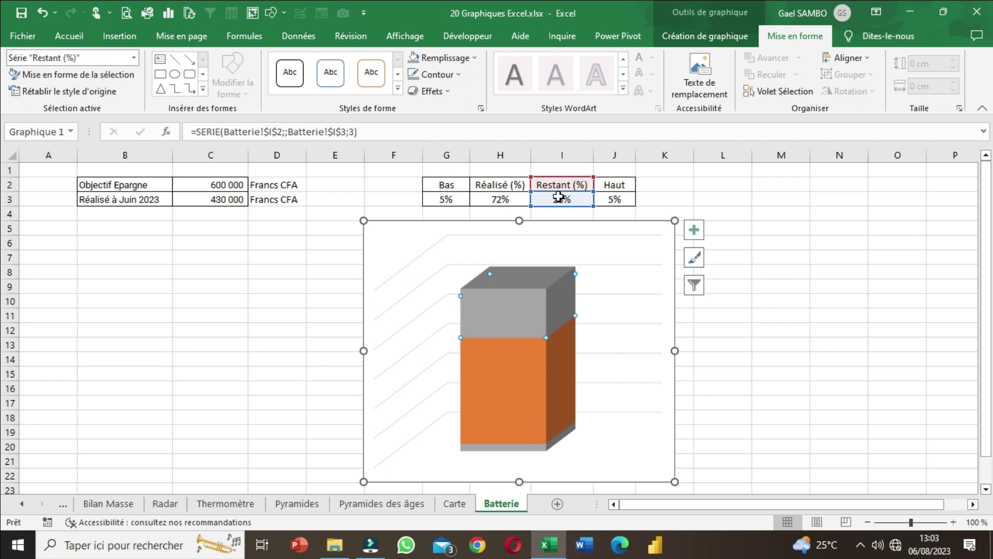
pyautogui.click(439, 59)
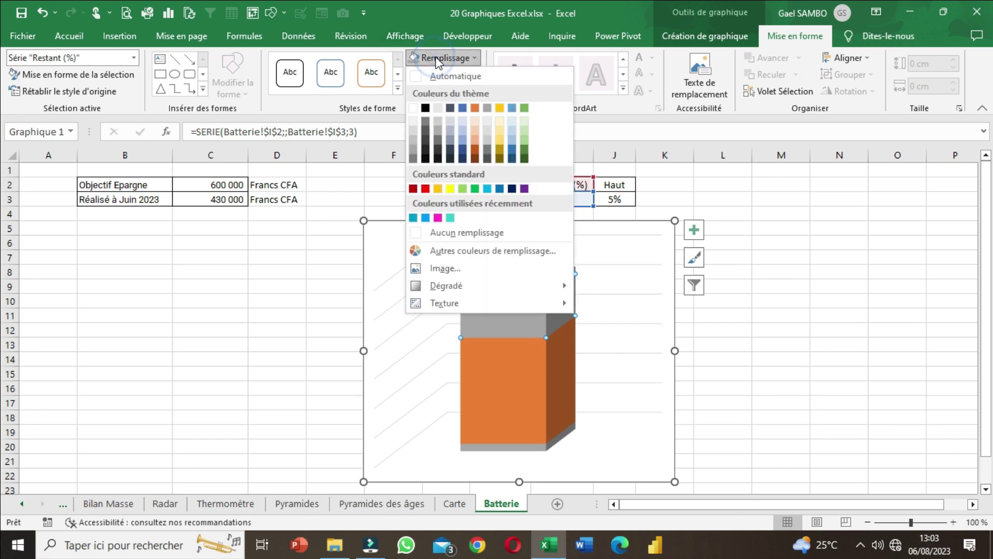
pyautogui.click(455, 233)
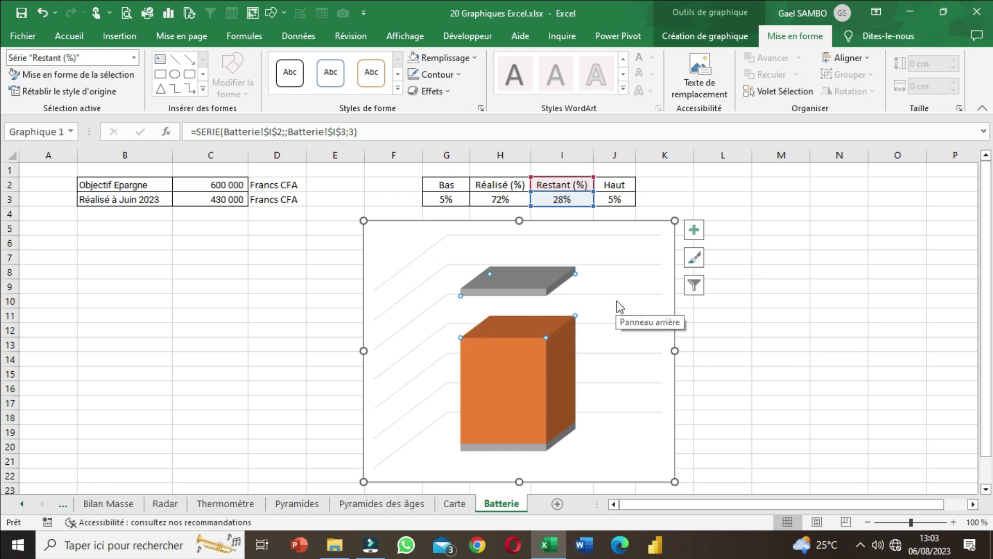
pyautogui.click(437, 74)
pyautogui.click(413, 166)
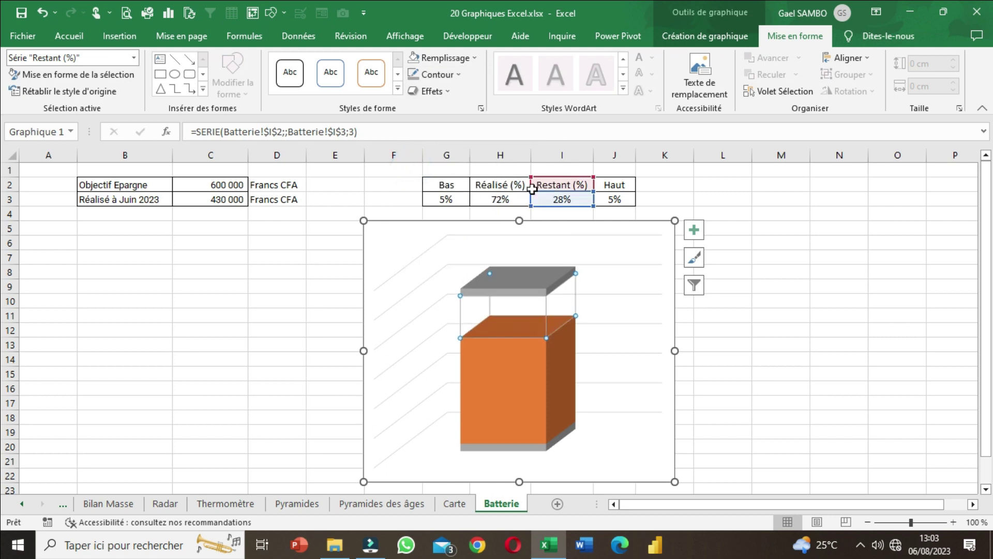
# - Fill the Réalisé (%) segment with standard green and deselect the chart
pyautogui.click(528, 399)
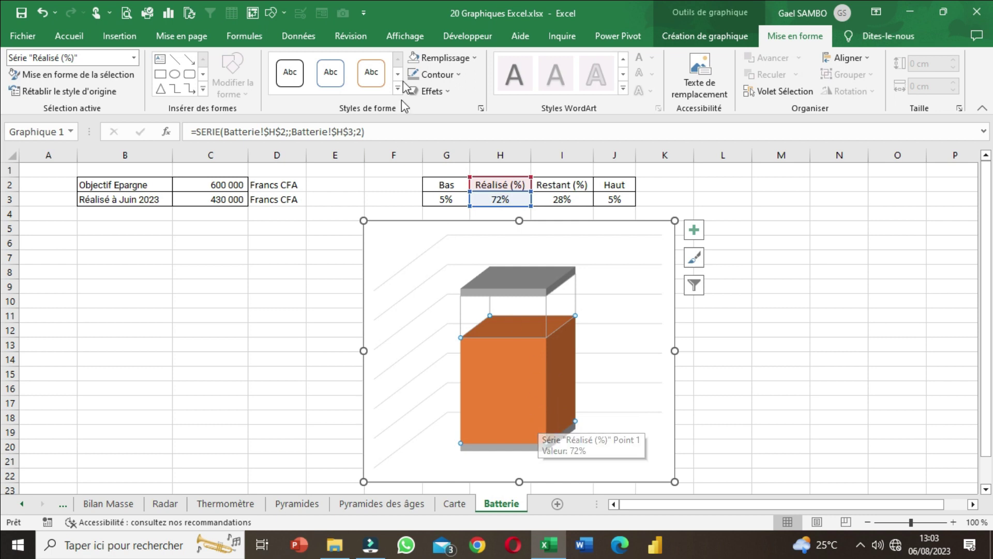
pyautogui.click(442, 57)
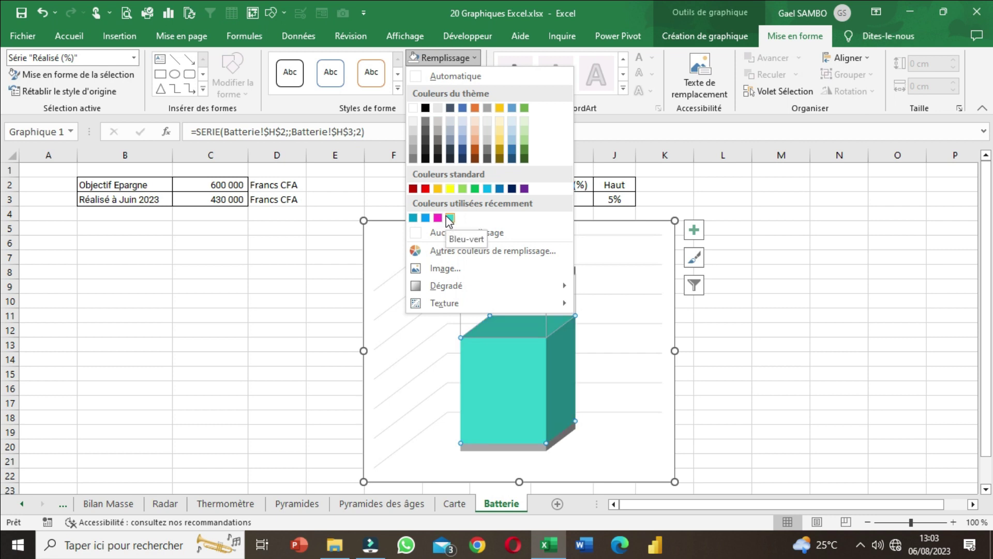
pyautogui.click(475, 189)
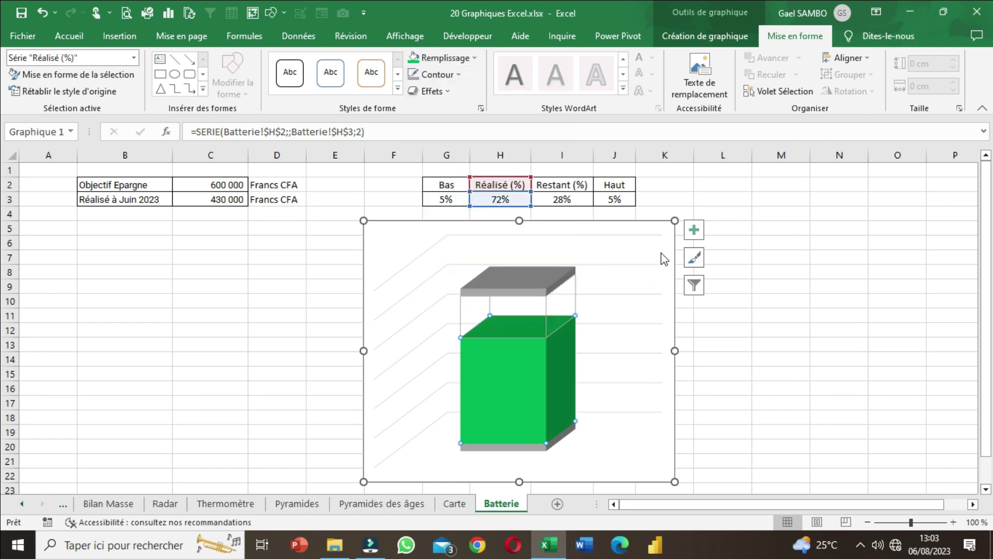
pyautogui.click(815, 350)
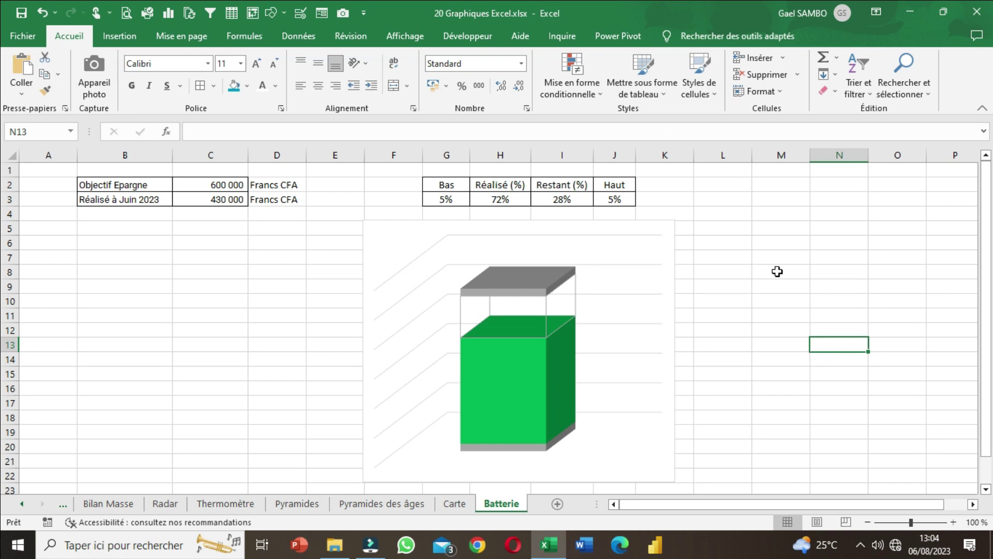
# - Nudge the chart slightly down and to the left, and change the shape of its stacked segments to Cylindre
pyautogui.moveTo(673, 235); pyautogui.dragTo(663, 238)
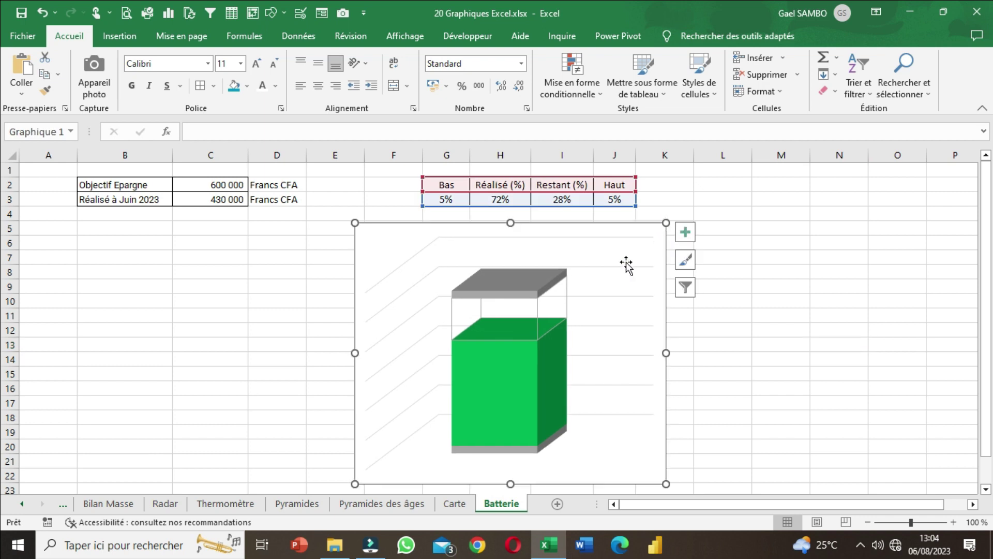
pyautogui.click(532, 296)
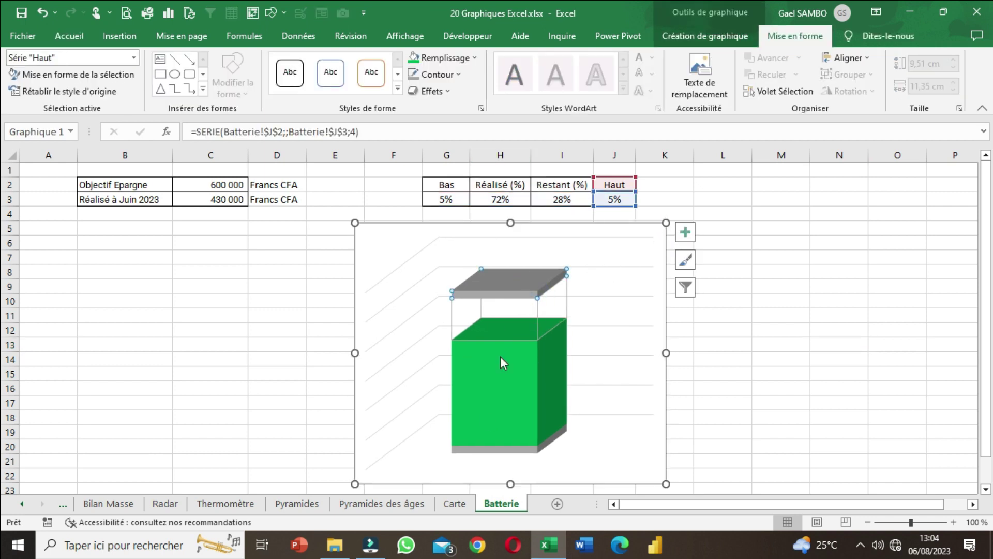
pyautogui.click(516, 319)
pyautogui.click(515, 378)
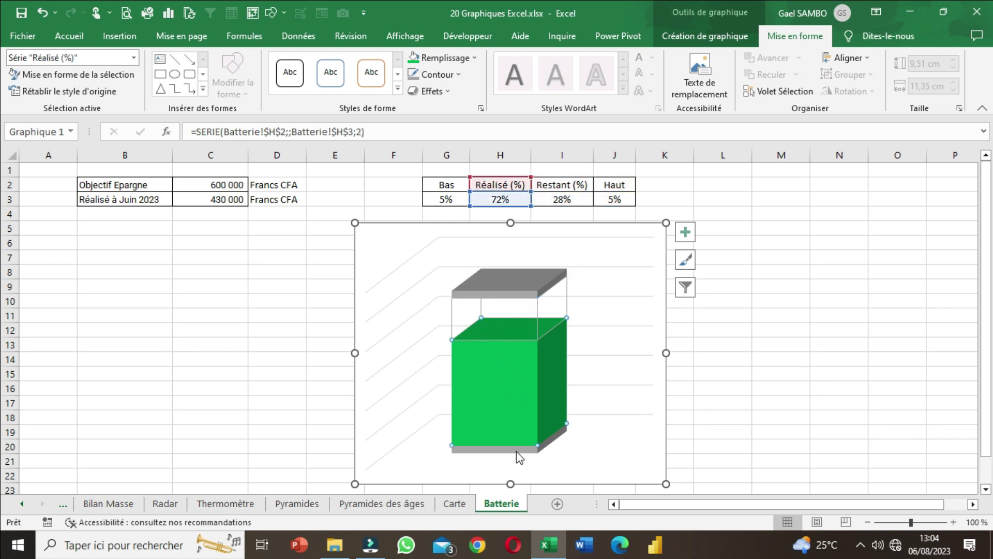
pyautogui.click(517, 451)
pyautogui.click(520, 290)
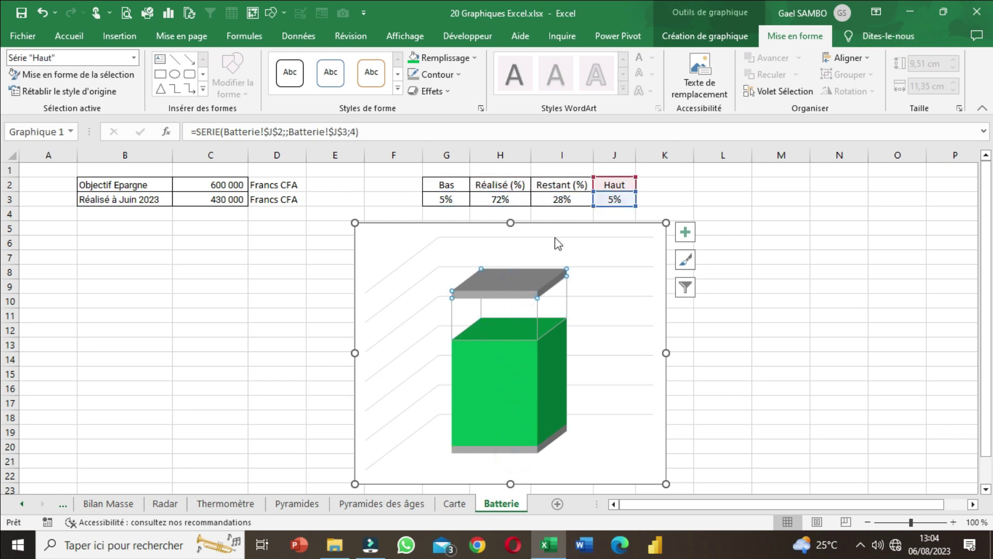
pyautogui.rightClick(516, 289)
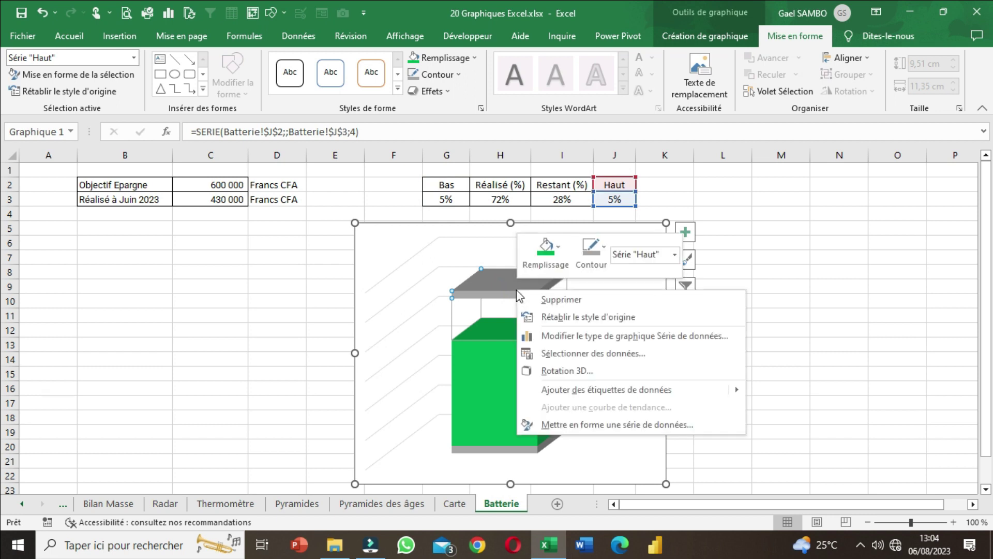
pyautogui.click(684, 433)
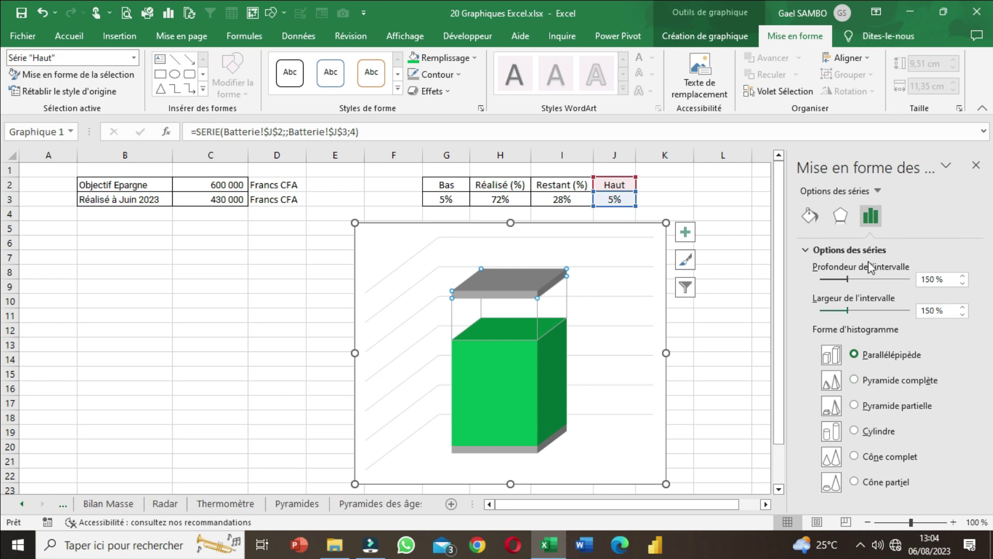
pyautogui.click(855, 430)
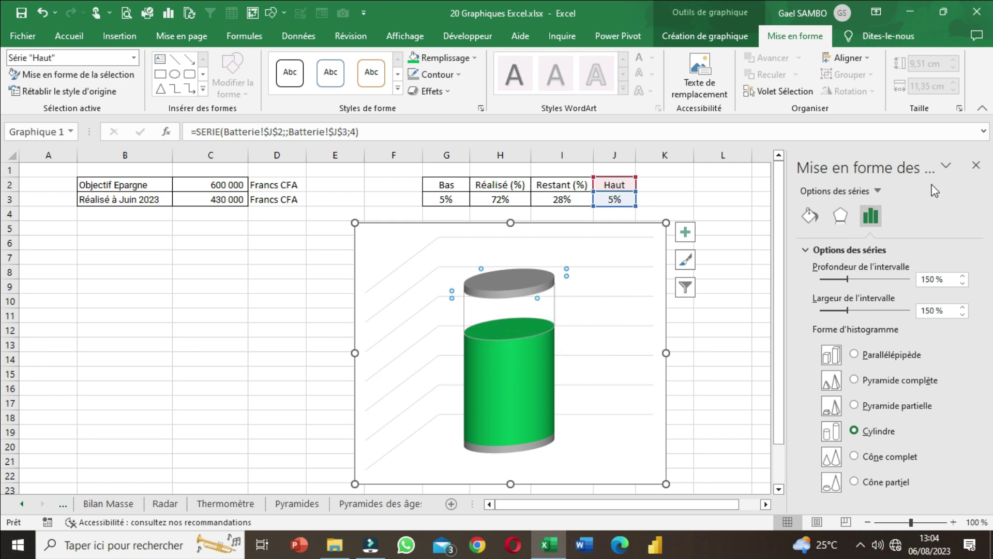
pyautogui.click(976, 165)
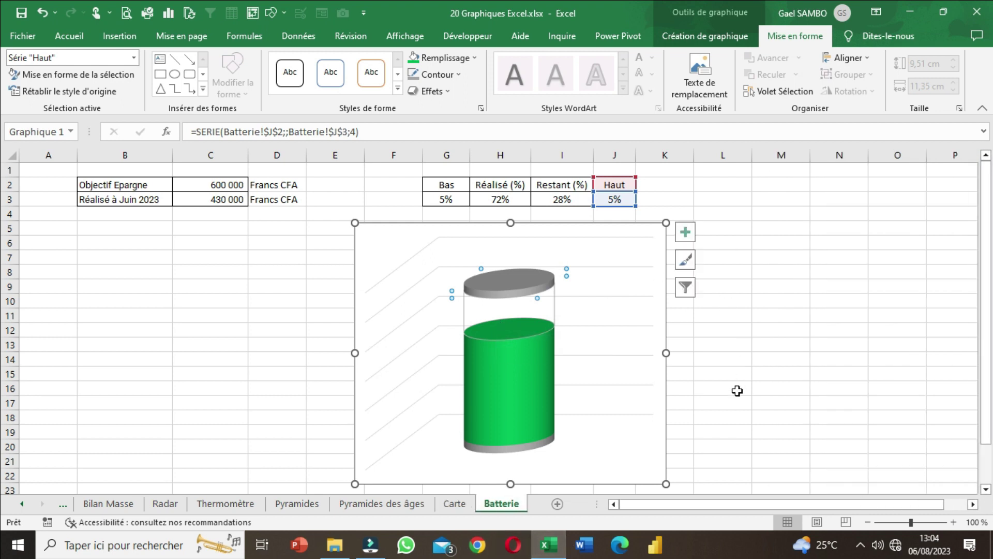
# - Set the cylinder series' gap depth to 0% and its gap width to 131%
pyautogui.rightClick(521, 284)
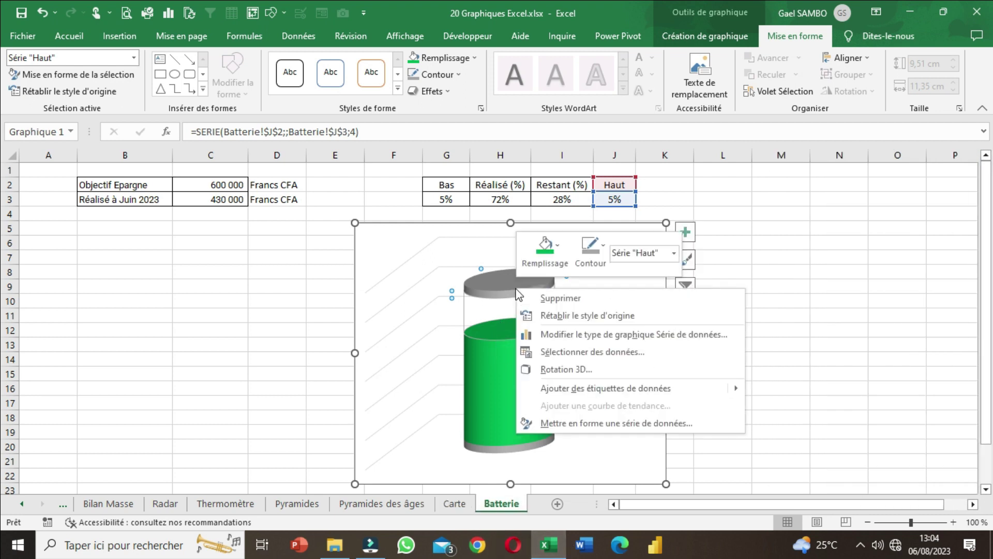
pyautogui.click(608, 423)
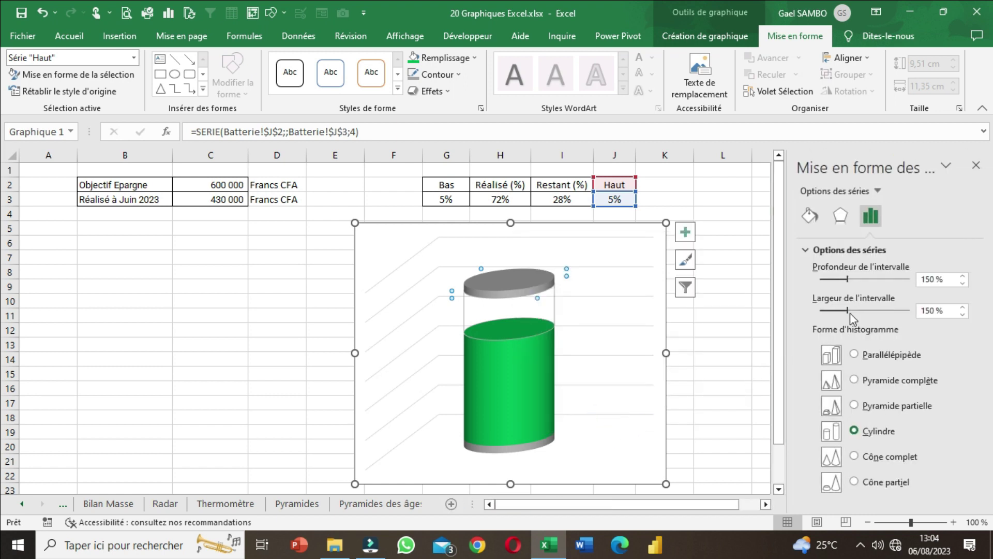
pyautogui.moveTo(847, 280); pyautogui.dragTo(788, 279)
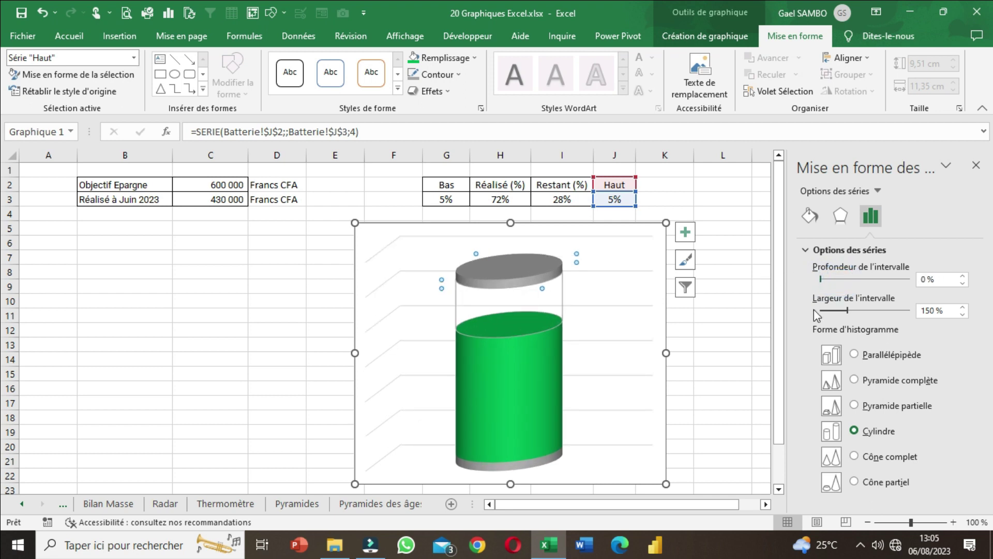
pyautogui.moveTo(847, 310)
pyautogui.mouseDown()
pyautogui.moveTo(863, 314)
pyautogui.moveTo(836, 311)
pyautogui.moveTo(846, 312)
pyautogui.mouseUp()
pyautogui.click(848, 312)
pyautogui.click(848, 313)
pyautogui.click(849, 312)
pyautogui.click(842, 311)
pyautogui.click(842, 310)
pyautogui.moveTo(844, 310); pyautogui.dragTo(846, 308)
pyautogui.click(845, 310)
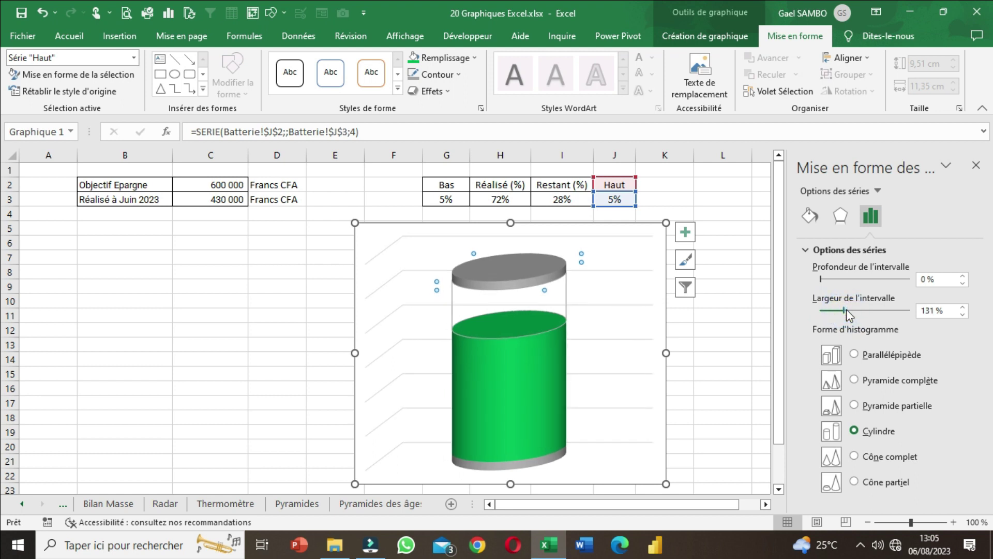
pyautogui.click(946, 308)
pyautogui.click(977, 165)
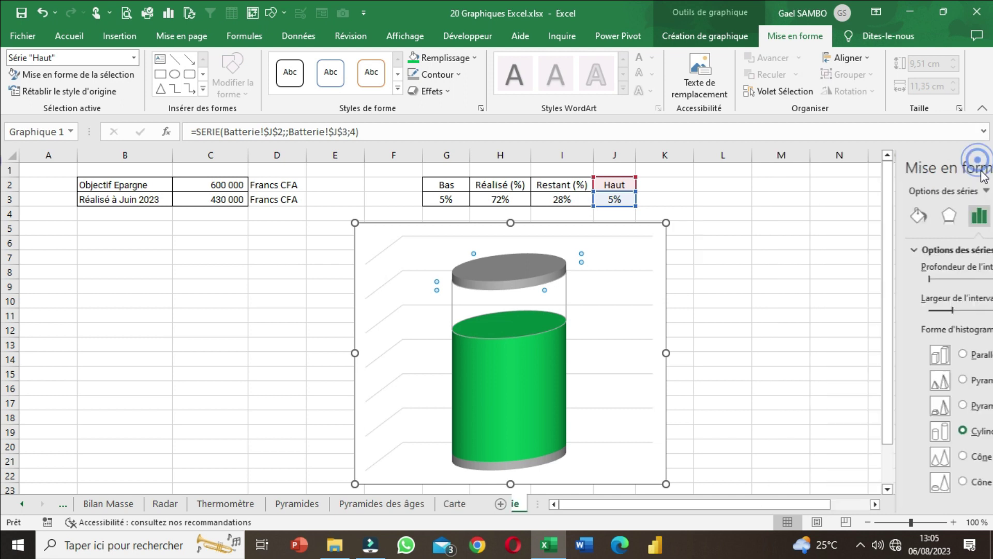
# - Set the chart area's 3D rotation to 0° for X and 2° for Y
pyautogui.click(667, 332)
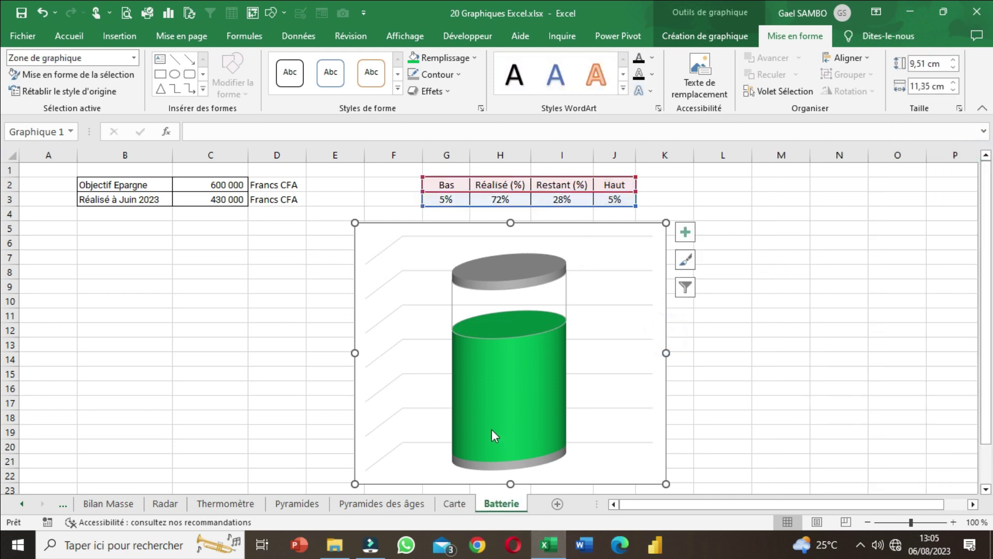
pyautogui.rightClick(666, 440)
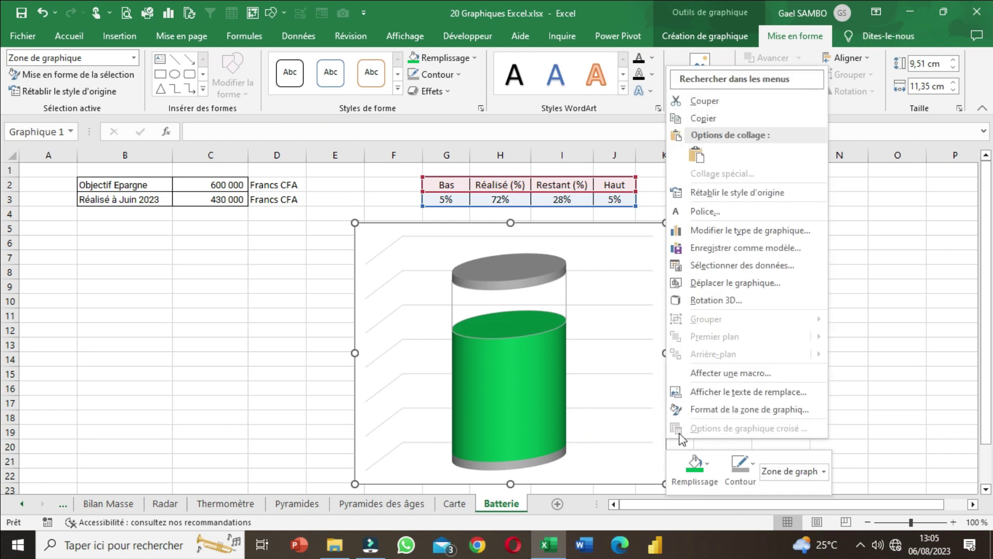
pyautogui.click(775, 413)
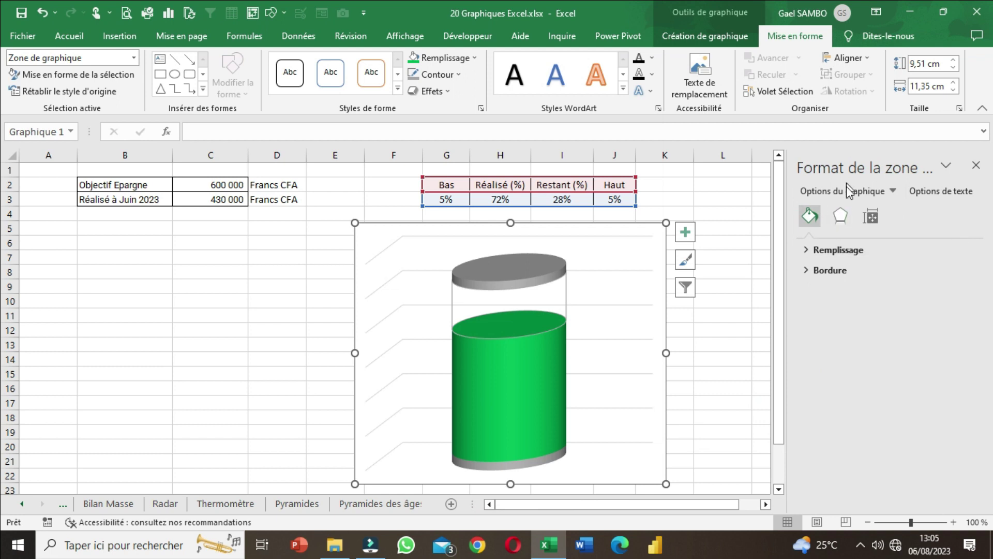
pyautogui.click(841, 213)
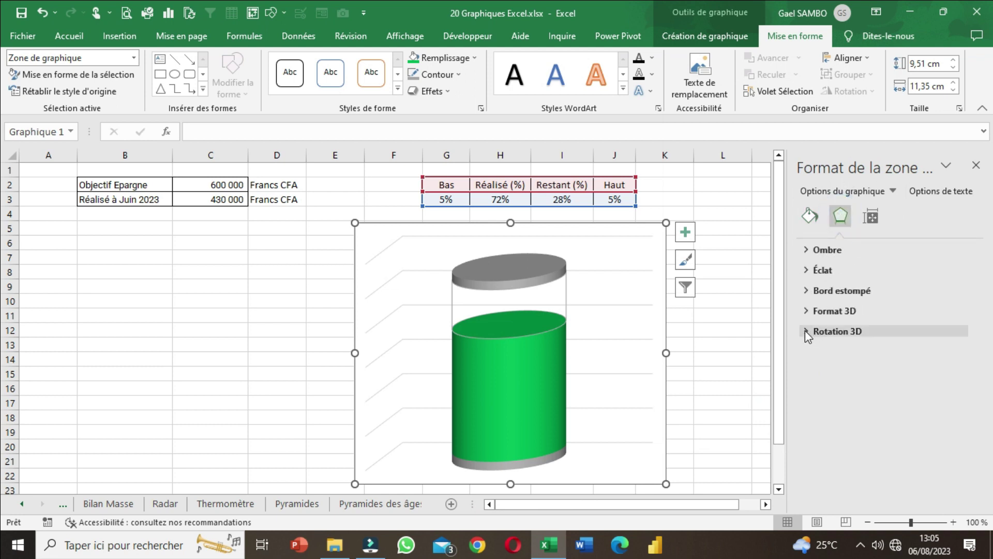
pyautogui.click(804, 331)
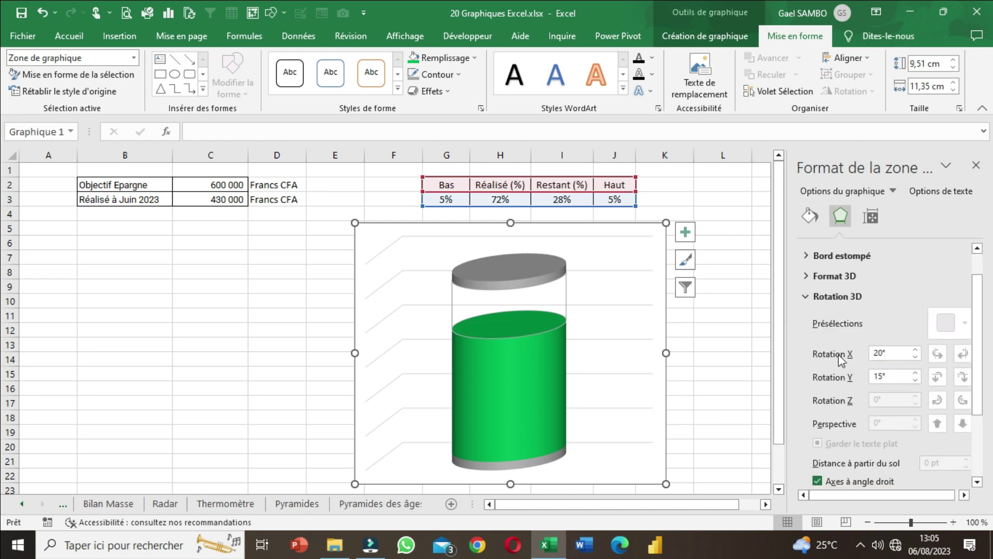
pyautogui.click(859, 356)
pyautogui.write('0')
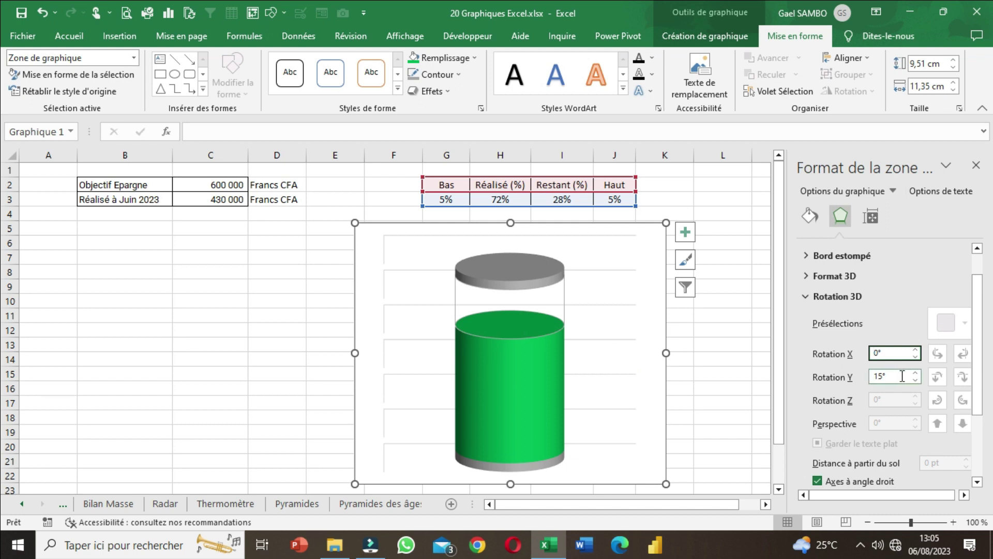
pyautogui.click(831, 377)
pyautogui.write('0')
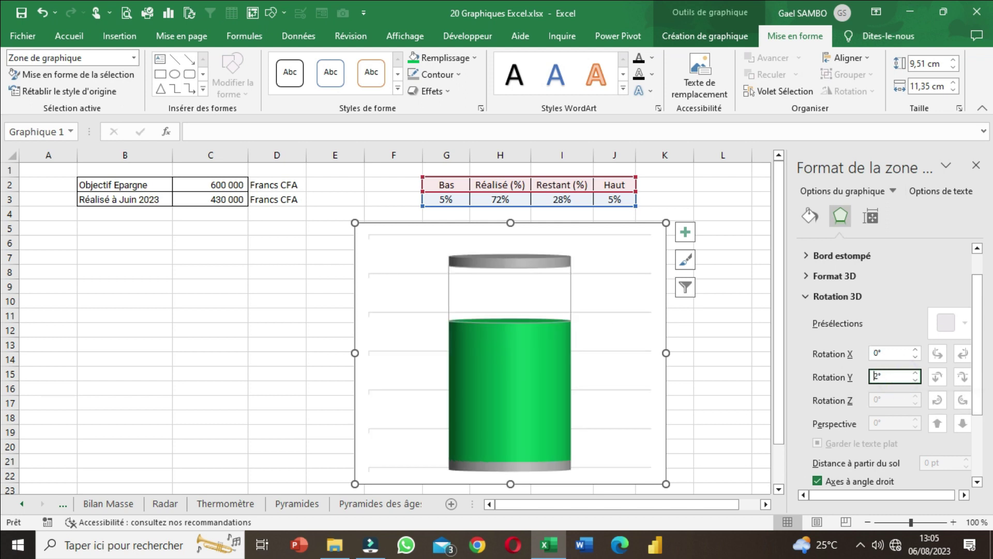
# - Try 5° and 10° for the chart's 3D Y rotation, settle on 5°, and close the formatting options
pyautogui.moveTo(890, 374); pyautogui.dragTo(866, 377)
pyautogui.write('5')
pyautogui.doubleClick(887, 377)
pyautogui.write('10')
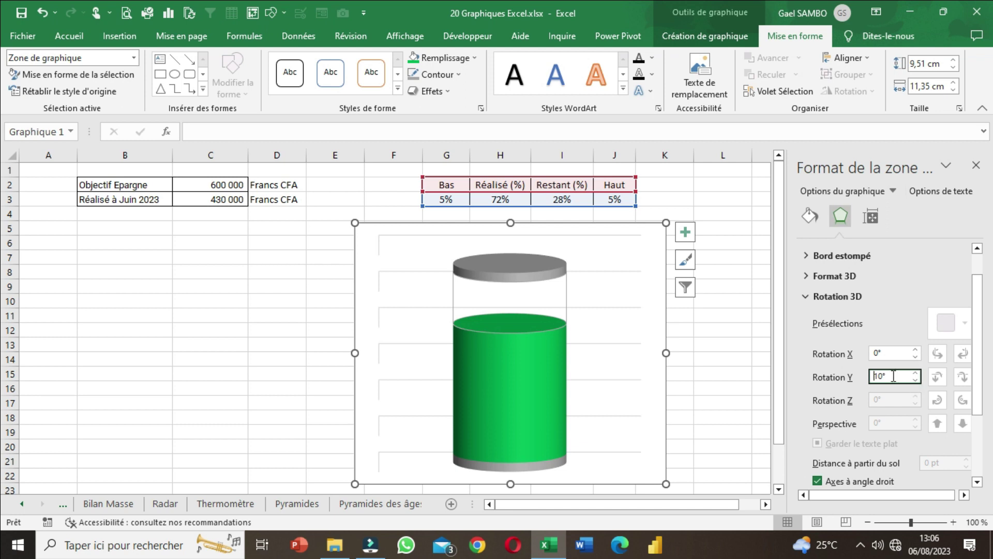
pyautogui.moveTo(889, 374); pyautogui.dragTo(847, 381)
pyautogui.write('5')
pyautogui.press('Return')
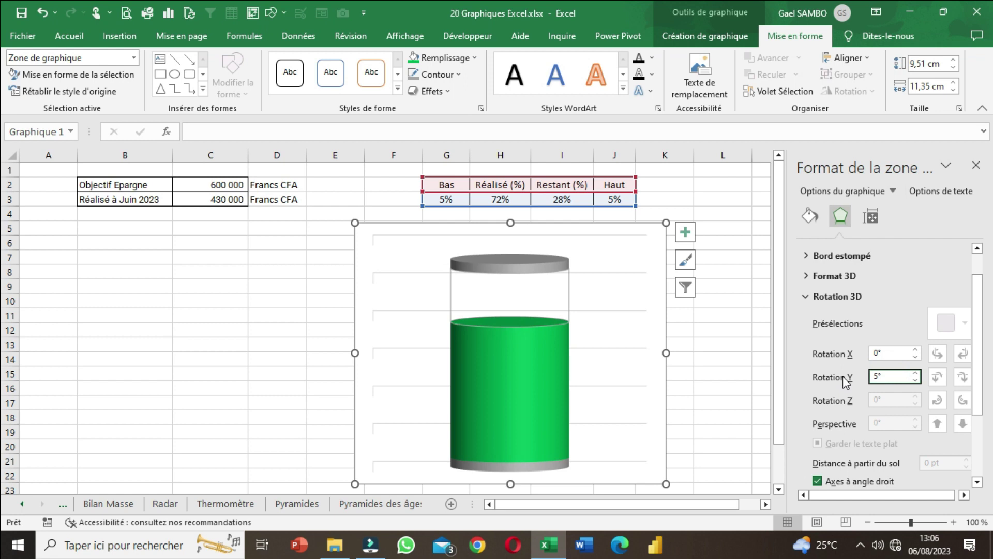
pyautogui.click(977, 165)
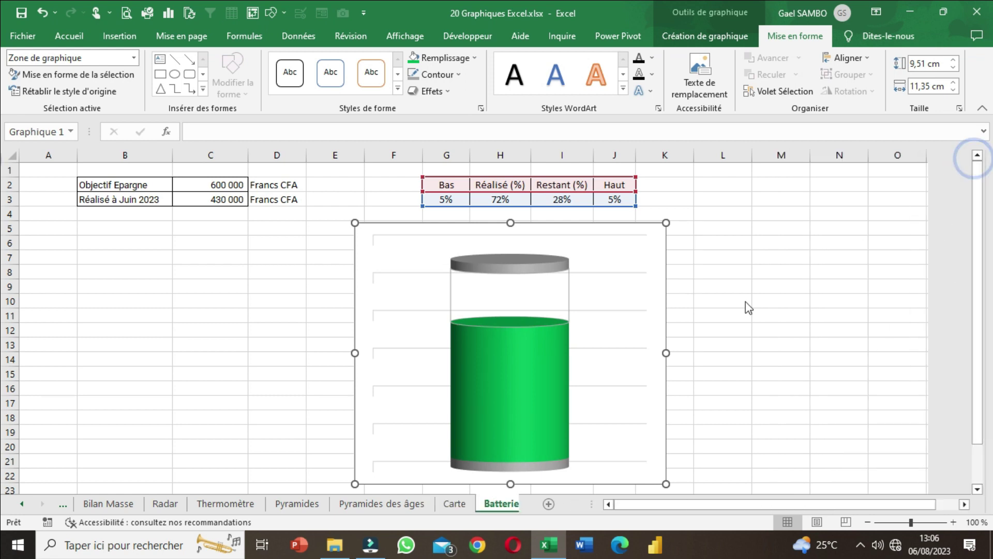
pyautogui.click(770, 401)
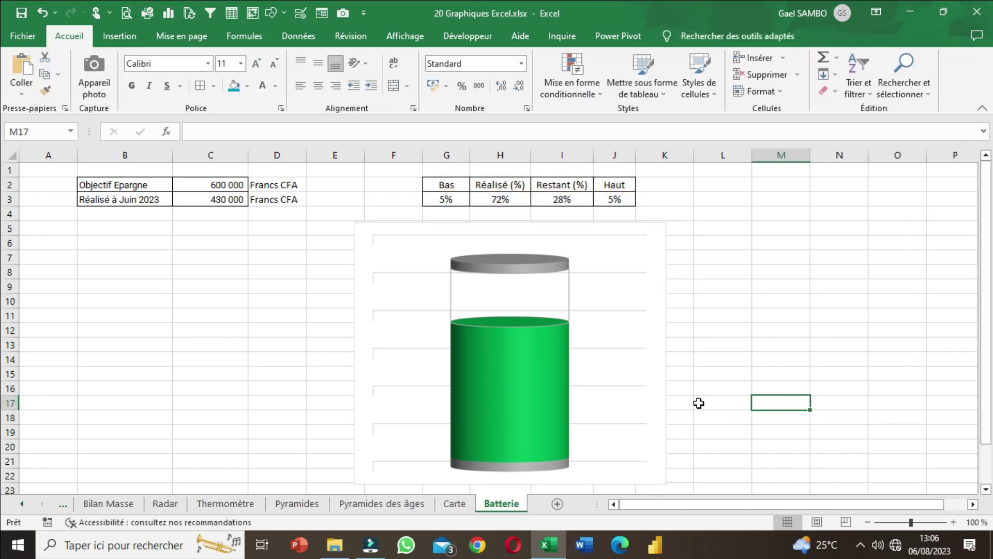
# - Shrink the whole chart slightly to about 9.38 cm high by 10.9 cm wide and deselect it
pyautogui.click(656, 419)
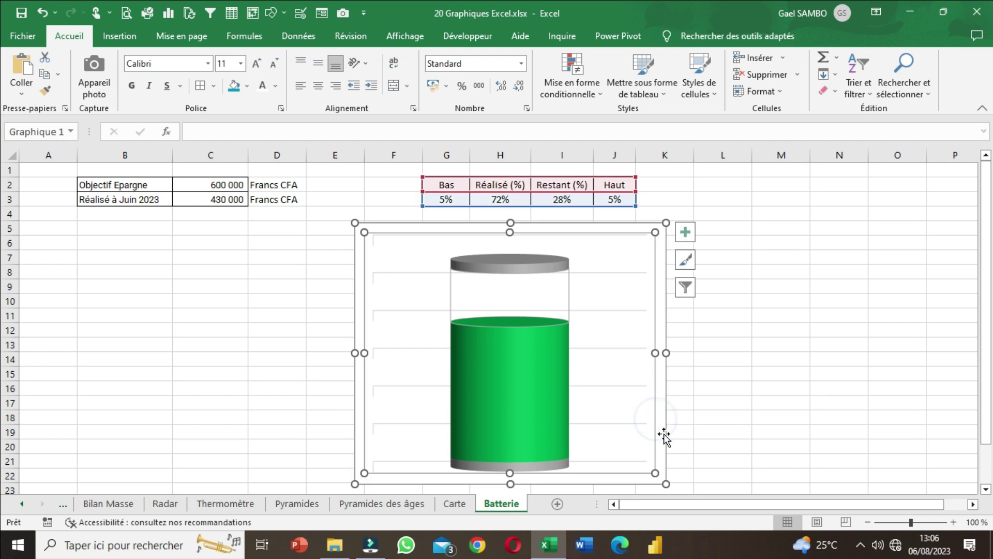
pyautogui.click(689, 461)
pyautogui.click(665, 482)
pyautogui.moveTo(666, 484); pyautogui.dragTo(653, 480)
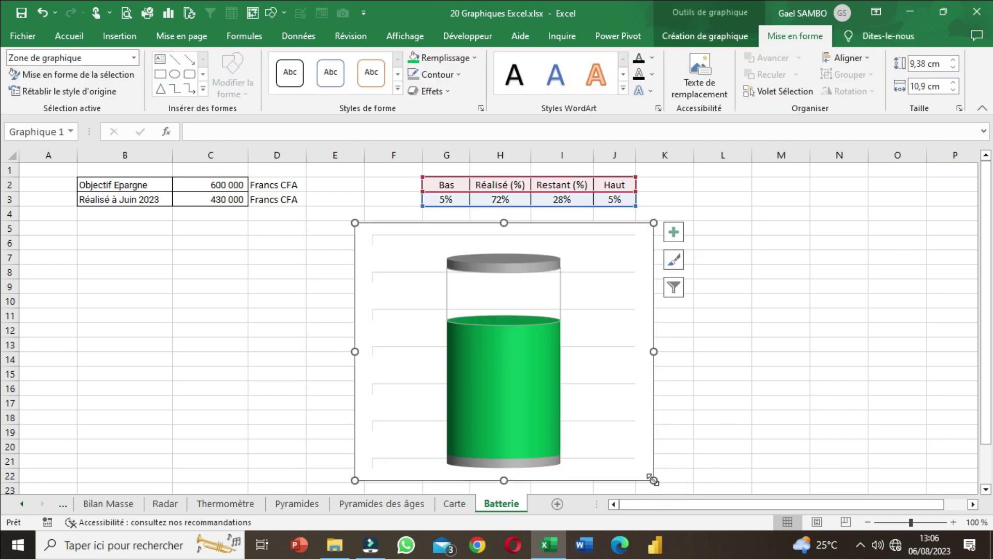
pyautogui.click(742, 403)
# - Remove the gridlines from behind the cylinder and select the whole chart area
pyautogui.click(612, 273)
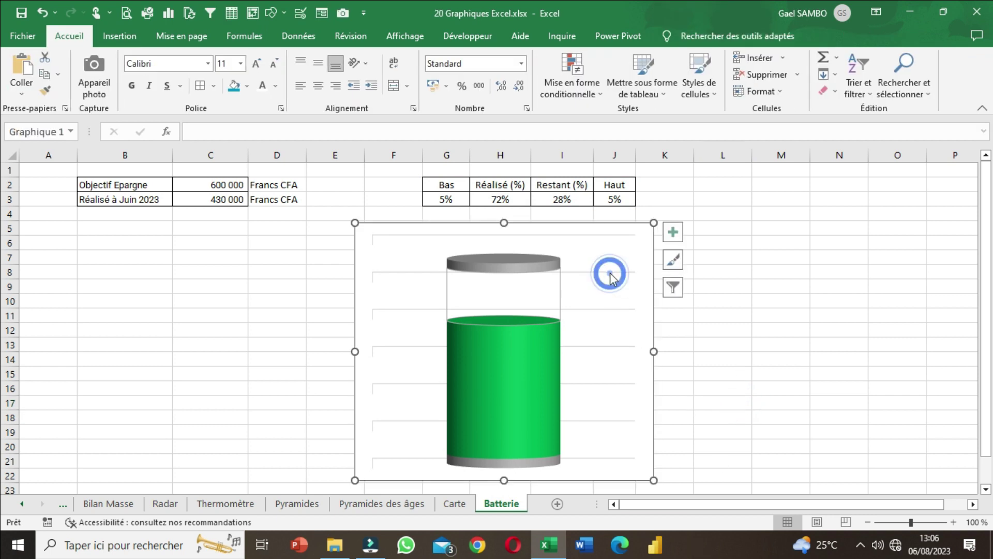
pyautogui.click(608, 347)
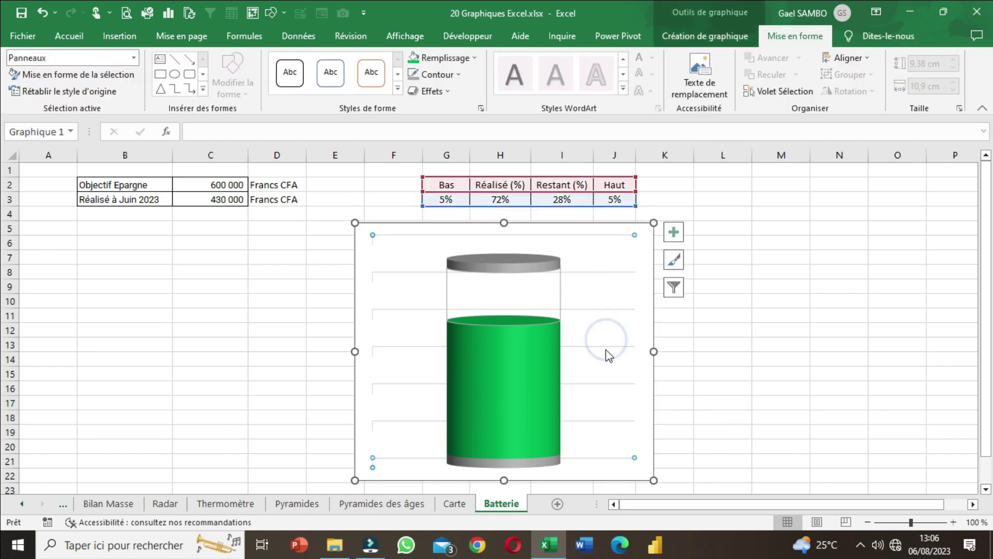
pyautogui.click(673, 232)
pyautogui.click(709, 322)
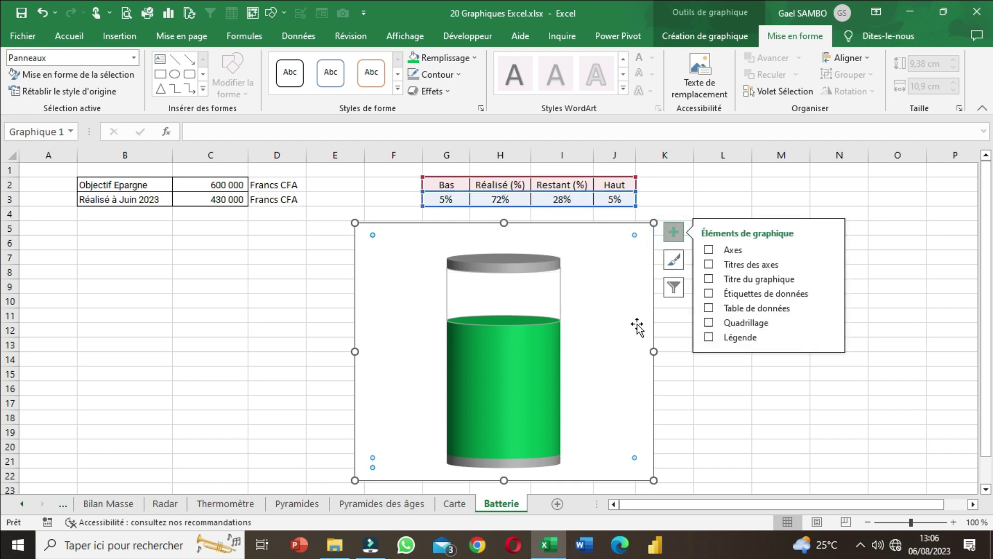
pyautogui.click(655, 397)
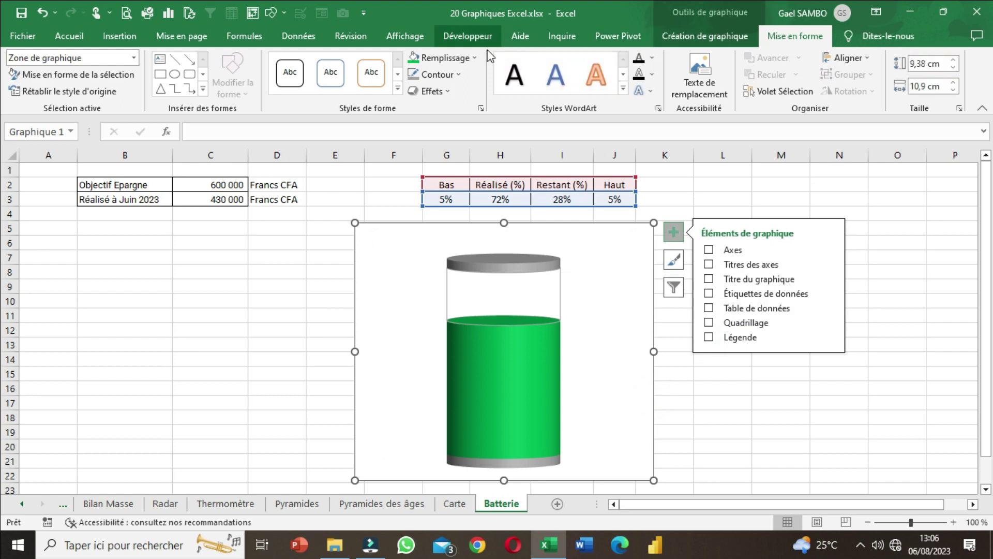
# - Remove the fill and outline of the chart area and deselect the chart
pyautogui.click(472, 59)
pyautogui.click(455, 232)
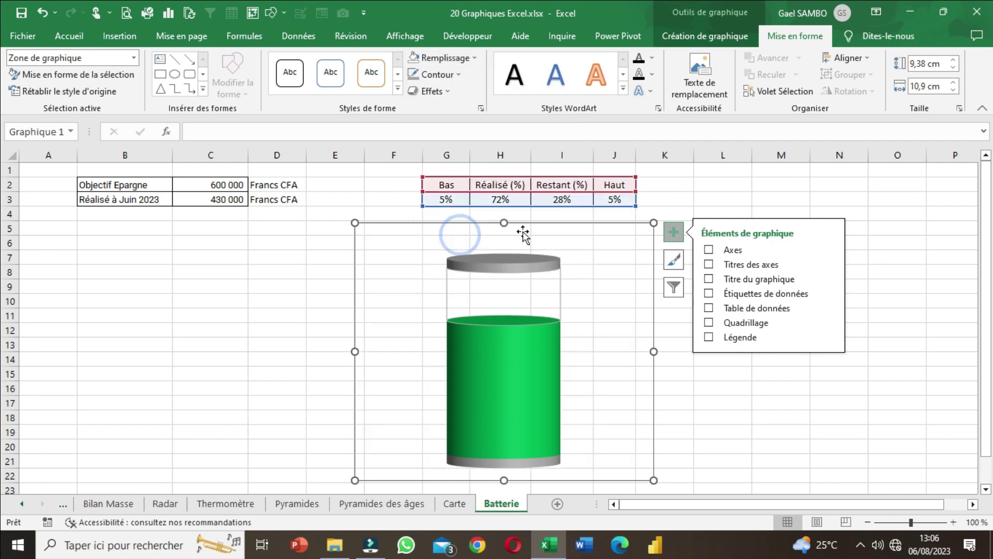
pyautogui.click(443, 76)
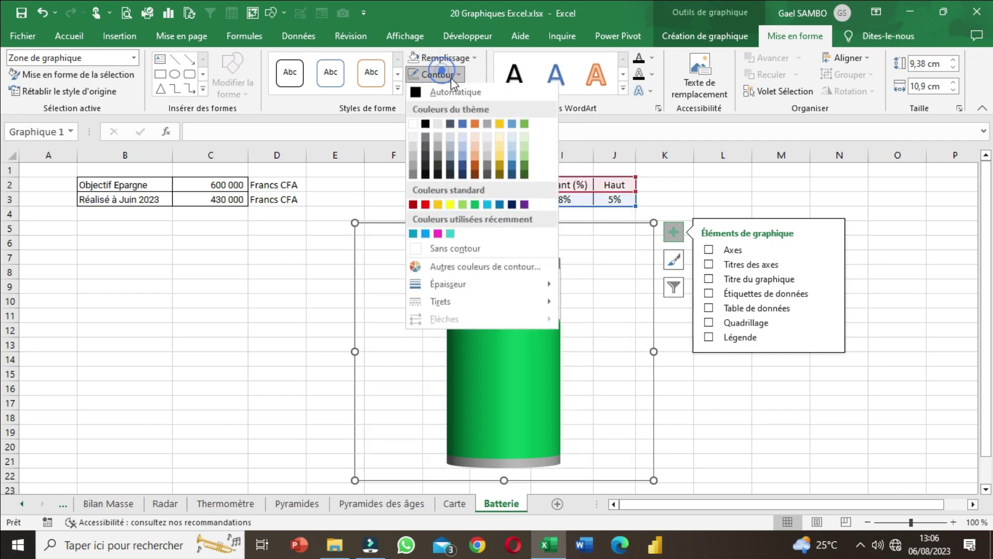
pyautogui.click(468, 248)
pyautogui.click(737, 401)
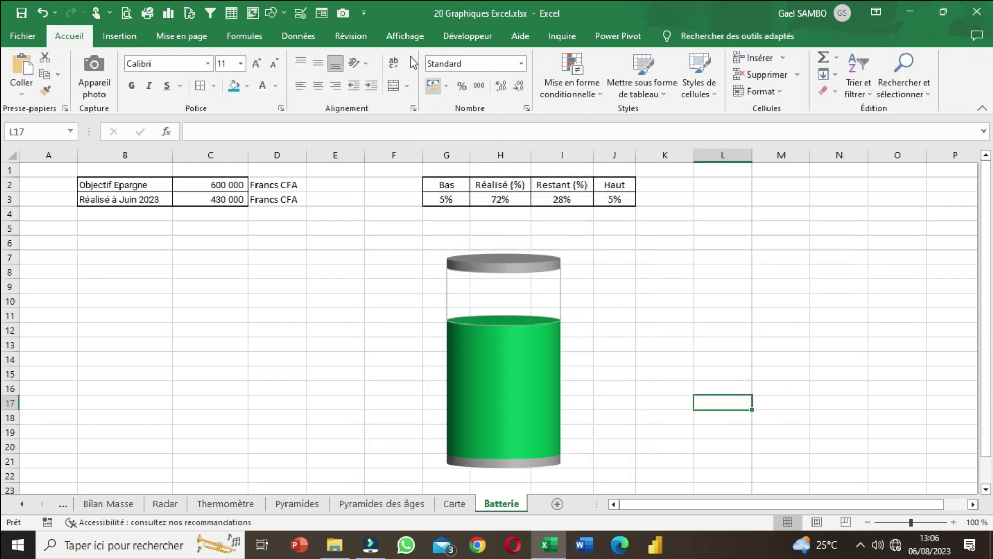
# - Hide the worksheet gridlines on the Batterie sheet and leave the chart deselected
pyautogui.click(405, 37)
pyautogui.click(187, 86)
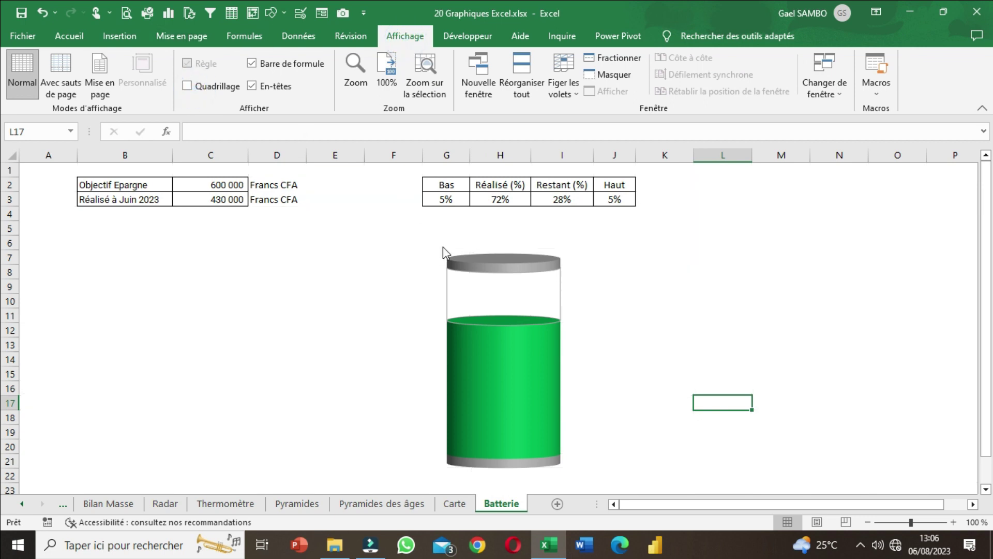
pyautogui.click(499, 281)
pyautogui.click(656, 431)
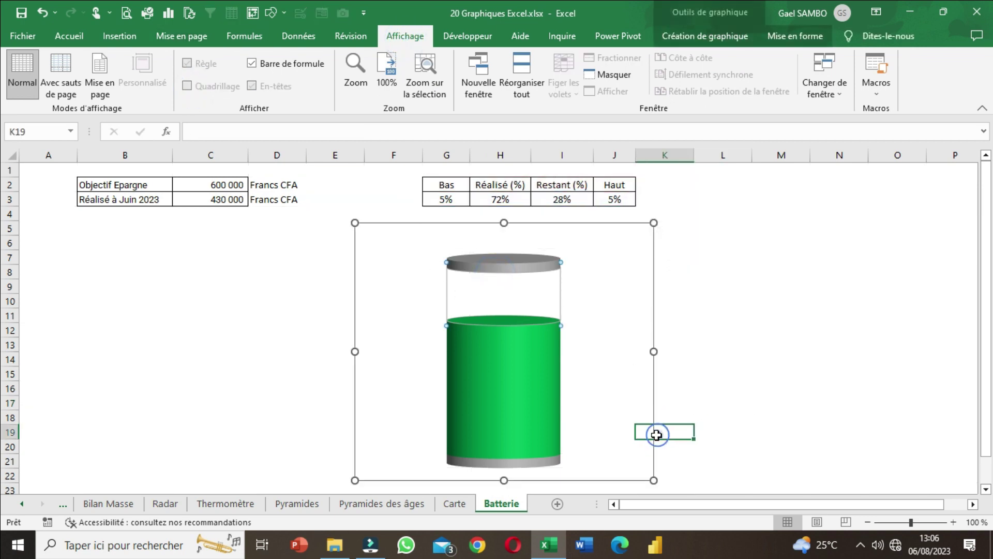
pyautogui.click(715, 417)
pyautogui.click(616, 432)
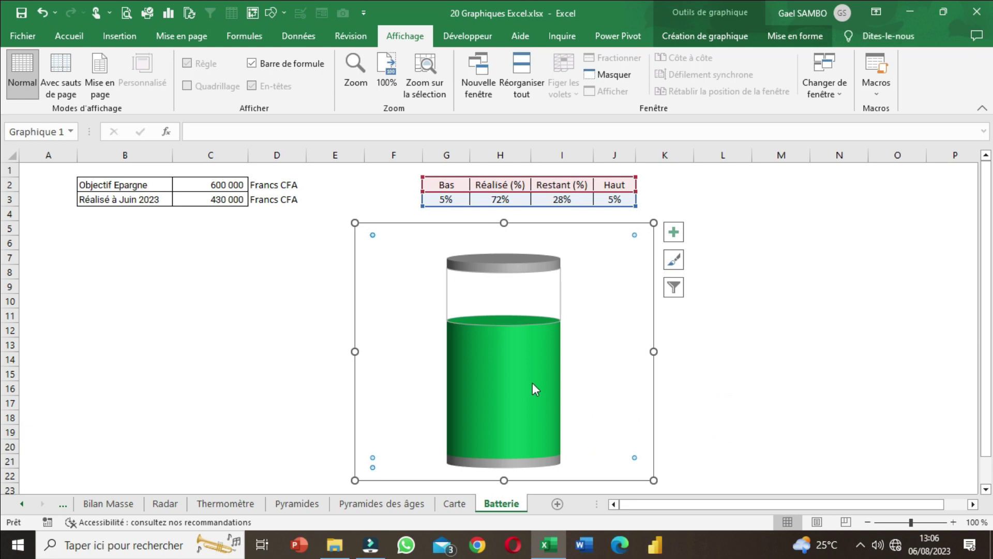
pyautogui.click(789, 377)
# - Test the battery by changing the Réalisé à Juin 2023 amount to 150000, and restore it to 430000
pyautogui.click(223, 199)
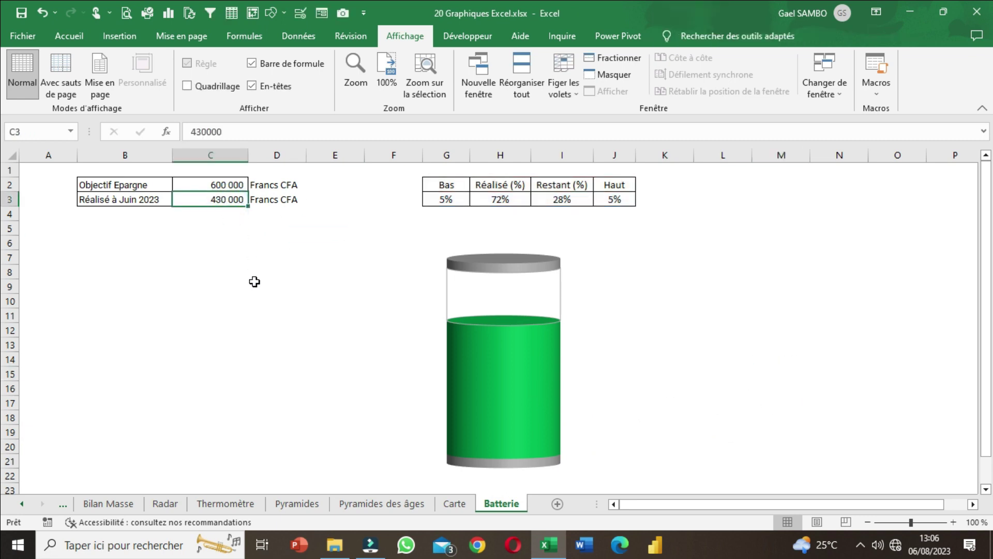
pyautogui.write('150000')
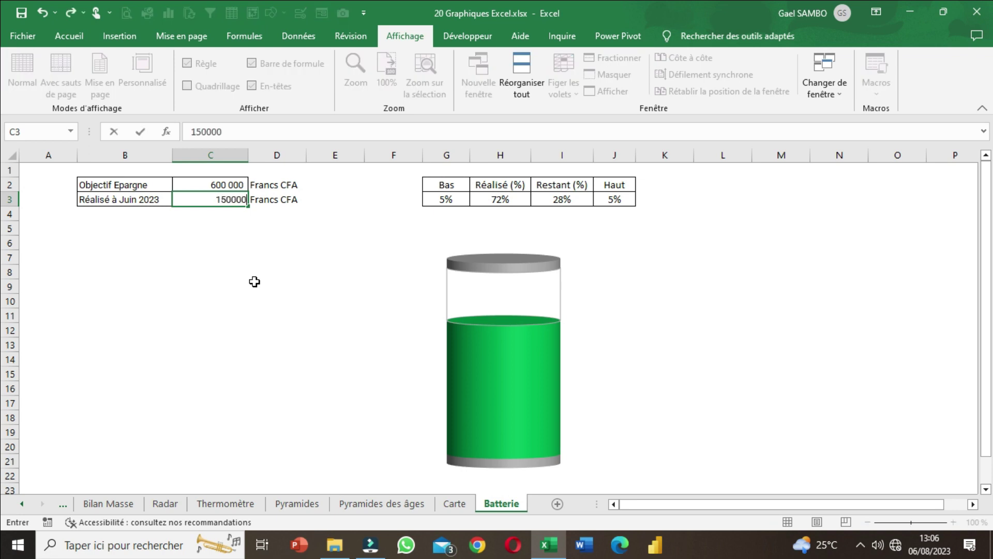
pyautogui.press('Return')
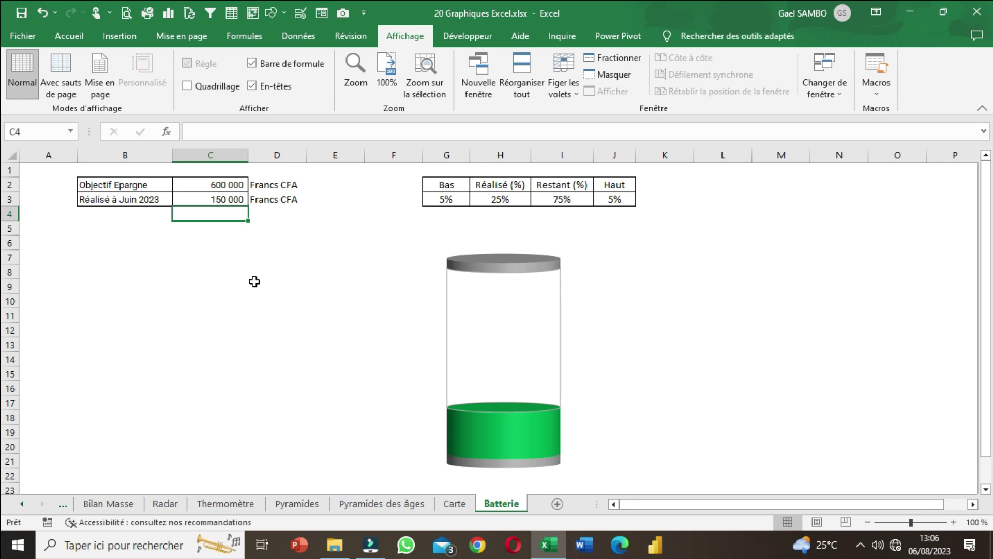
pyautogui.press('Up')
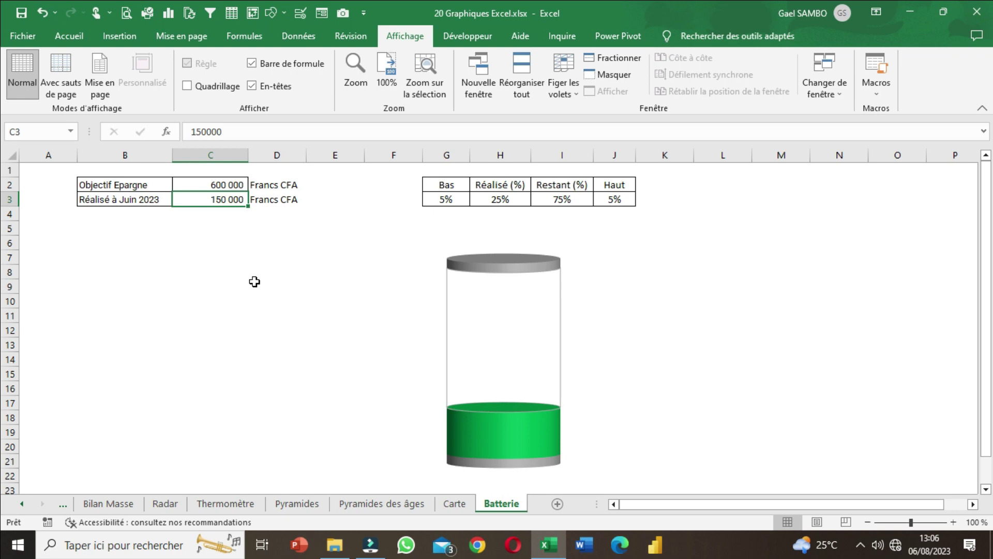
pyautogui.write('430000')
pyautogui.press('Return')
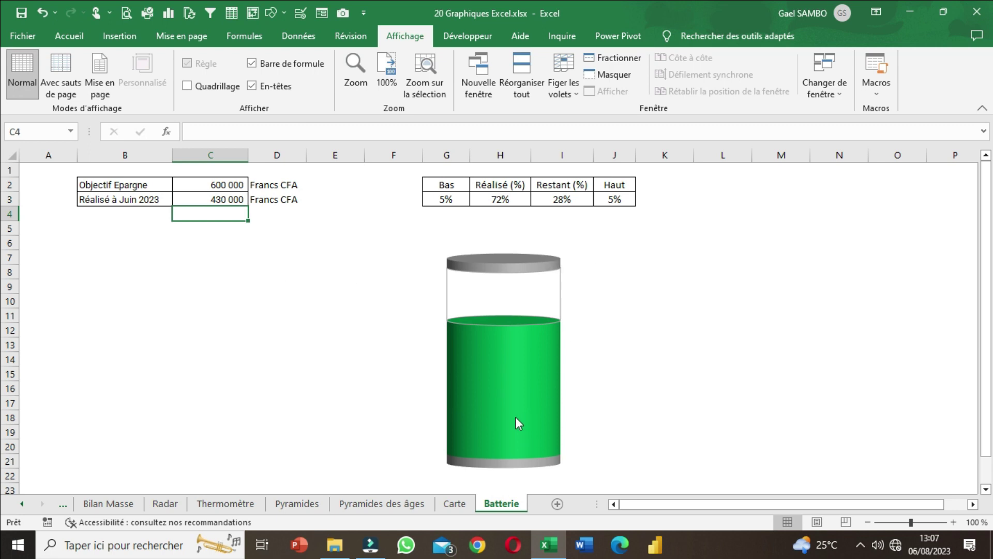
# - Add data labels to all segments of the battery chart and deselect it
pyautogui.click(552, 296)
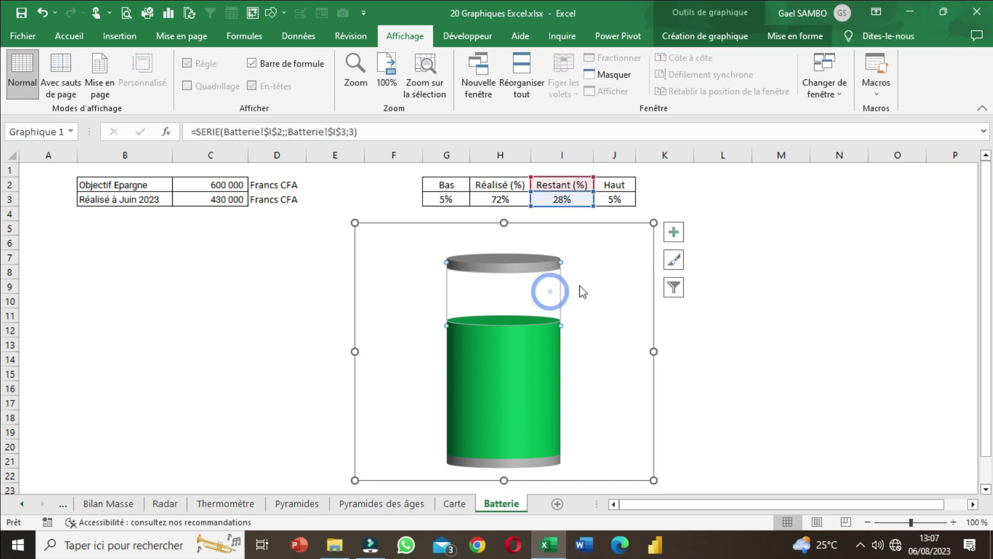
pyautogui.click(606, 226)
pyautogui.click(672, 232)
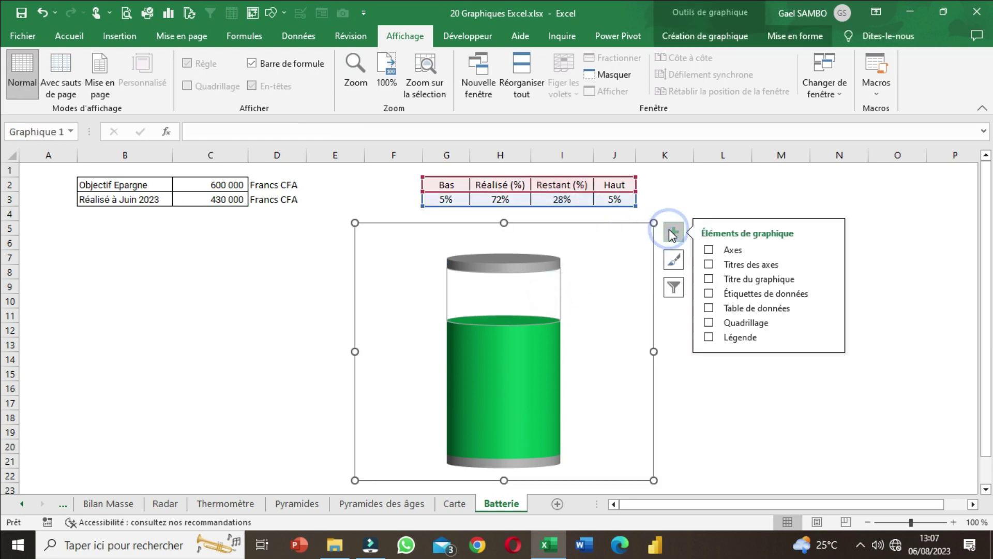
pyautogui.click(709, 293)
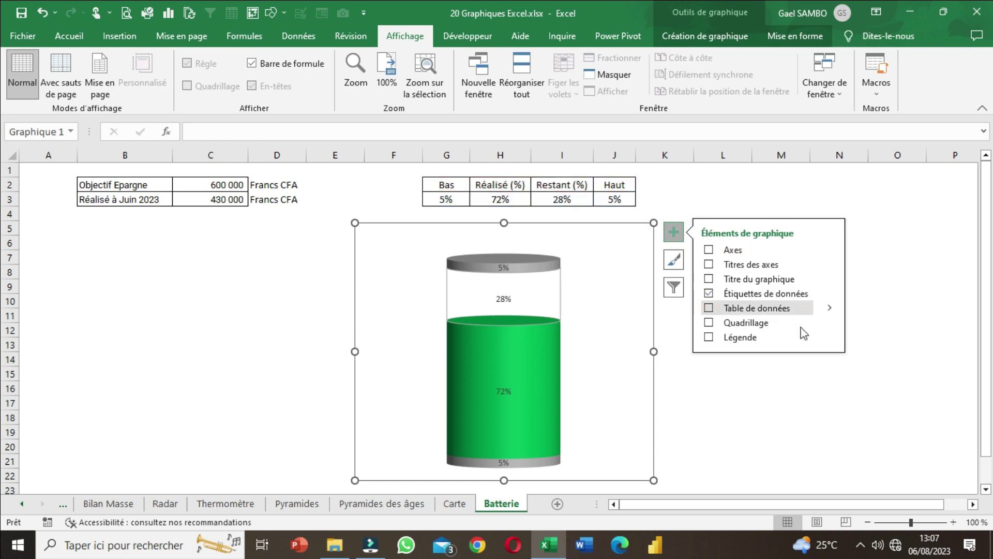
pyautogui.click(874, 388)
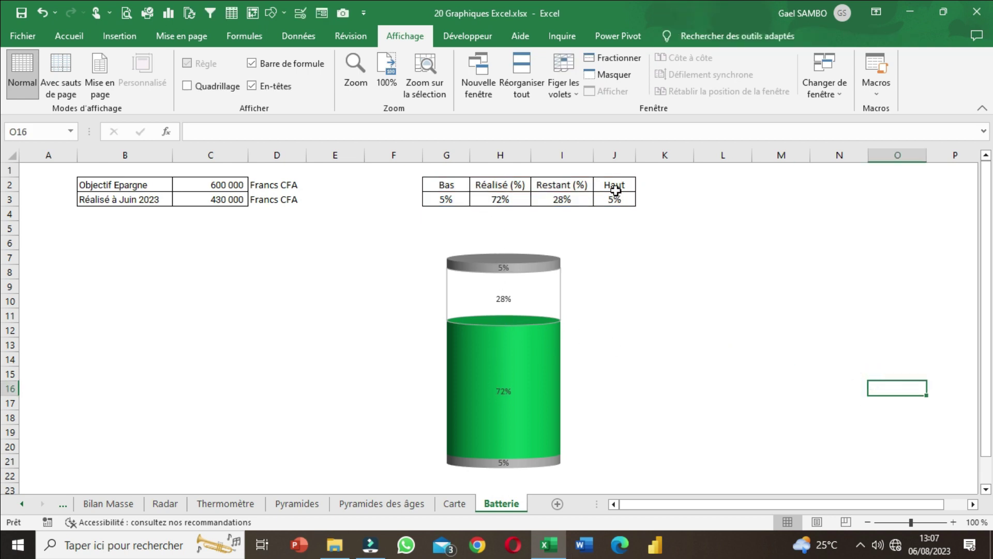
# - Delete the data labels of the Haut, Restant (%) and Bas segments, keeping only the Réalisé (%) label
pyautogui.click(501, 268)
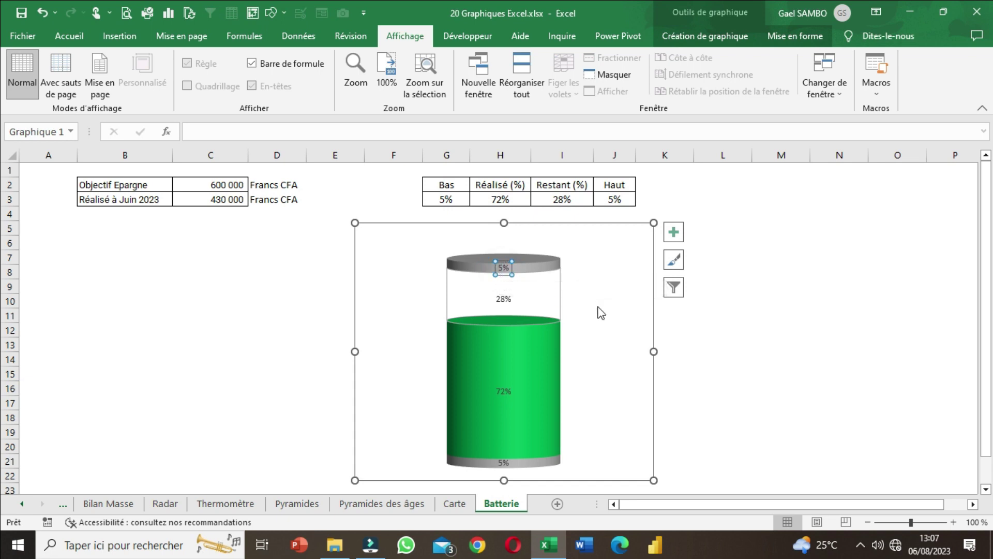
pyautogui.press('Escape')
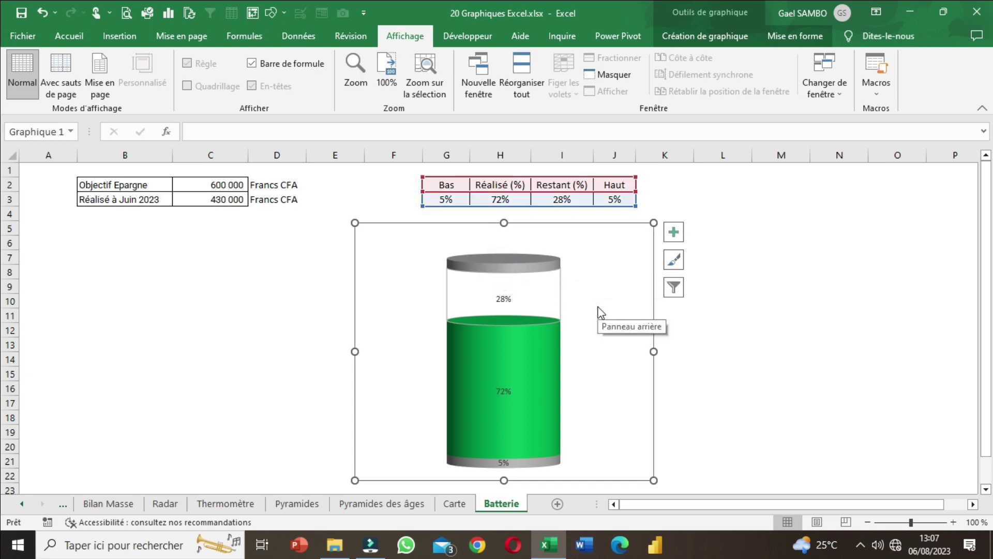
pyautogui.click(504, 298)
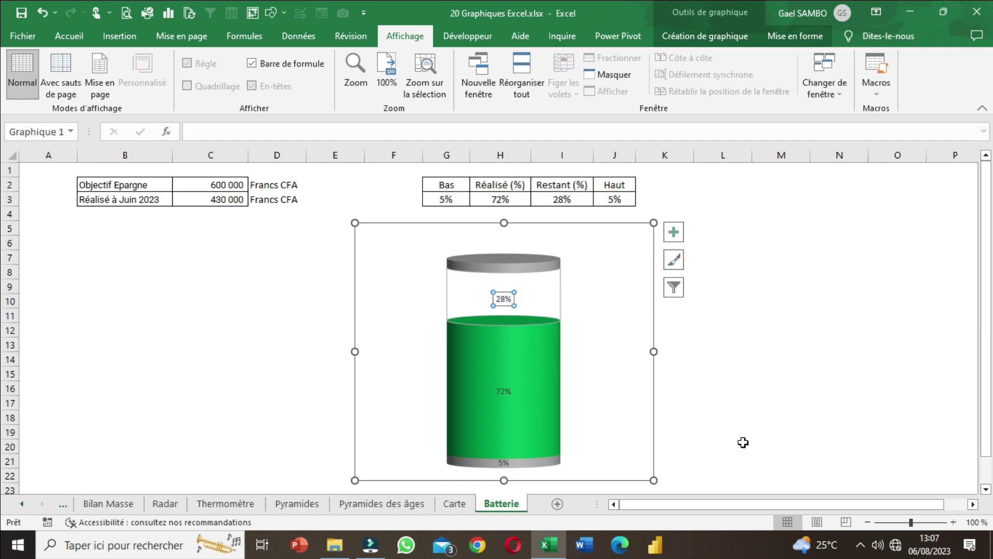
pyautogui.click(554, 482)
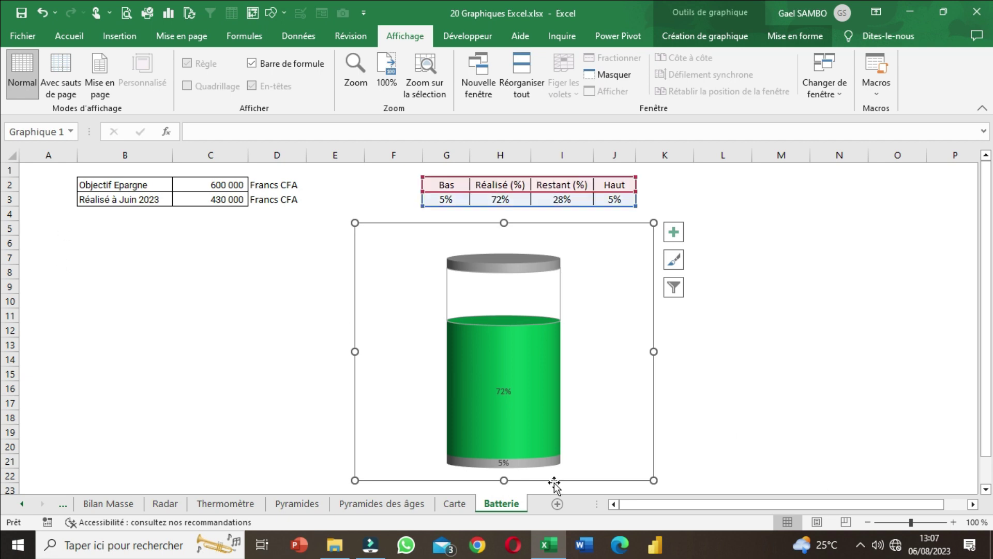
pyautogui.click(502, 462)
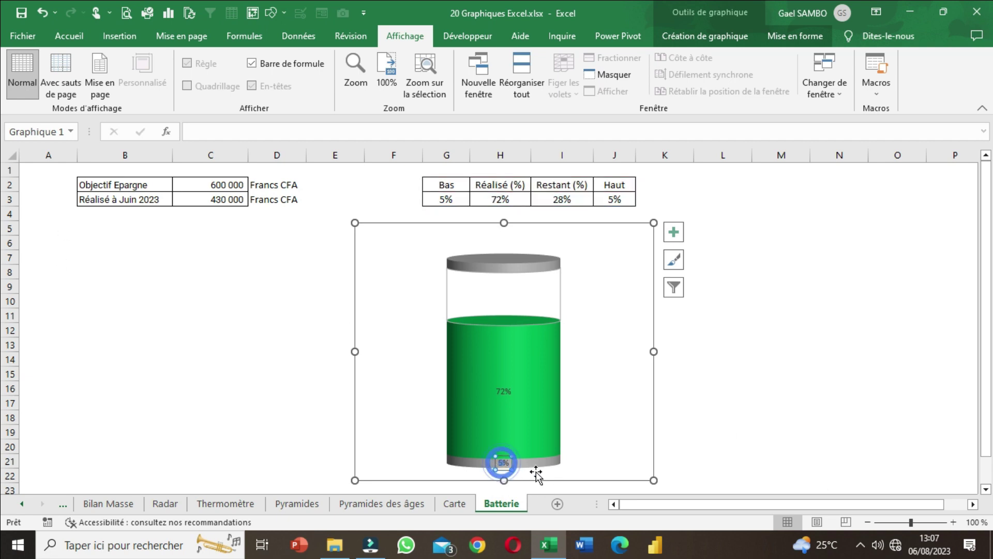
pyautogui.click(570, 480)
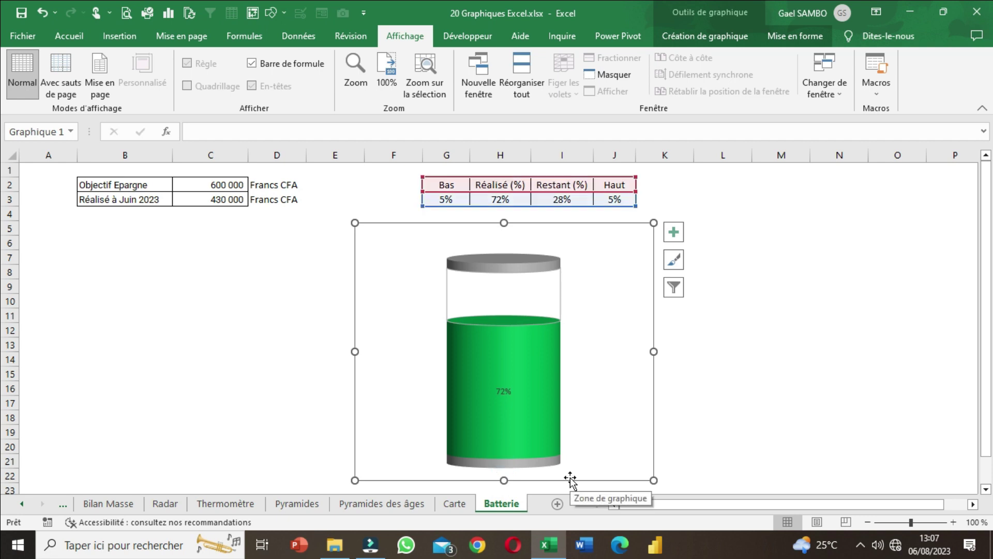
# - Format the data label on the green Réalisé (%) segment in Roboto, bold, with white text
pyautogui.click(500, 405)
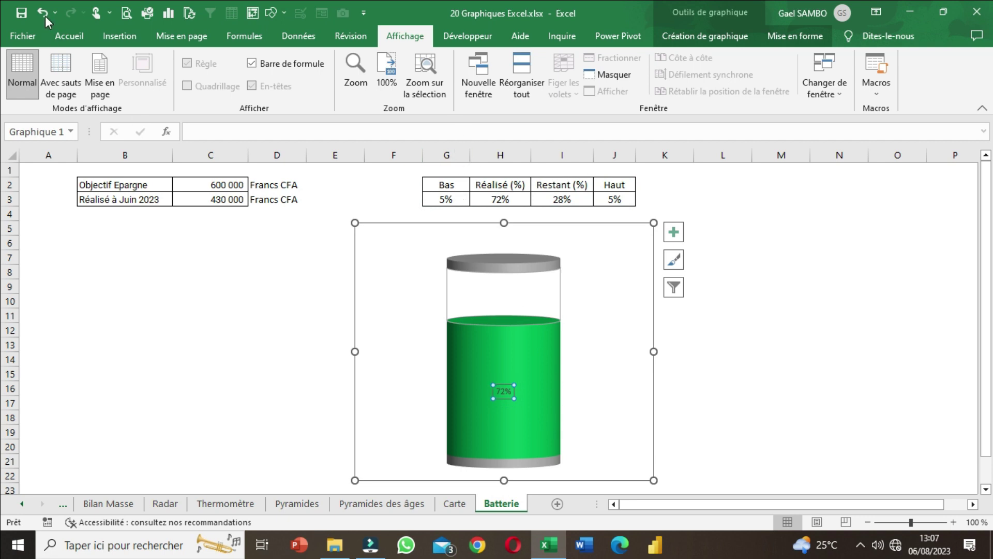
pyautogui.click(71, 34)
pyautogui.click(174, 65)
pyautogui.write('Roboto')
pyautogui.press('Return')
pyautogui.click(213, 62)
pyautogui.click(211, 63)
pyautogui.click(211, 63)
pyautogui.click(132, 85)
pyautogui.click(262, 85)
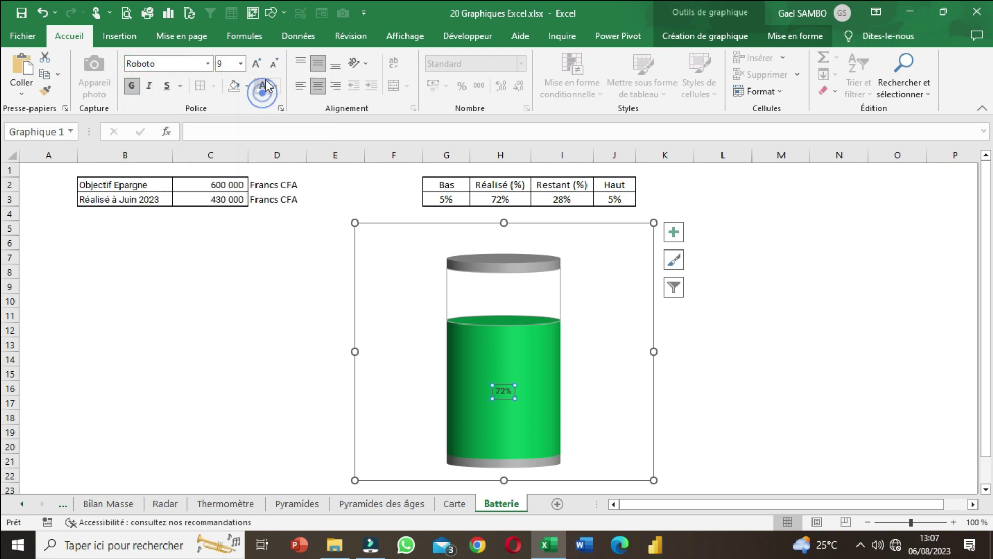
# - Enlarge the Réalisé (%) data label's font size to 14
pyautogui.click(256, 64)
pyautogui.click(256, 64)
pyautogui.click(256, 64)
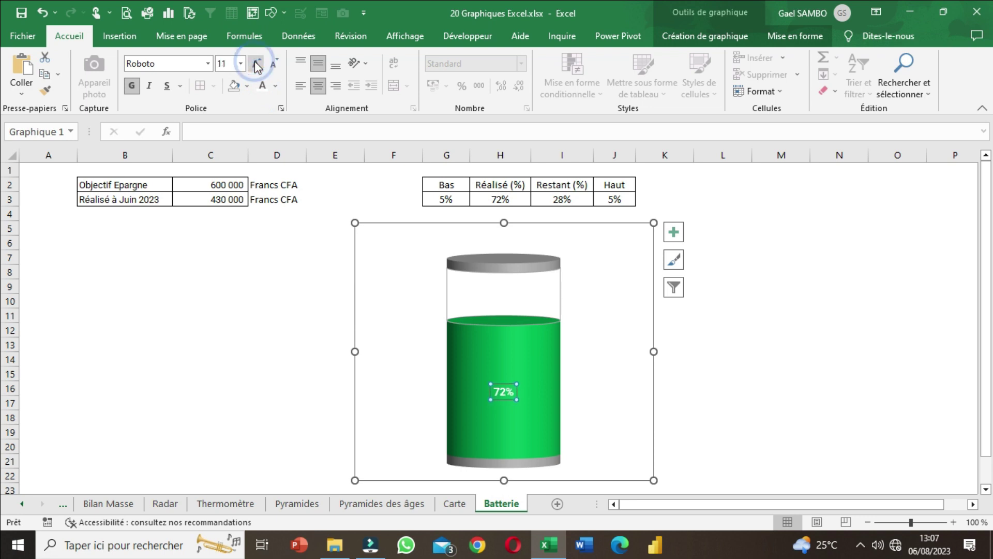
pyautogui.click(256, 65)
pyautogui.click(256, 64)
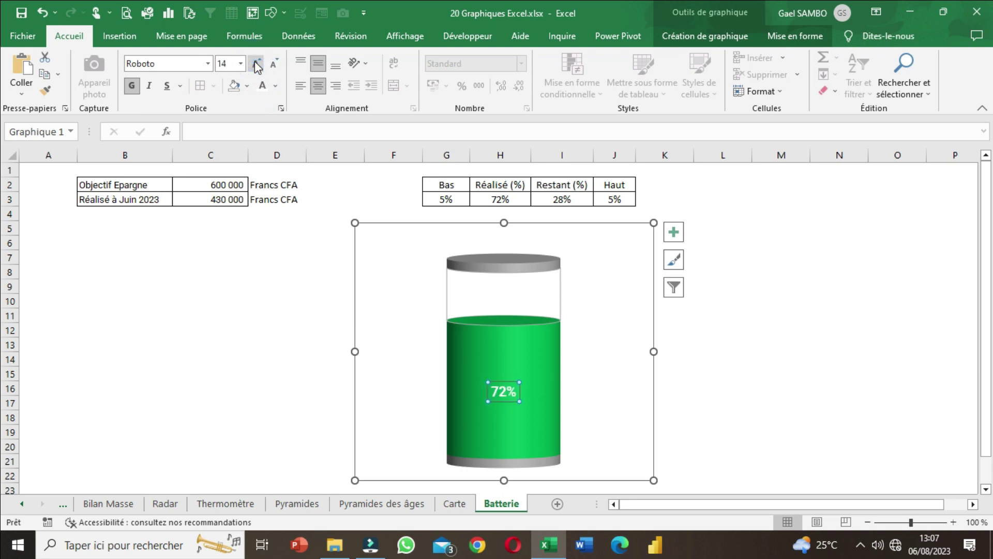
# - Test the battery chart by setting the Réalisé à Juin 2023 amount to 500000 and then to 100000
pyautogui.click(222, 198)
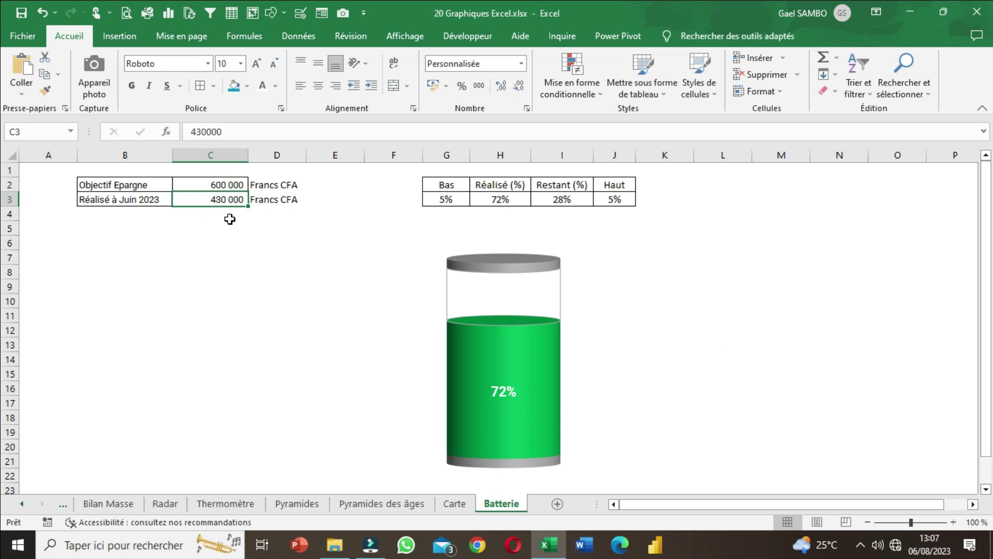
pyautogui.write('500')
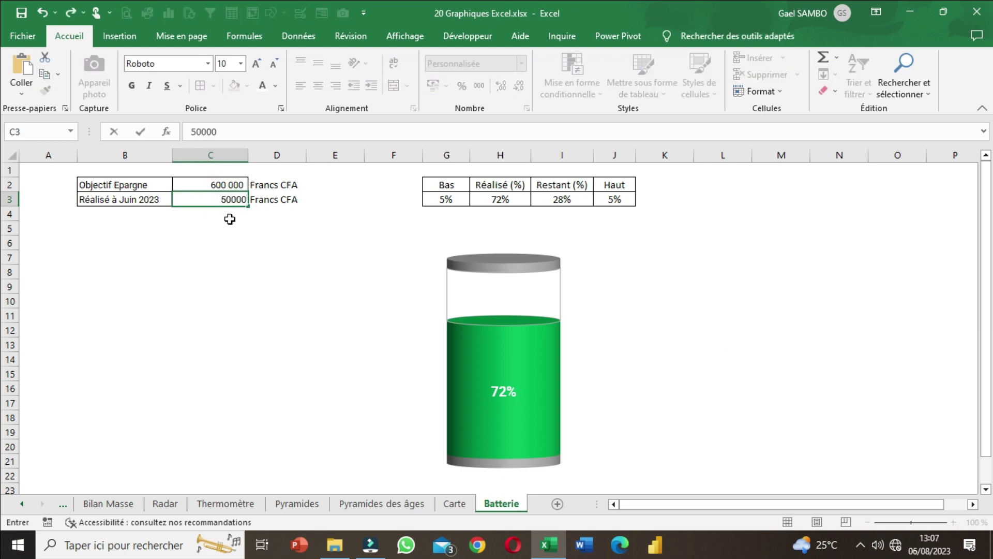
pyautogui.hotkey('ctrl', 'Return')
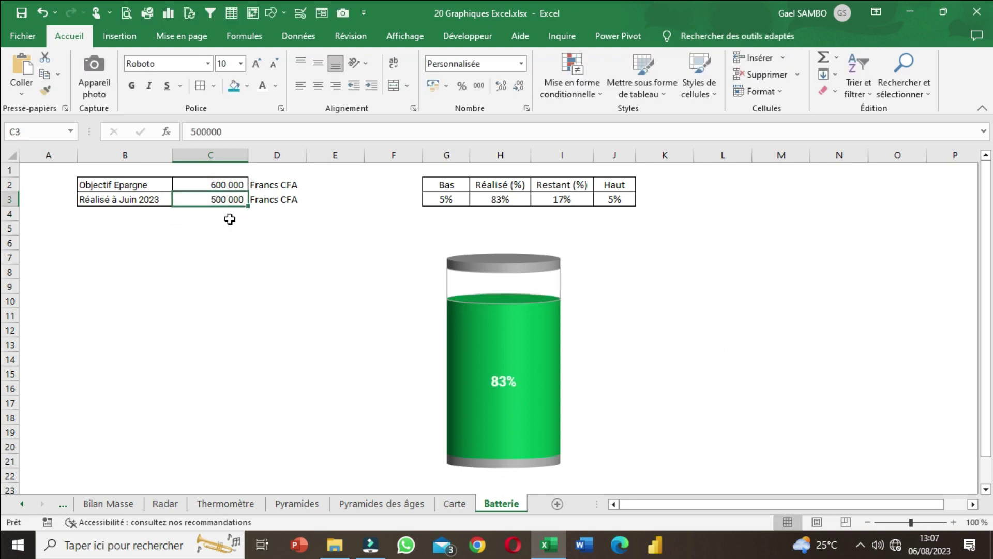
pyautogui.write('100000')
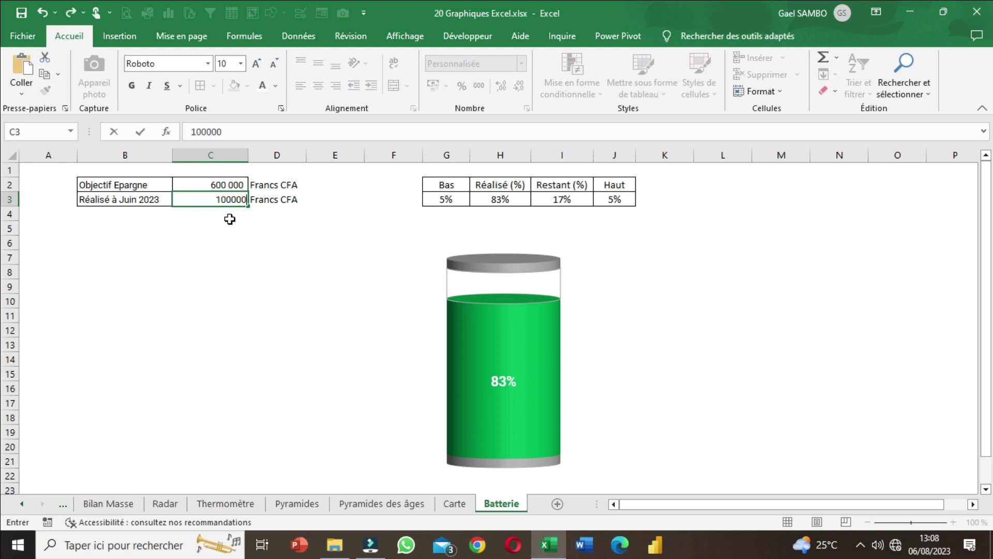
pyautogui.press('Return')
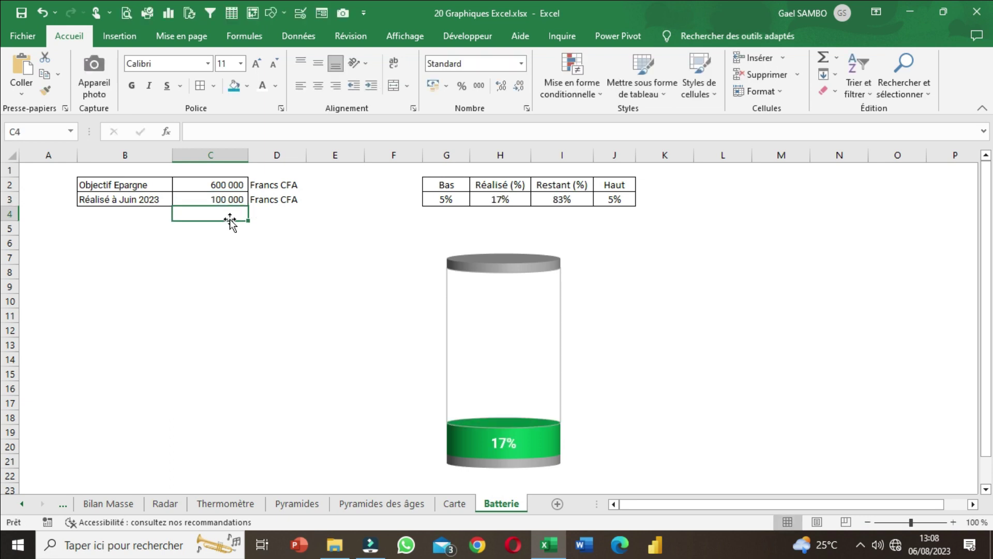
# - Test low fill levels by setting the Réalisé à Juin 2023 amount to 0 and then to 50000
pyautogui.press('Up')
pyautogui.write('0')
pyautogui.press('Return')
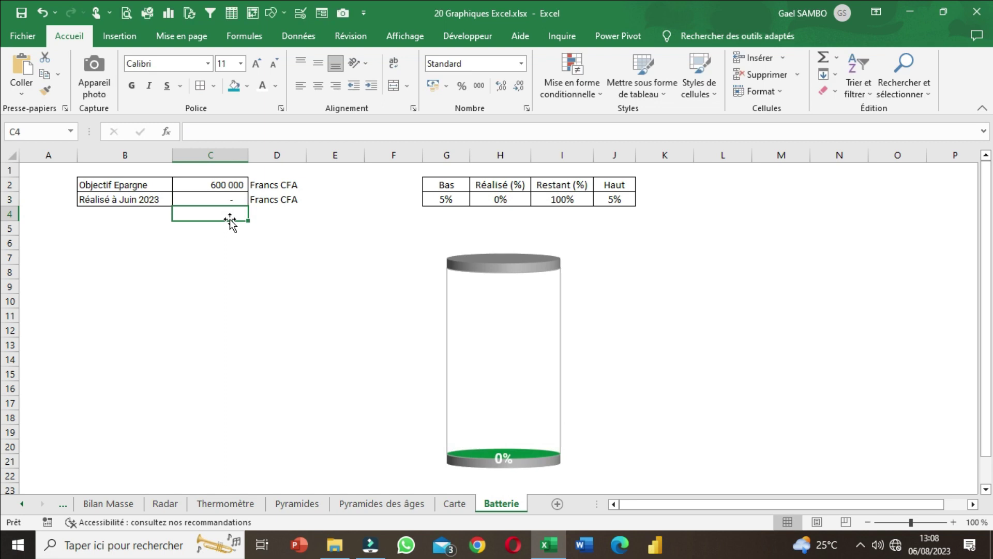
pyautogui.press('Up')
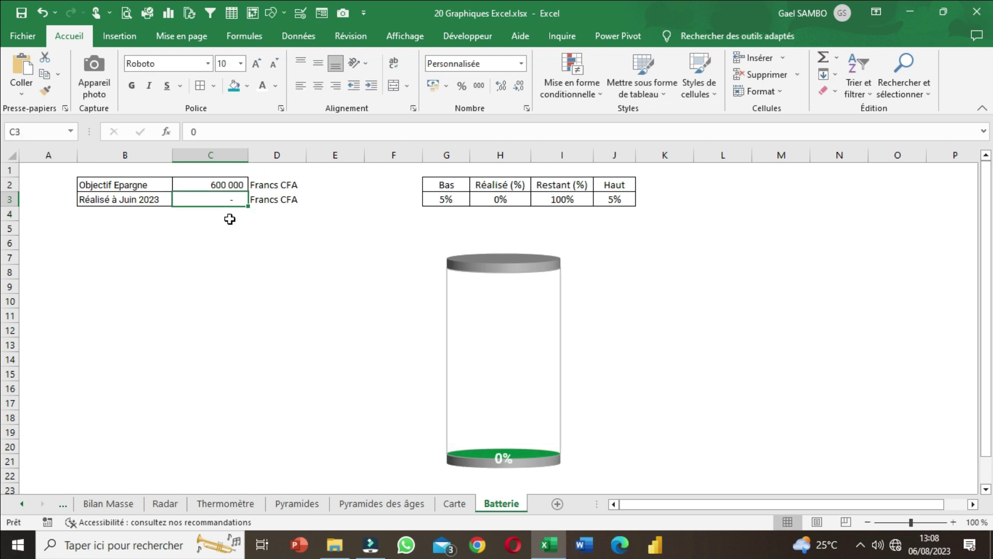
pyautogui.write('50000')
pyautogui.press('Return')
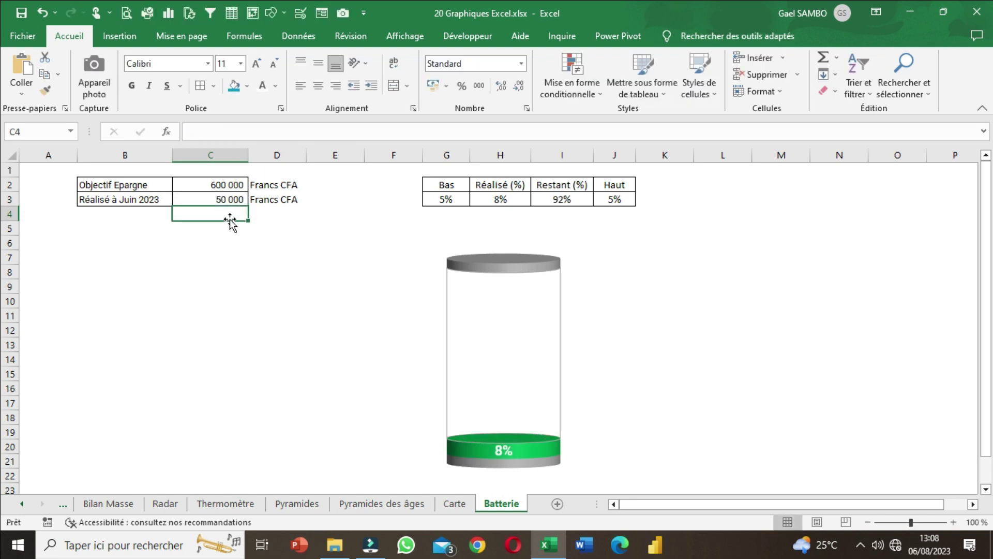
# - Set the Réalisé à Juin 2023 amount in C3 to 400 000
pyautogui.press('Up')
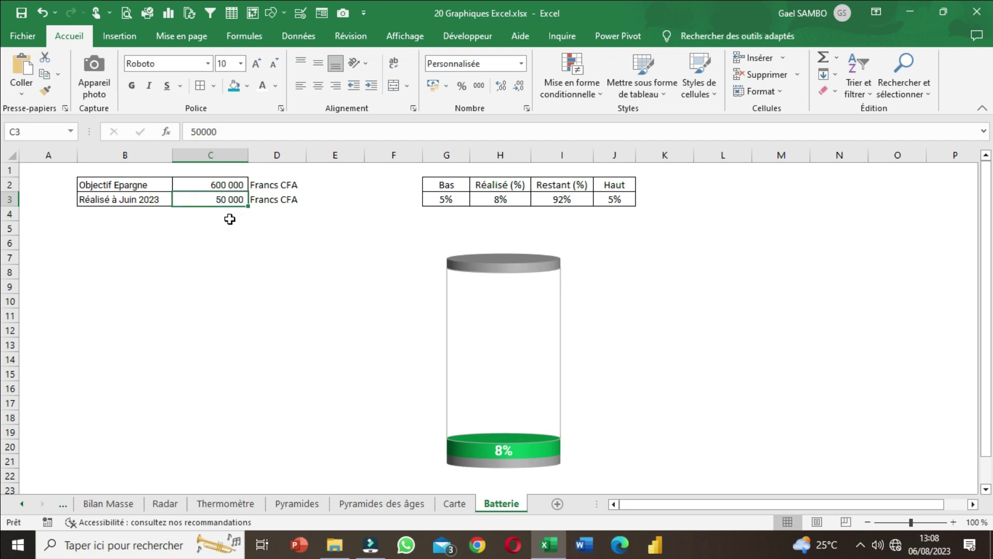
pyautogui.write('4')
pyautogui.press('Return')
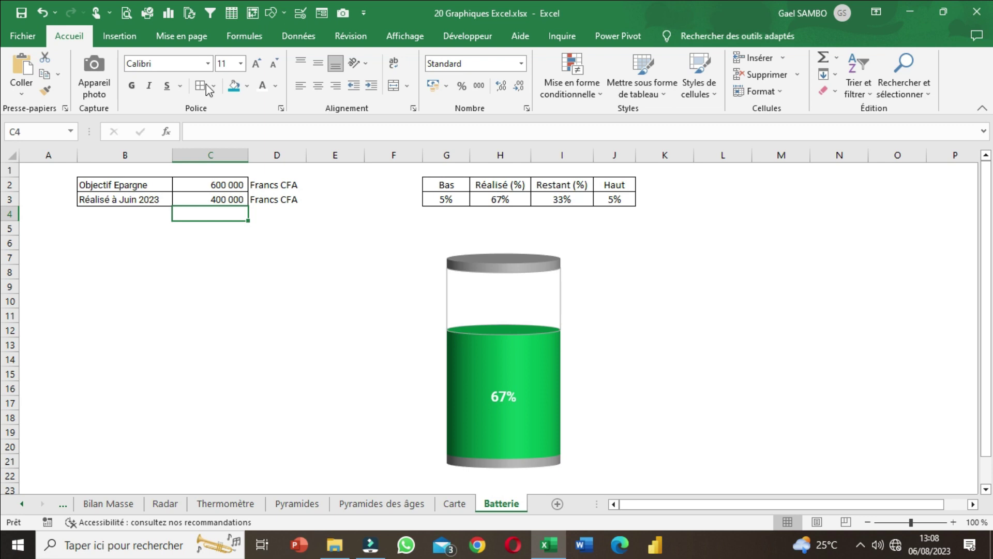
pyautogui.click(656, 421)
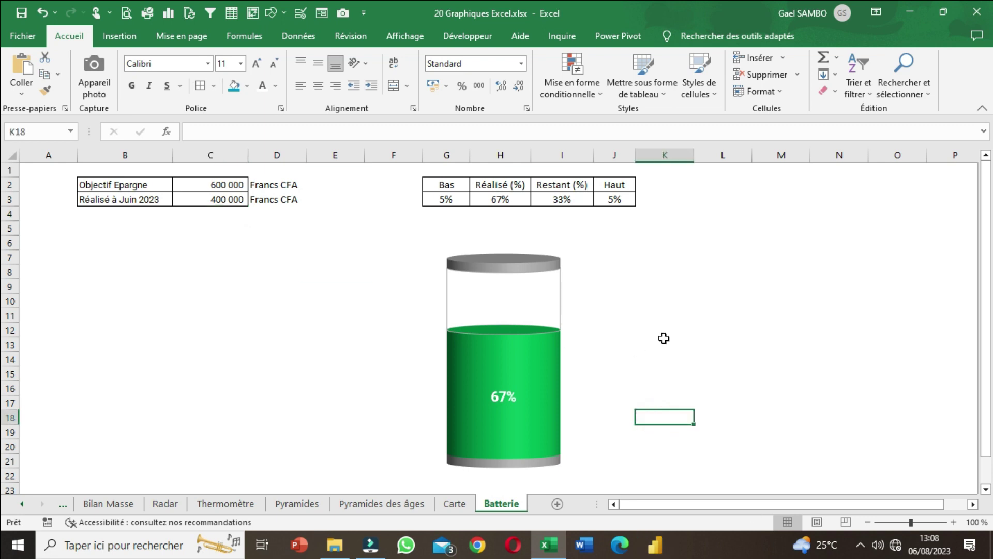
# - Preview other fill colours on the Réalisé (%) segment and keep it in standard green
pyautogui.click(515, 365)
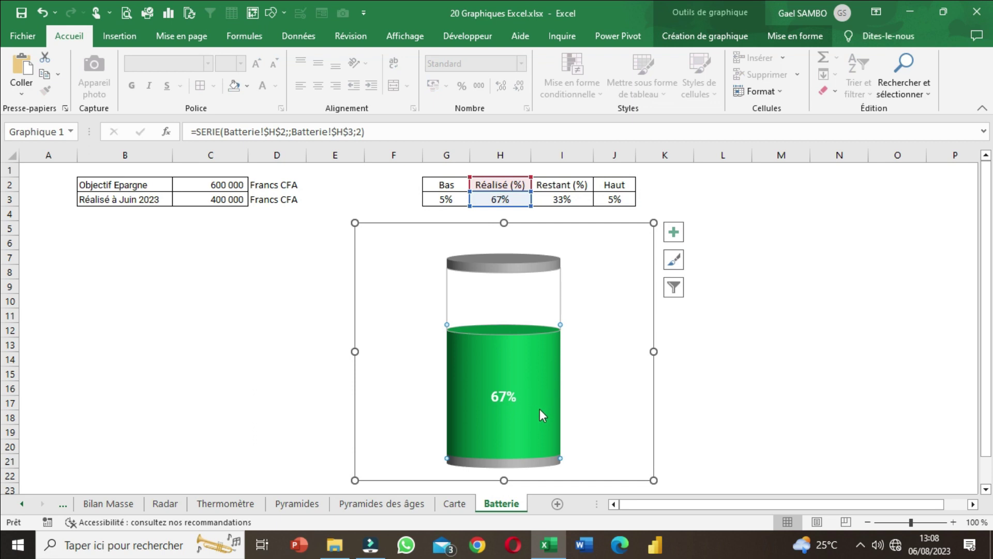
pyautogui.click(792, 35)
pyautogui.click(439, 58)
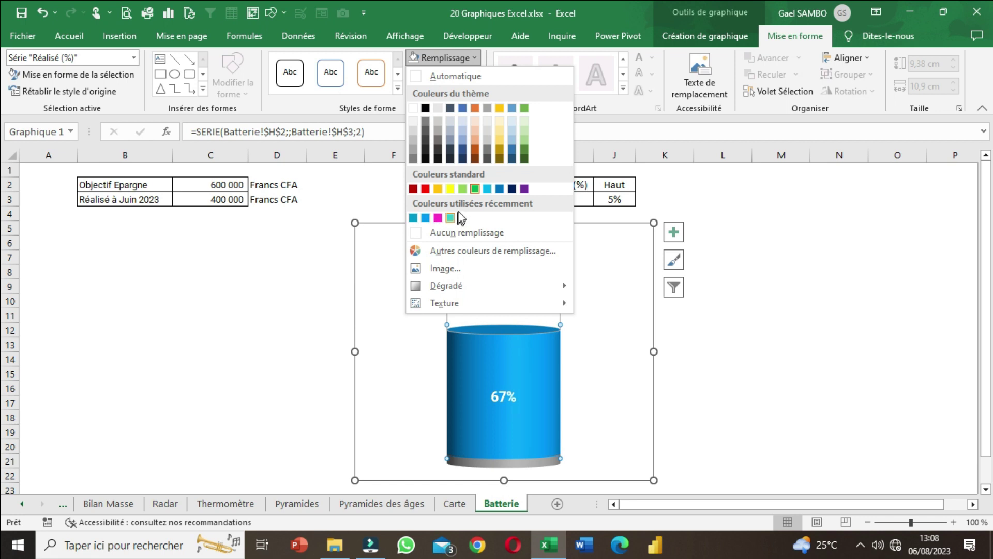
pyautogui.click(475, 189)
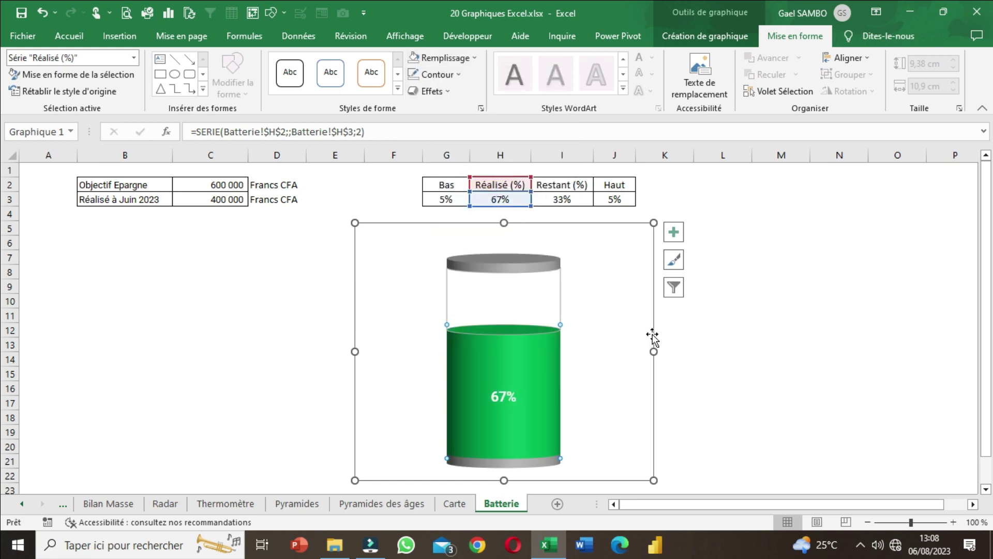
pyautogui.click(653, 336)
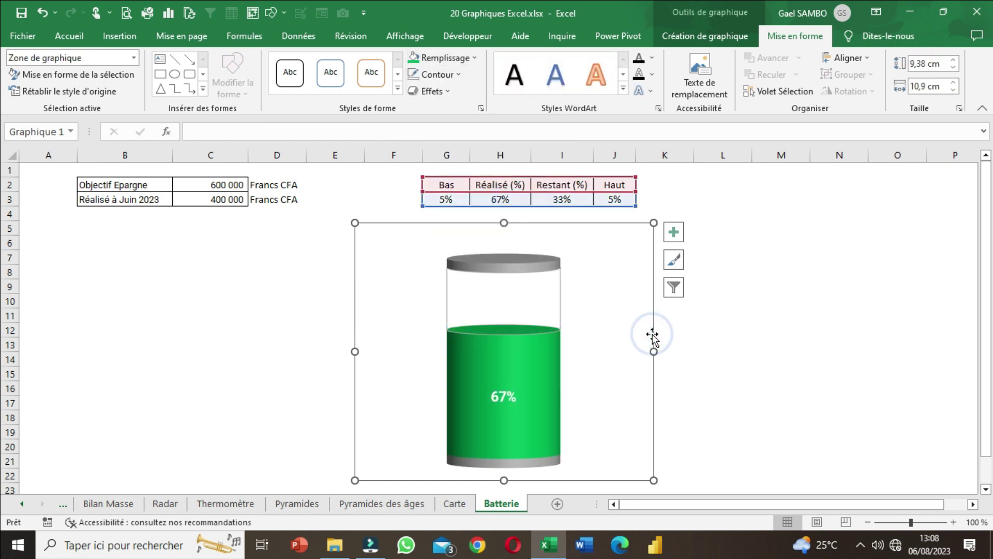
pyautogui.click(463, 60)
pyautogui.click(766, 410)
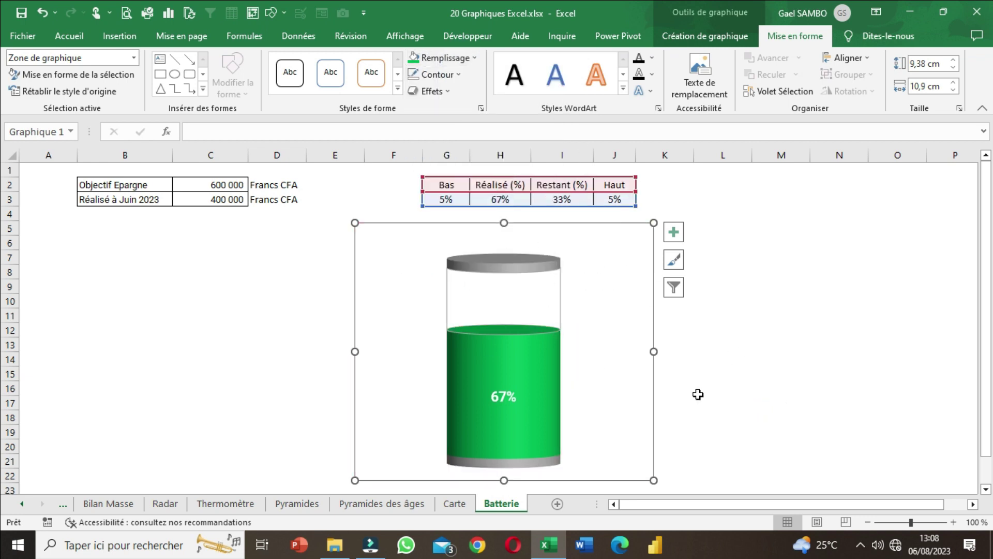
pyautogui.click(734, 413)
# - Fill the battery chart's area with the theme colour Noir, Texte 1
pyautogui.click(650, 383)
pyautogui.click(451, 59)
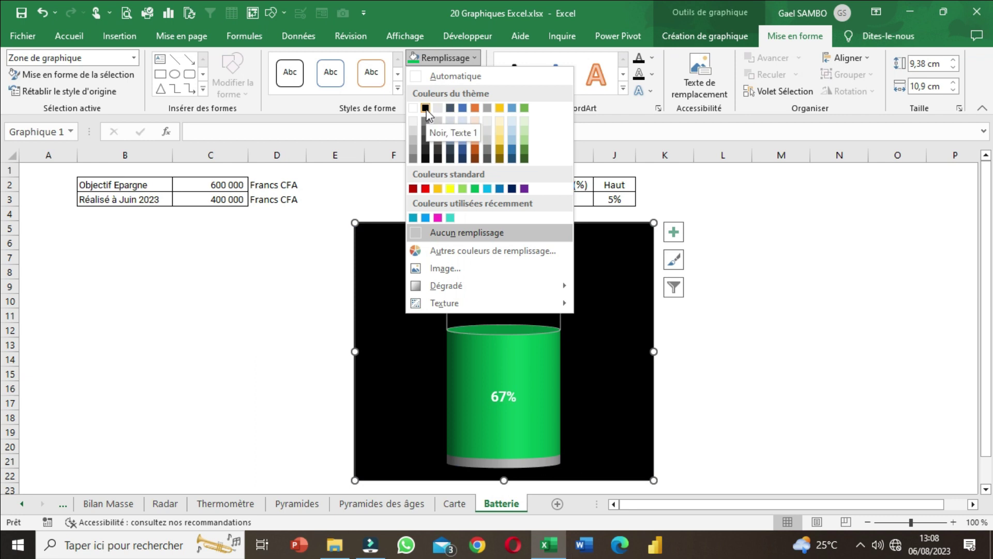
pyautogui.click(425, 108)
pyautogui.click(729, 403)
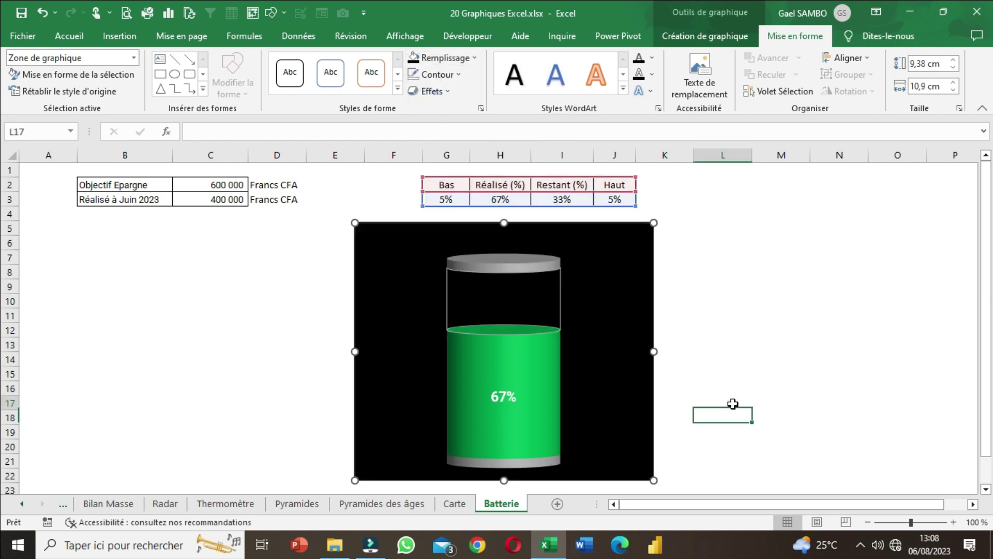
# - Reapply the standard green fill to the Réalisé (%) segment and save the workbook
pyautogui.click(648, 479)
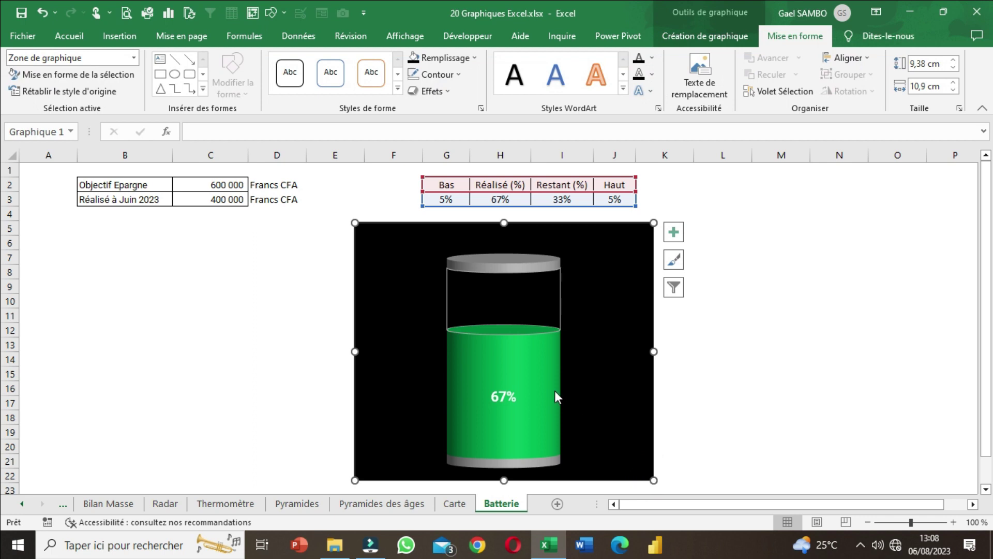
pyautogui.click(539, 373)
pyautogui.click(445, 58)
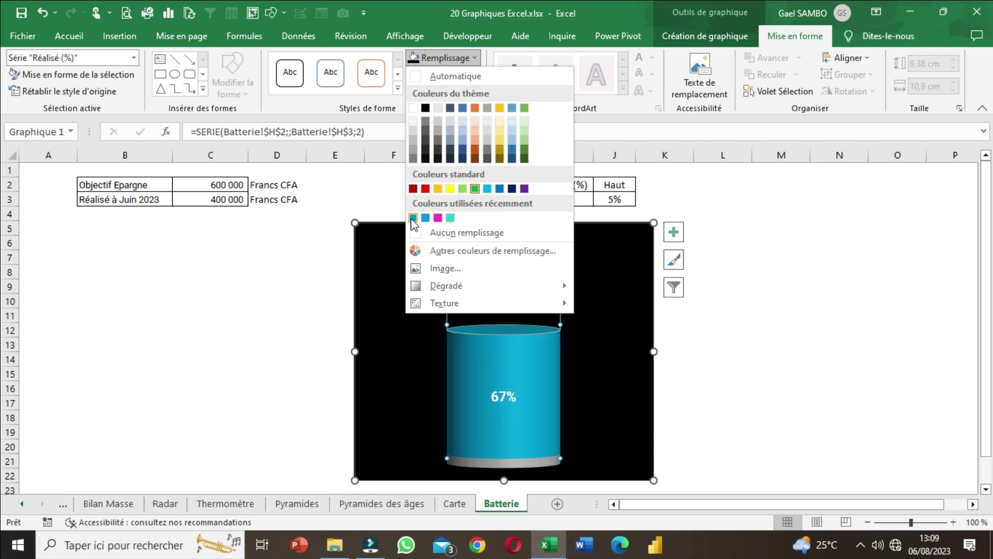
pyautogui.click(475, 188)
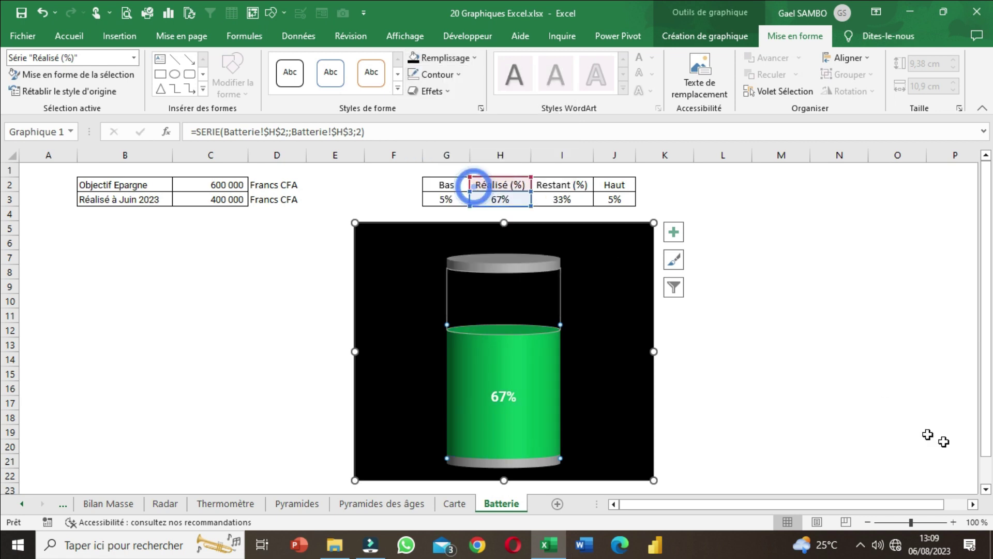
pyautogui.click(944, 442)
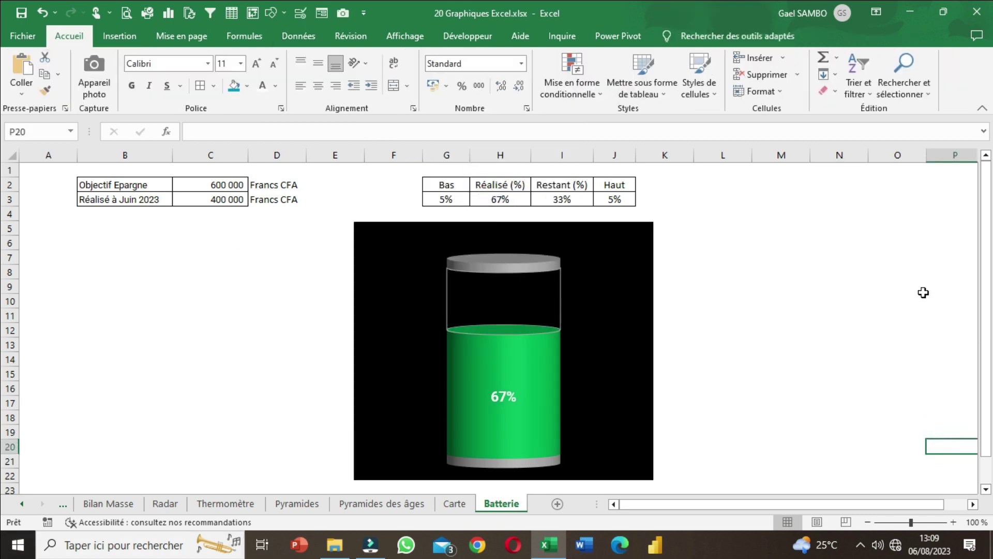
pyautogui.hotkey('ctrl', 's')
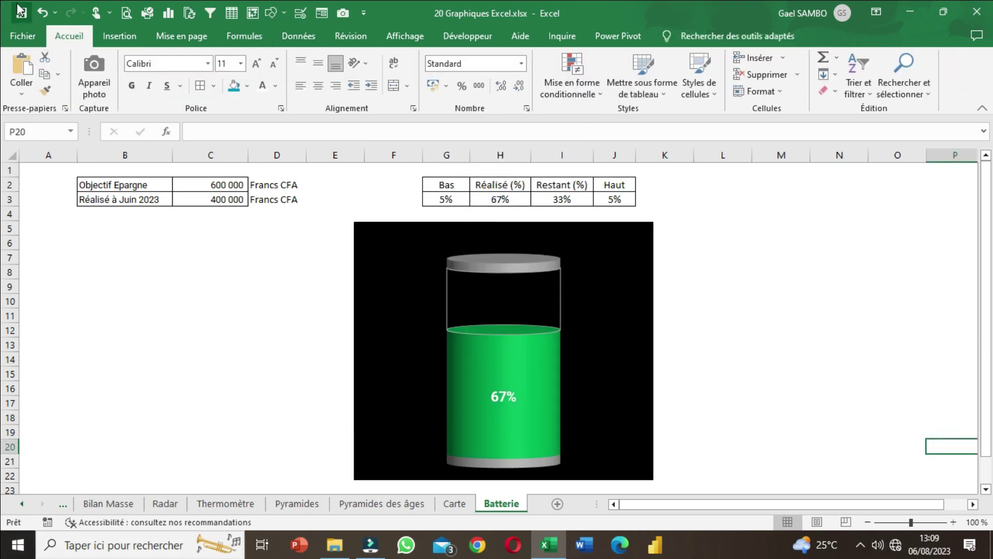
# - Move the battery chart below the Objectif Epargne table and resize it to span about columns B to F
pyautogui.moveTo(424, 226); pyautogui.dragTo(151, 219)
pyautogui.moveTo(377, 470); pyautogui.dragTo(354, 470)
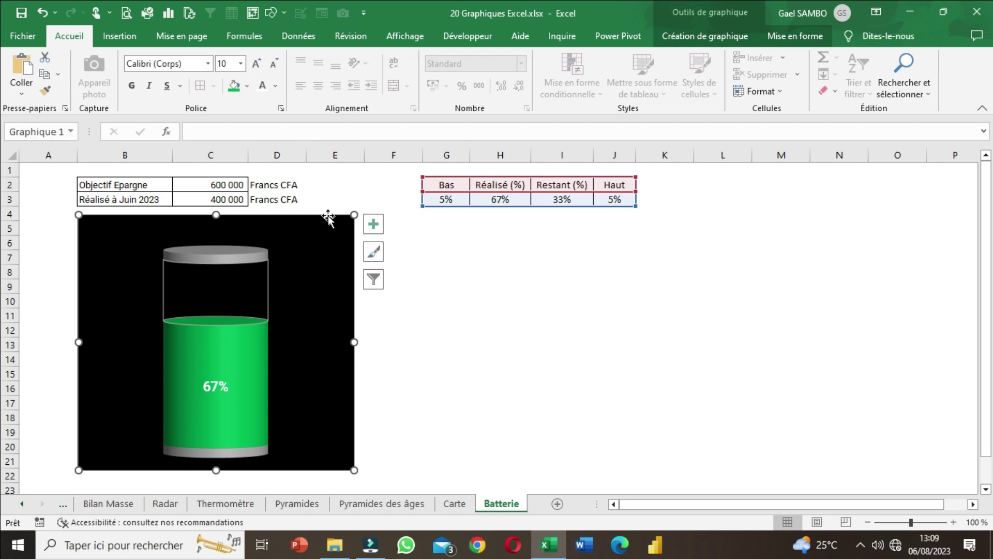
pyautogui.moveTo(326, 217); pyautogui.dragTo(333, 222)
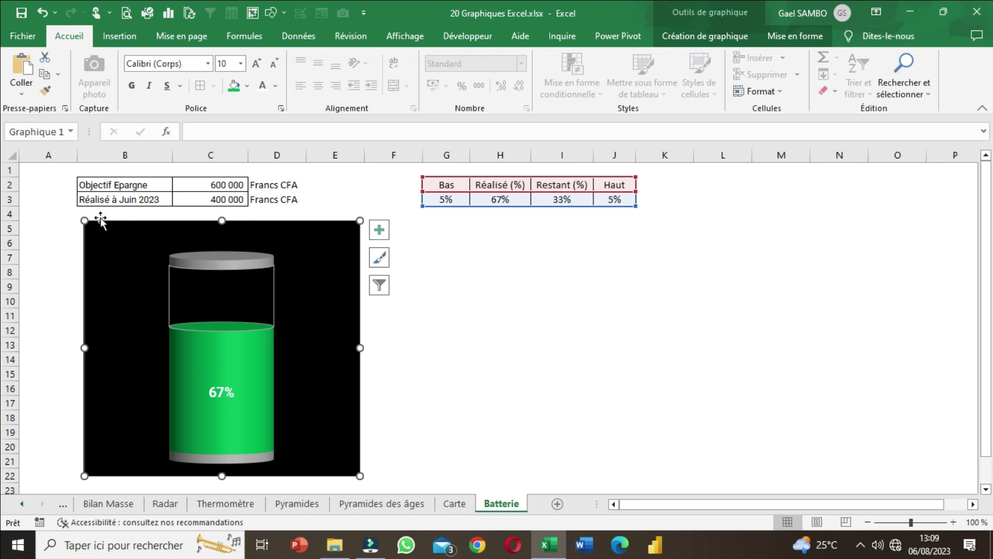
pyautogui.moveTo(86, 218)
pyautogui.mouseDown()
pyautogui.moveTo(262, 186)
pyautogui.moveTo(84, 217)
pyautogui.mouseUp()
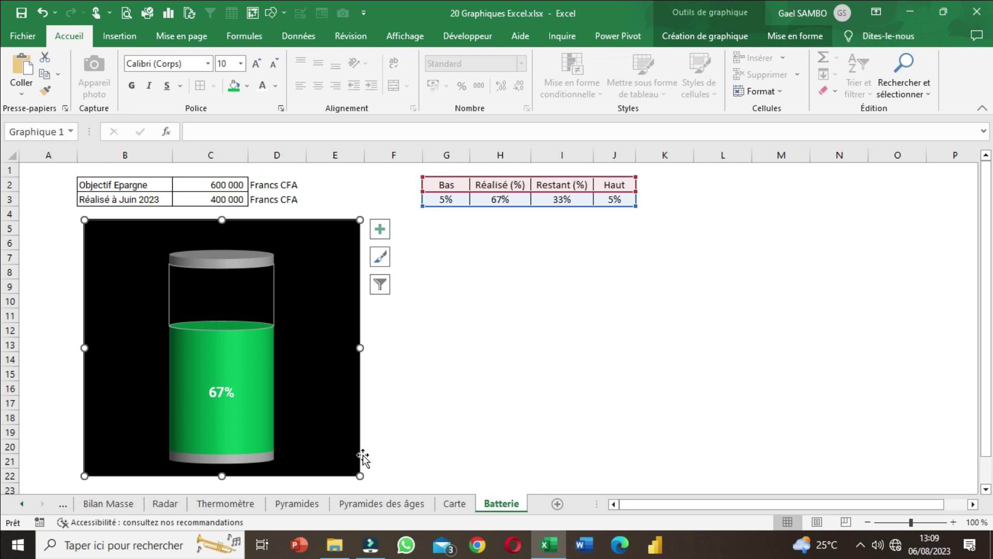
pyautogui.moveTo(360, 475); pyautogui.dragTo(365, 443)
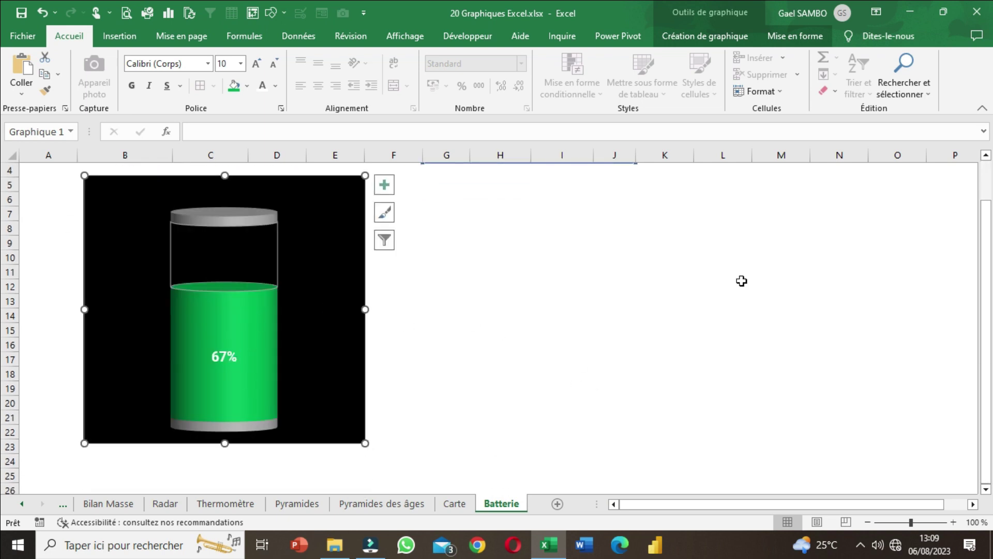
pyautogui.click(615, 330)
pyautogui.scroll(1, 382, 404)
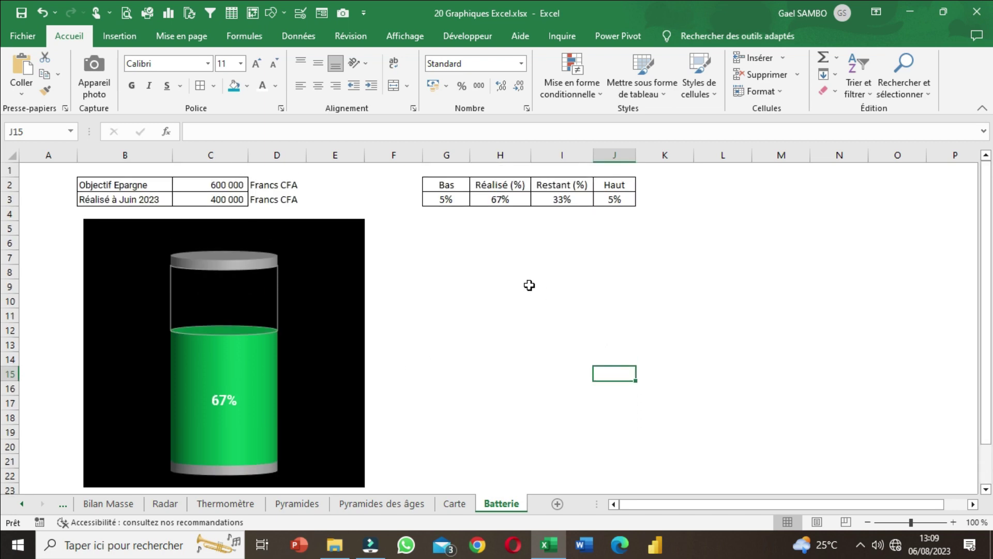
# - Insert a 3D stacked bar chart from G2:J3 and place it beside the battery chart, below its source table
pyautogui.moveTo(445, 185); pyautogui.dragTo(605, 199)
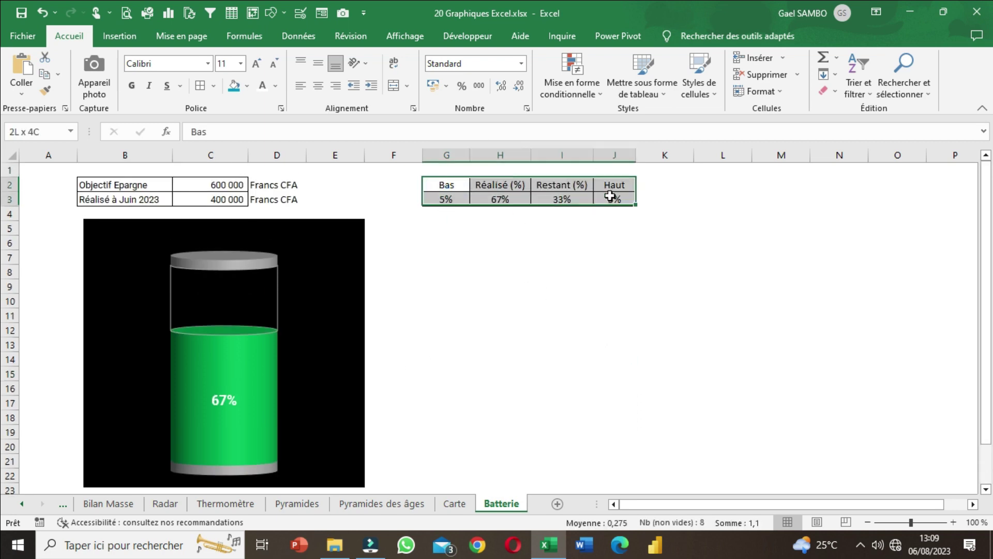
pyautogui.click(119, 35)
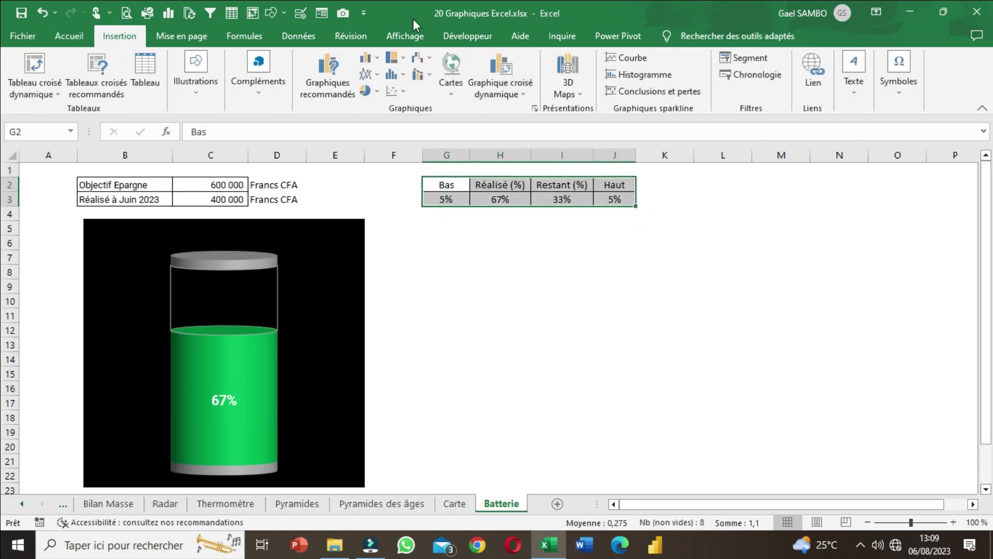
pyautogui.click(369, 63)
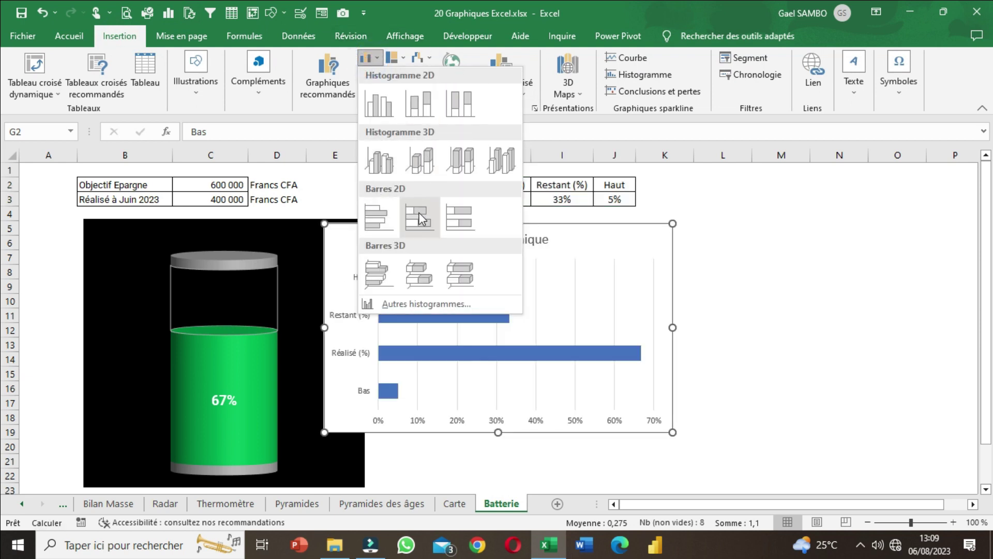
pyautogui.click(423, 280)
pyautogui.moveTo(518, 226); pyautogui.dragTo(643, 241)
# - Delete the title and the category axis labels of the new 3D bar chart
pyautogui.click(595, 259)
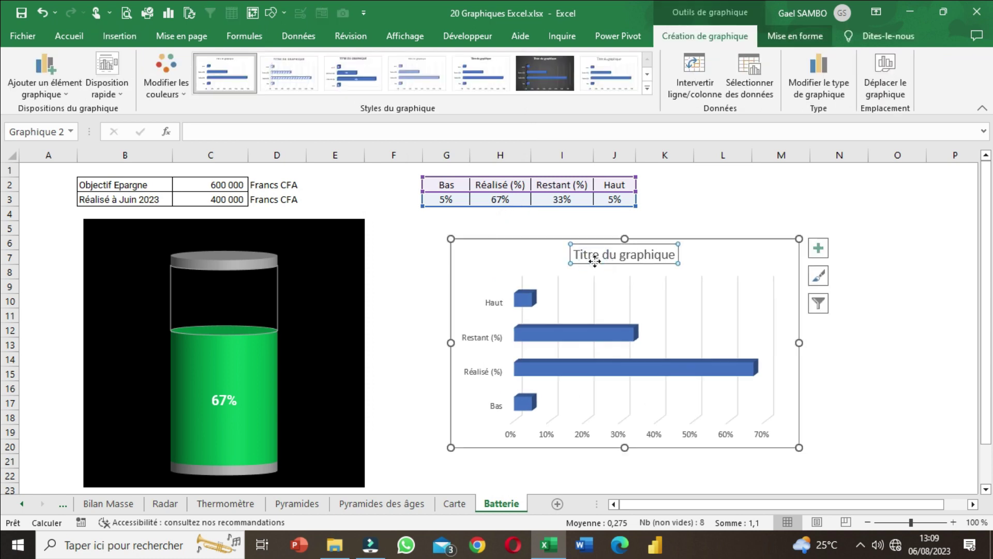
pyautogui.press('Delete')
pyautogui.click(494, 261)
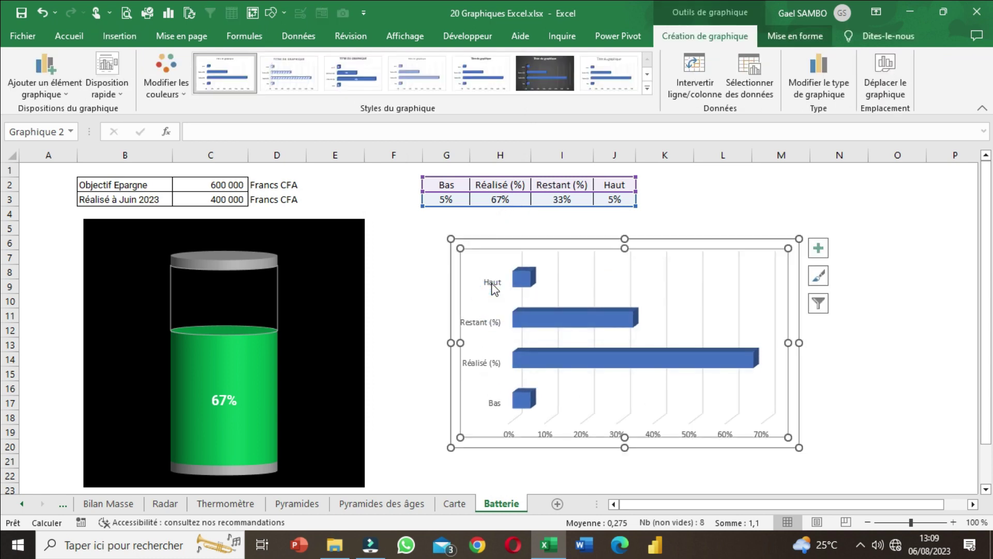
pyautogui.click(492, 284)
pyautogui.press('Delete')
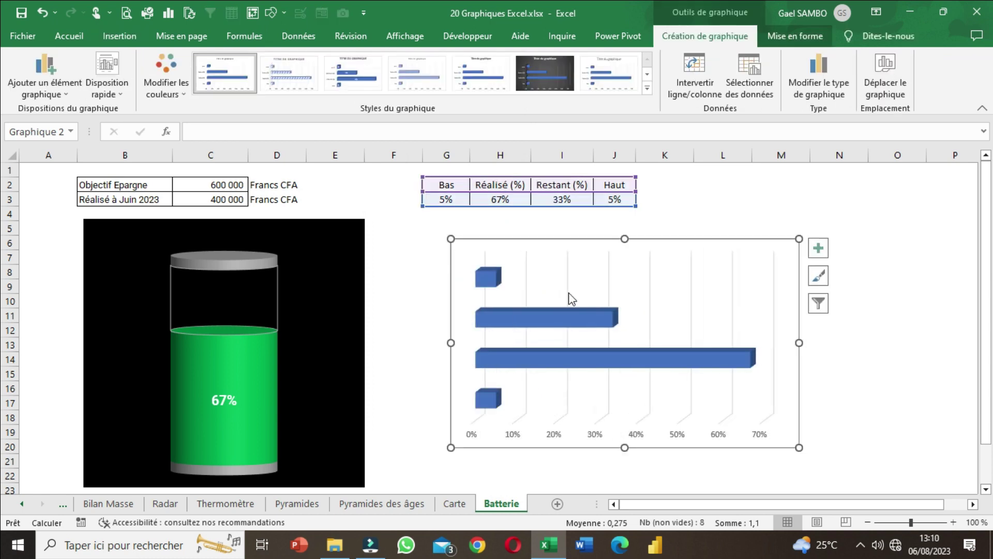
# - Delete the 3D bar chart's value axis labels and swap its rows and columns to stack the four segments in one bar
pyautogui.click(534, 282)
pyautogui.click(512, 435)
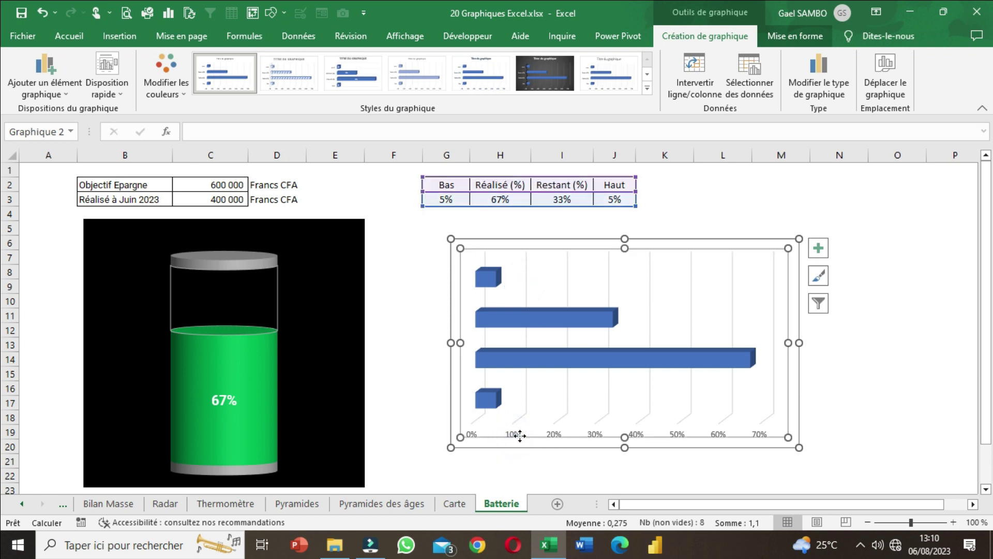
pyautogui.press('Delete')
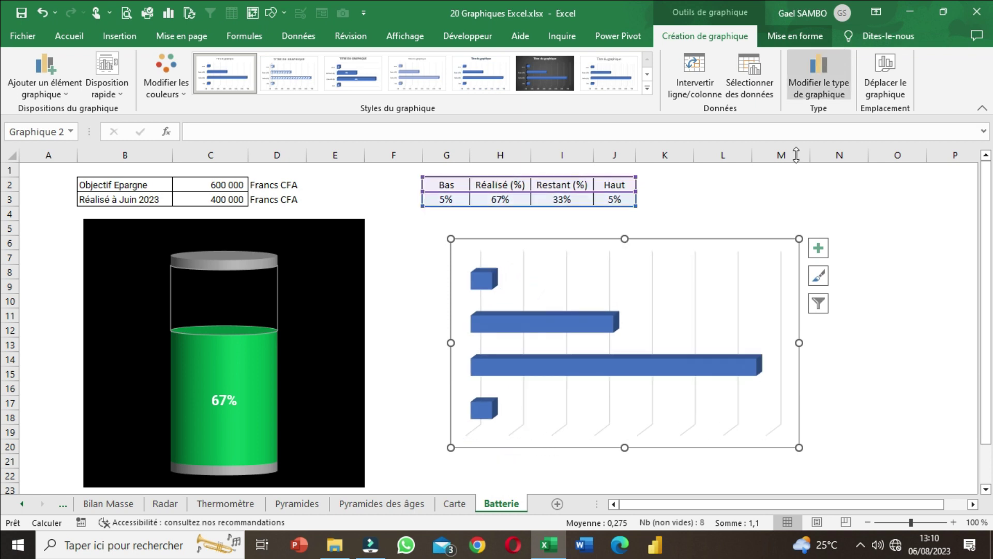
pyautogui.click(695, 72)
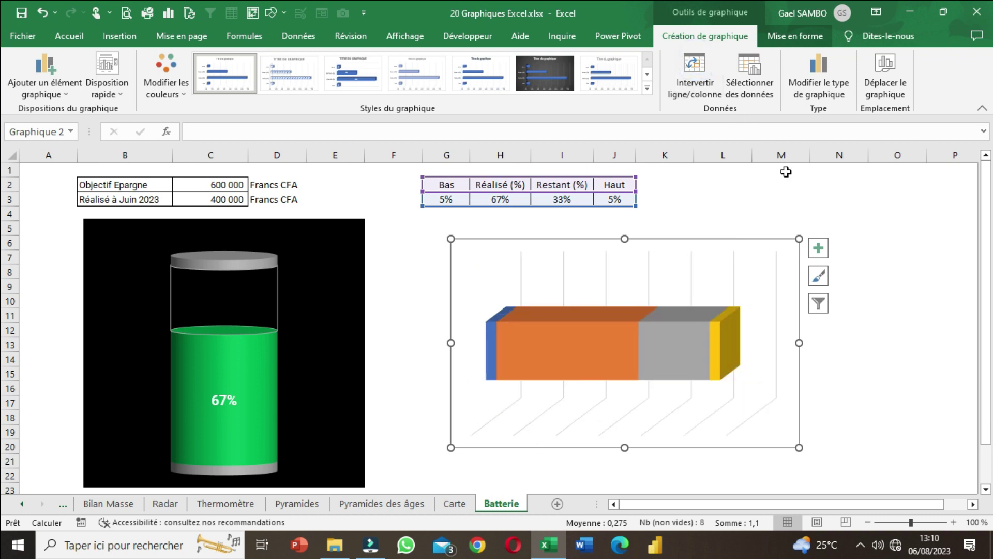
pyautogui.moveTo(800, 446); pyautogui.dragTo(798, 464)
# - Fill the Haut and Bas end segments of the horizontal bar with the theme grey
pyautogui.click(685, 344)
pyautogui.click(720, 351)
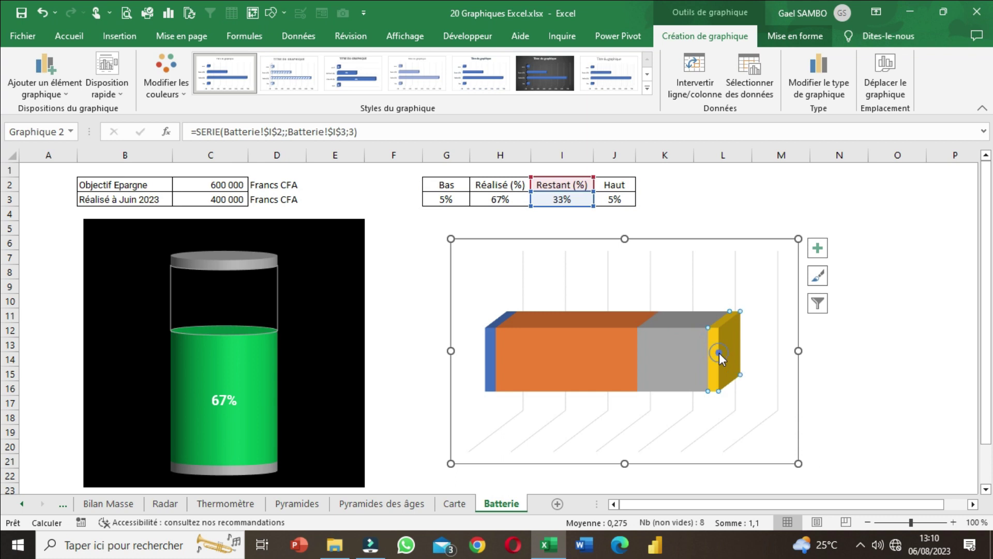
pyautogui.click(795, 36)
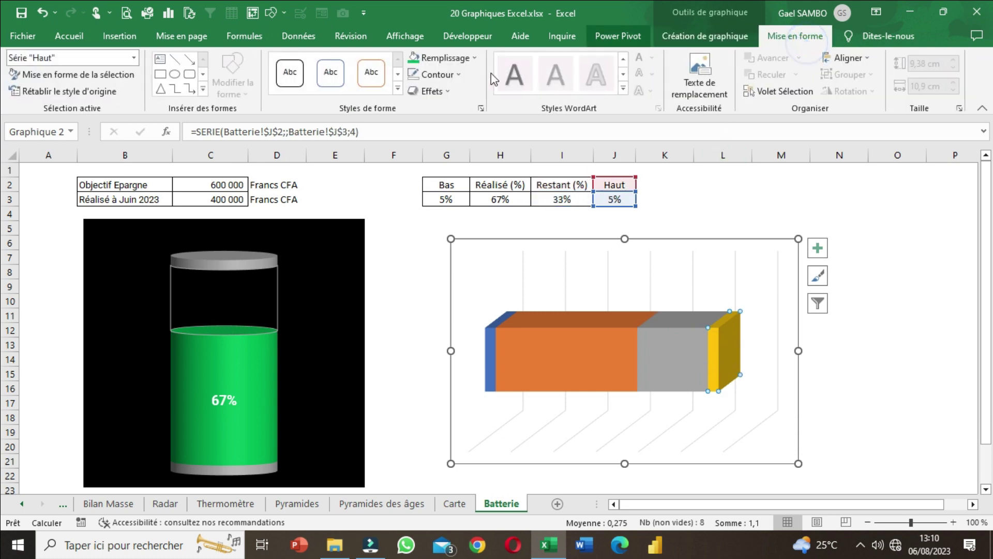
pyautogui.click(458, 58)
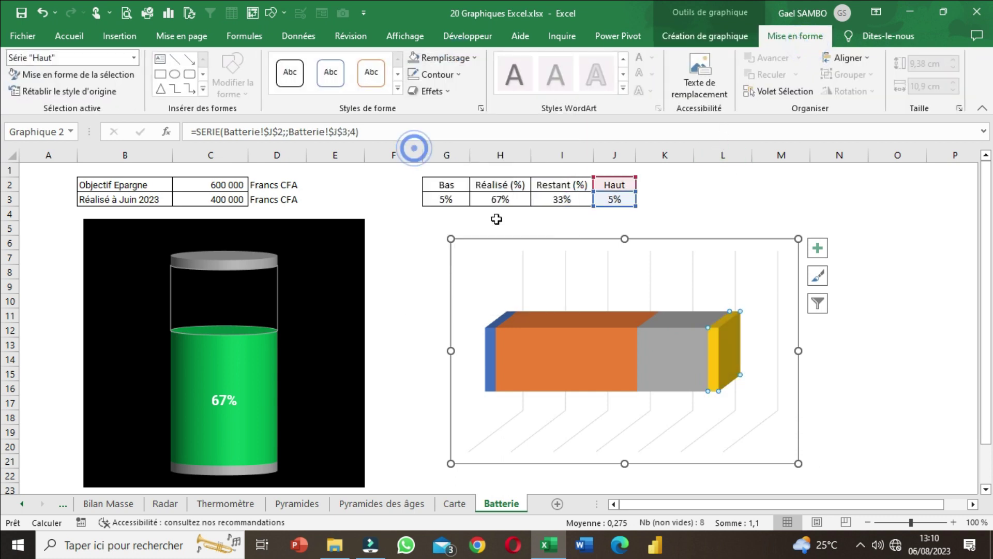
pyautogui.click(487, 108)
pyautogui.click(490, 347)
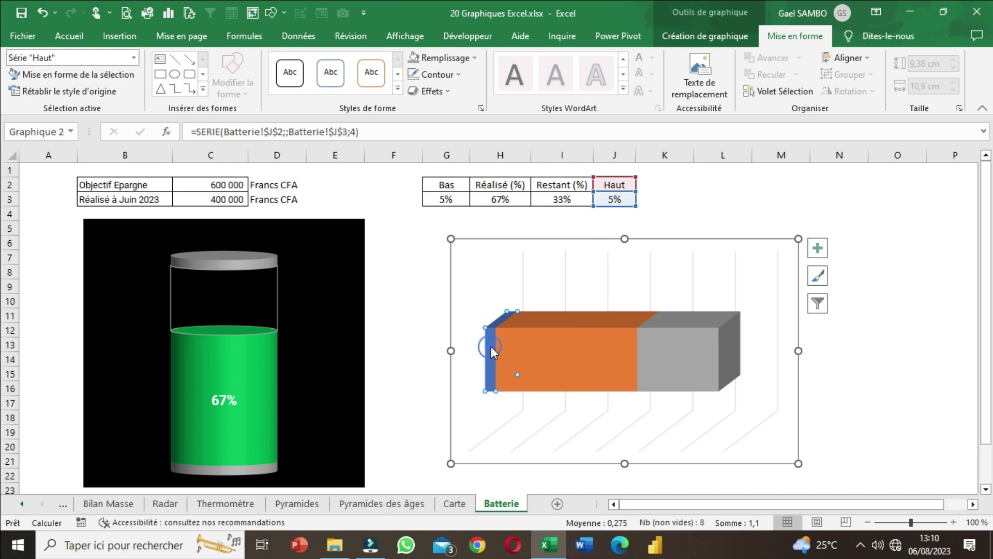
pyautogui.click(413, 58)
# - Remove the fill of the Restant (%) segment and give it a light grey outline
pyautogui.click(665, 352)
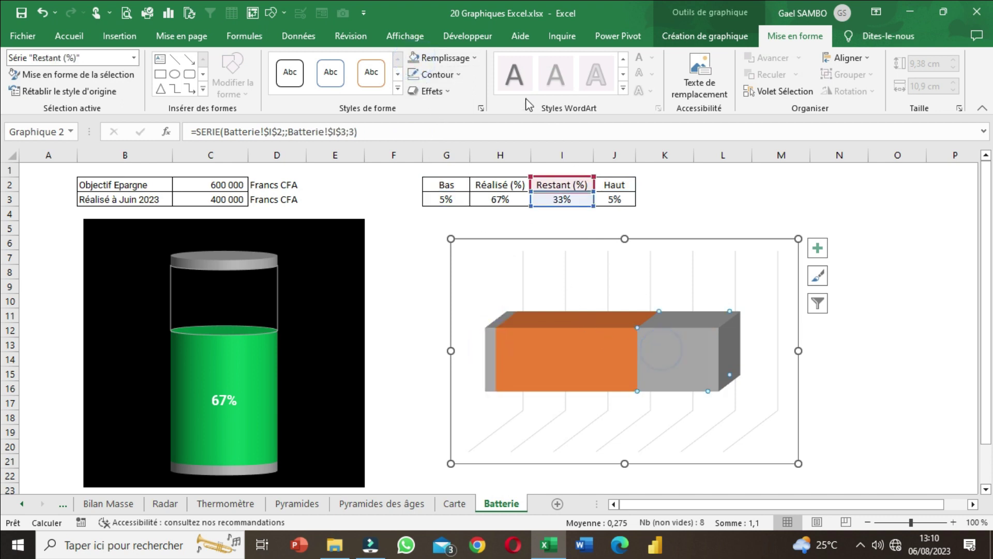
pyautogui.click(473, 58)
pyautogui.click(457, 234)
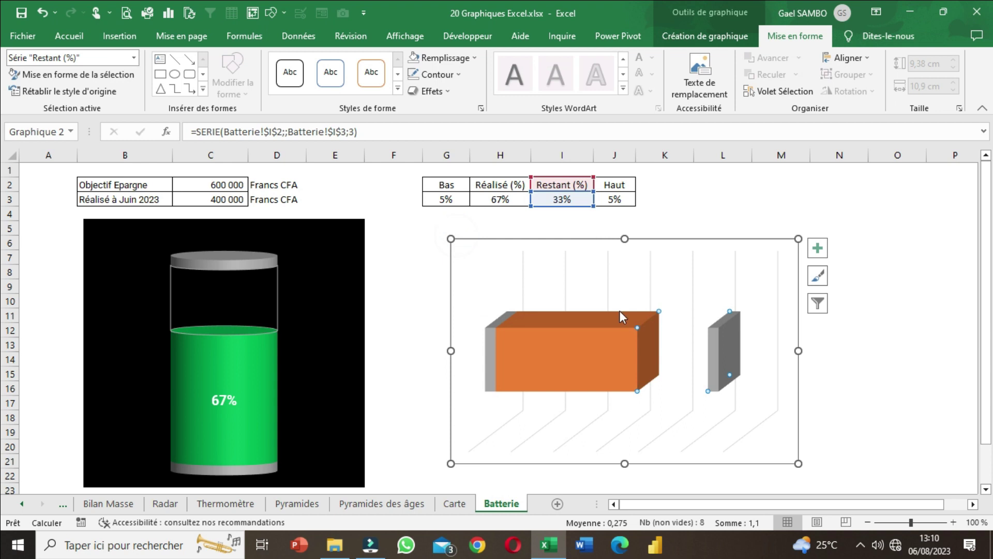
pyautogui.click(459, 74)
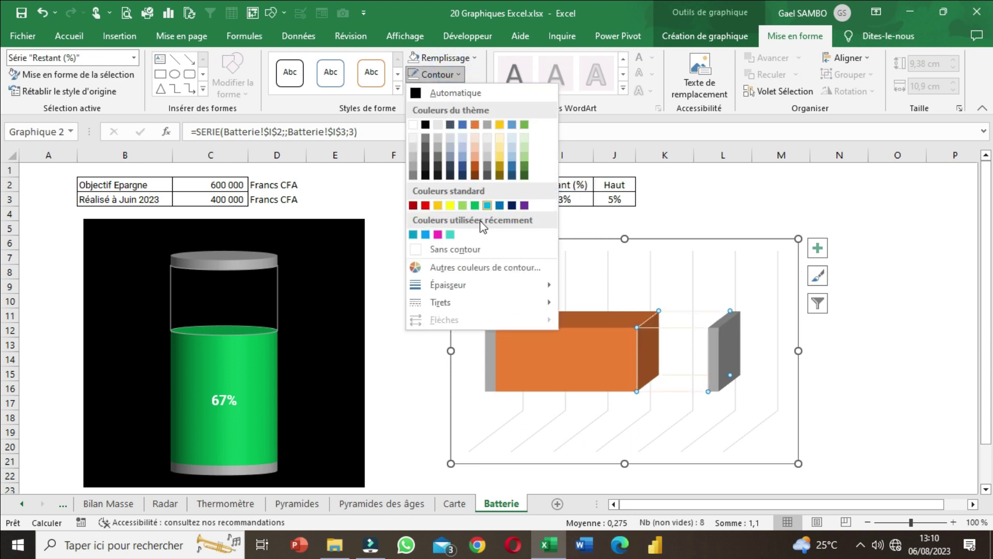
pyautogui.click(416, 165)
# - Fill the Réalisé (%) segment of the horizontal bar with the standard green
pyautogui.click(579, 342)
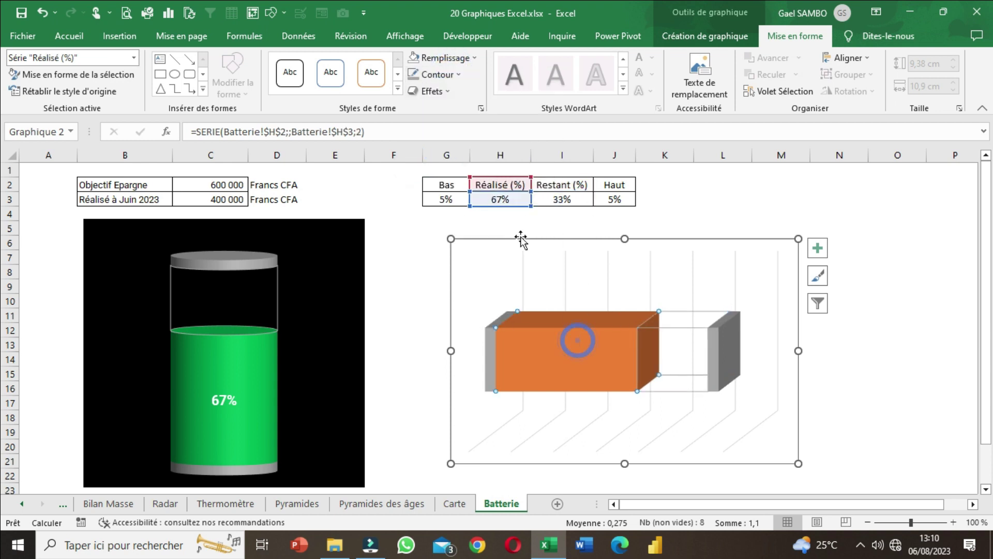
pyautogui.click(443, 58)
pyautogui.click(475, 188)
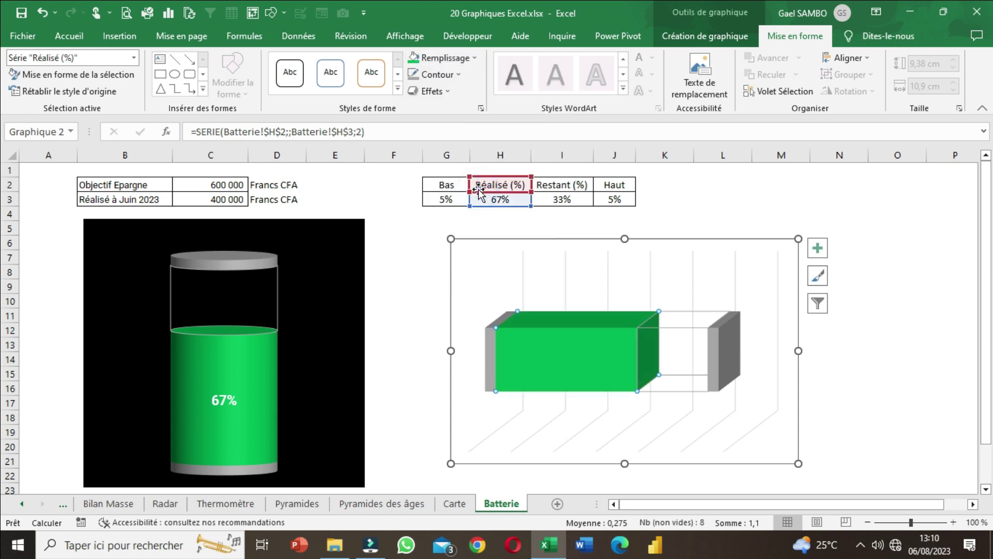
# - Change the bar shape to Cylindre, with a gap depth of 0% and a gap width of 60%
pyautogui.click(713, 358)
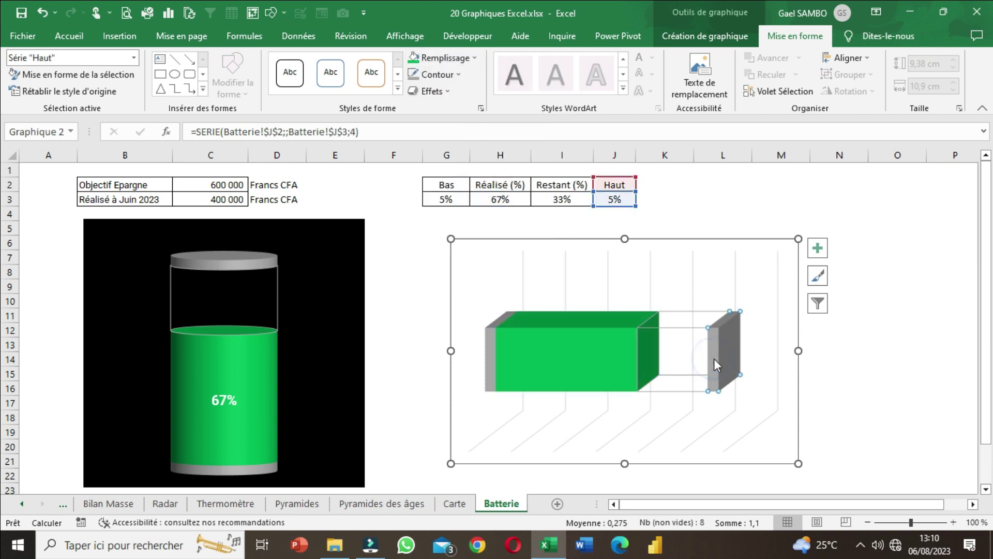
pyautogui.rightClick(717, 372)
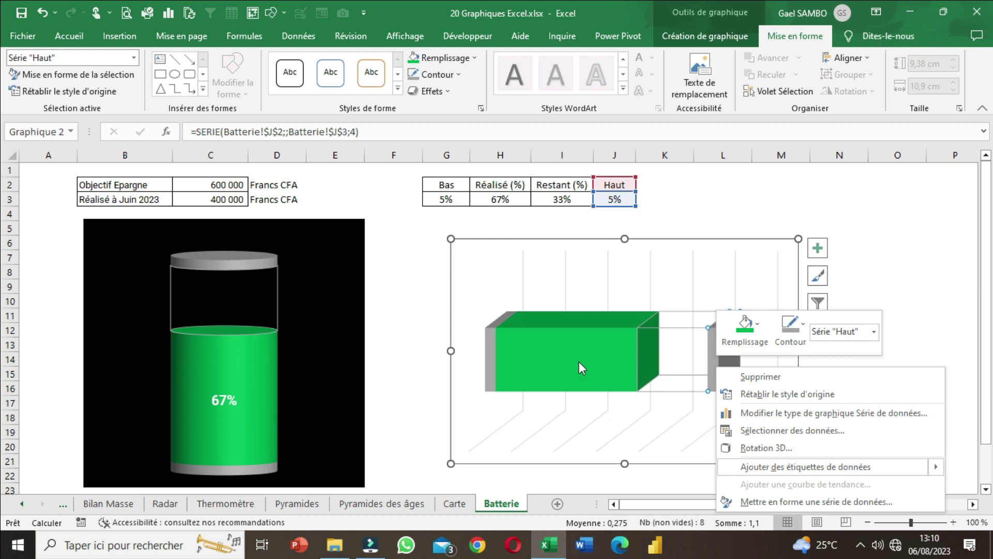
pyautogui.click(745, 494)
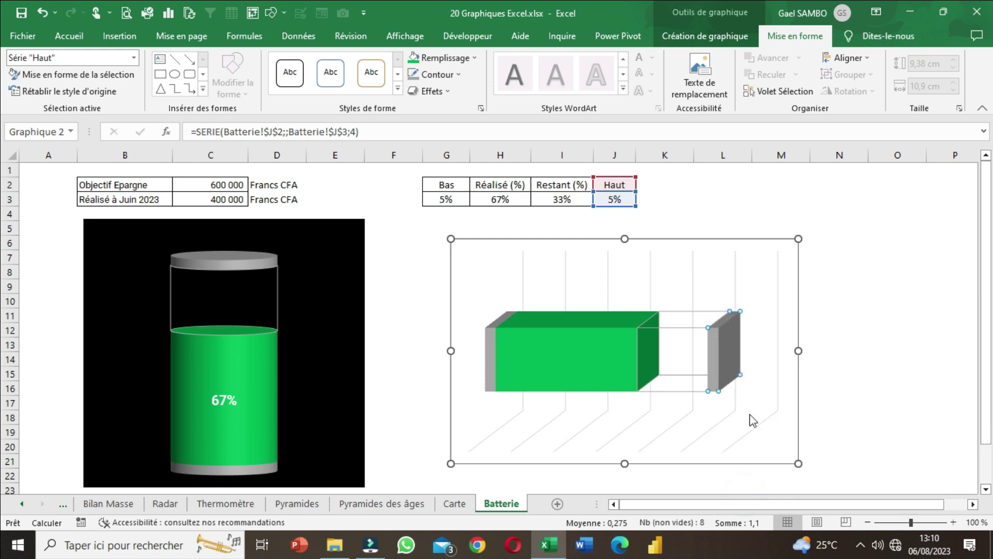
pyautogui.click(880, 435)
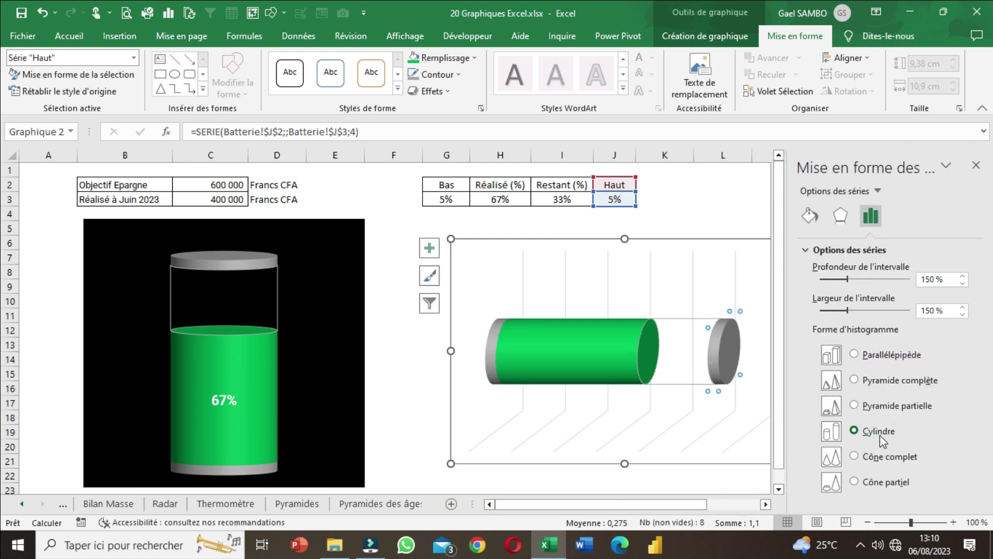
pyautogui.moveTo(847, 280); pyautogui.dragTo(820, 280)
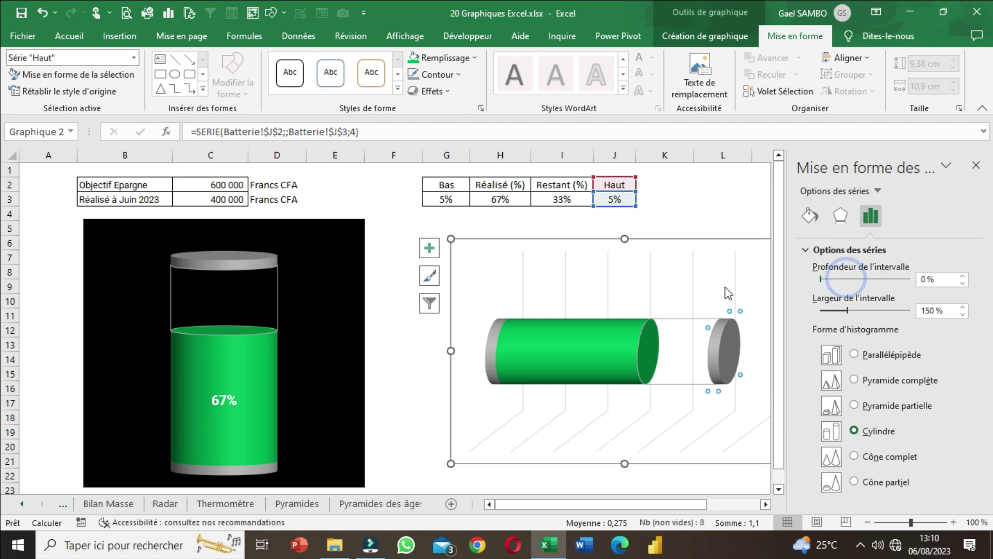
pyautogui.moveTo(848, 310); pyautogui.dragTo(831, 310)
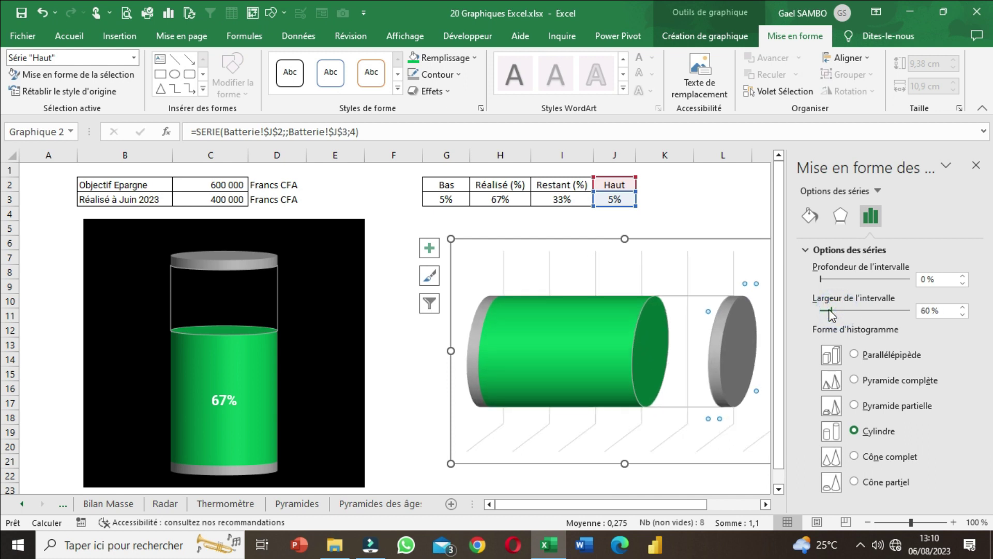
pyautogui.click(976, 165)
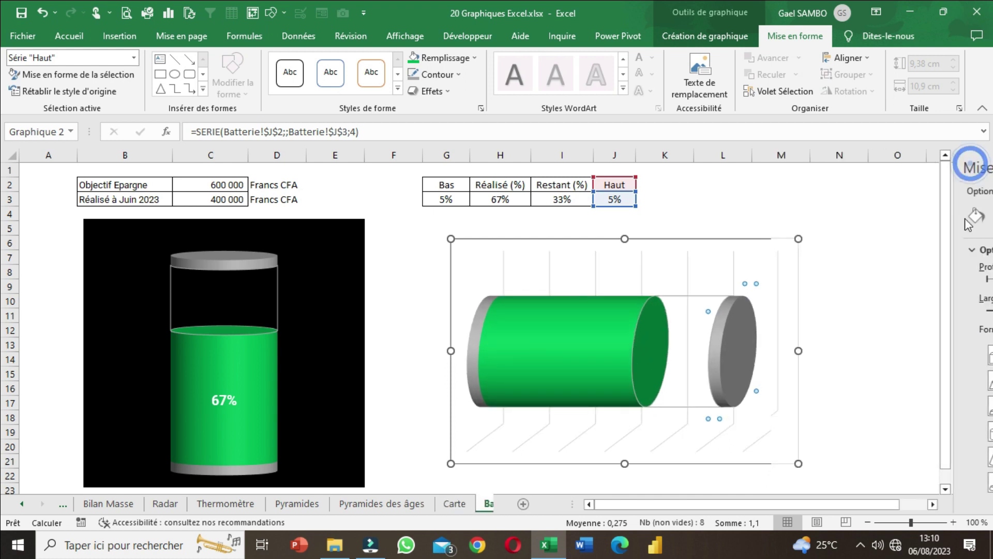
# - Set the horizontal chart's 3D rotation to 0° on X and 3° on Y
pyautogui.click(768, 239)
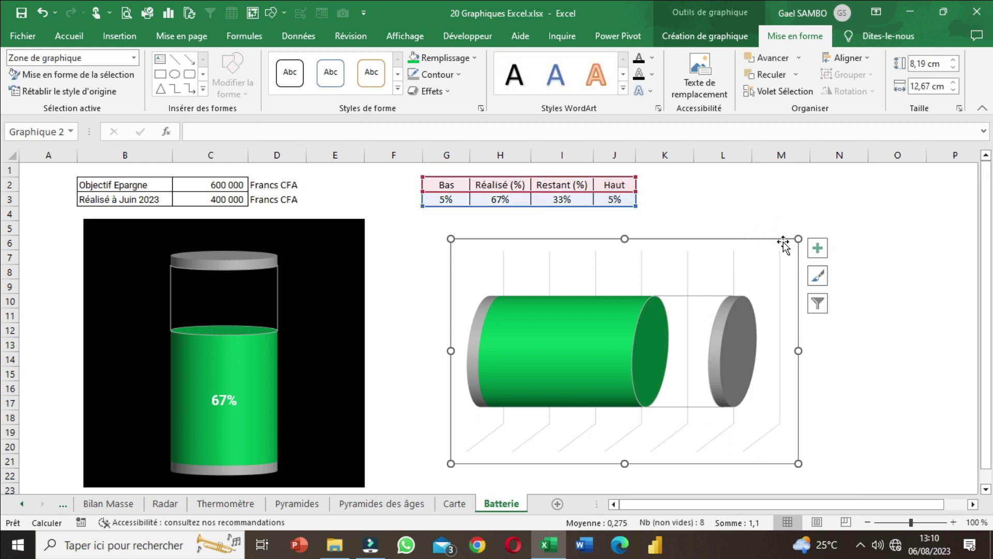
pyautogui.rightClick(777, 239)
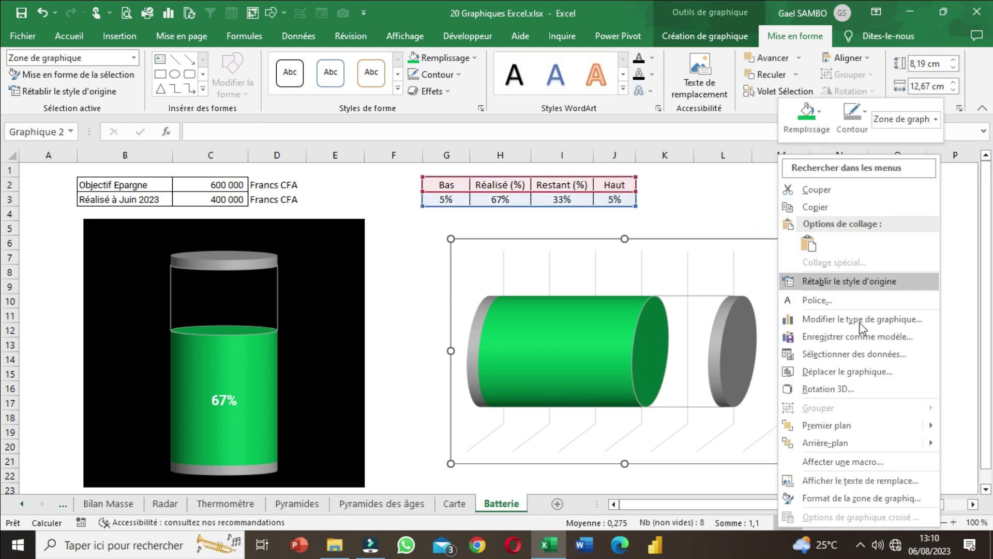
pyautogui.click(845, 492)
pyautogui.click(845, 207)
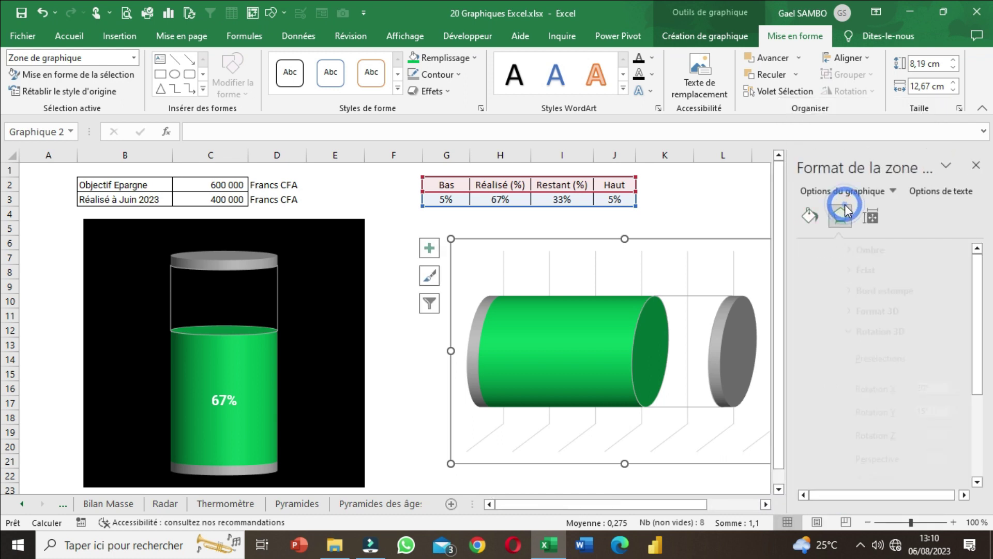
pyautogui.scroll(-2, 891, 362)
pyautogui.moveTo(886, 352); pyautogui.dragTo(848, 354)
pyautogui.write('0')
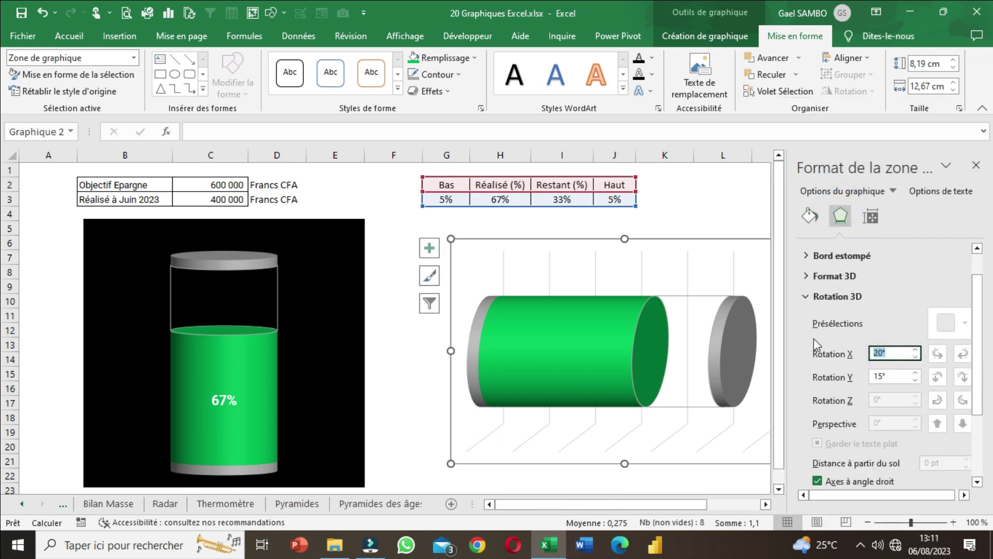
pyautogui.moveTo(912, 381); pyautogui.dragTo(874, 377)
pyautogui.write('3')
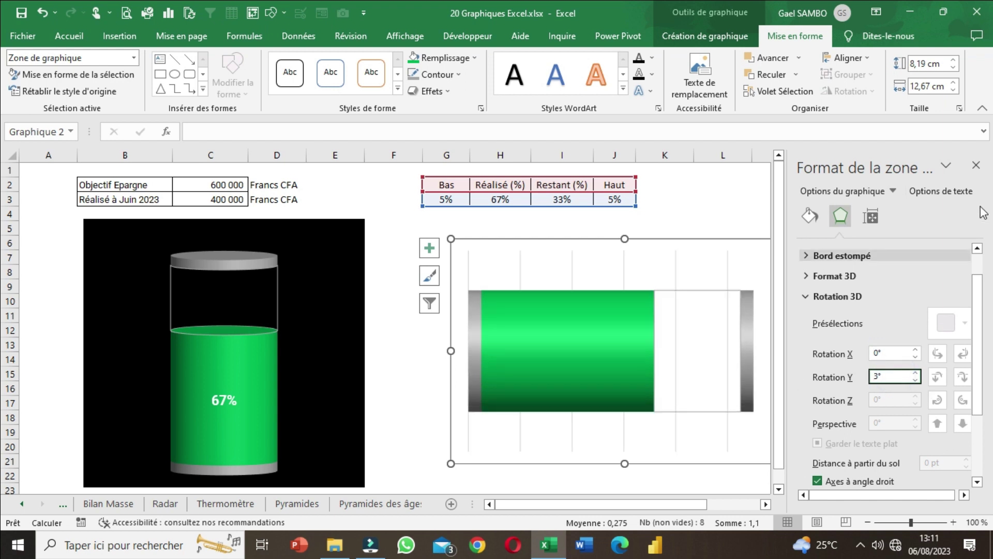
pyautogui.click(976, 165)
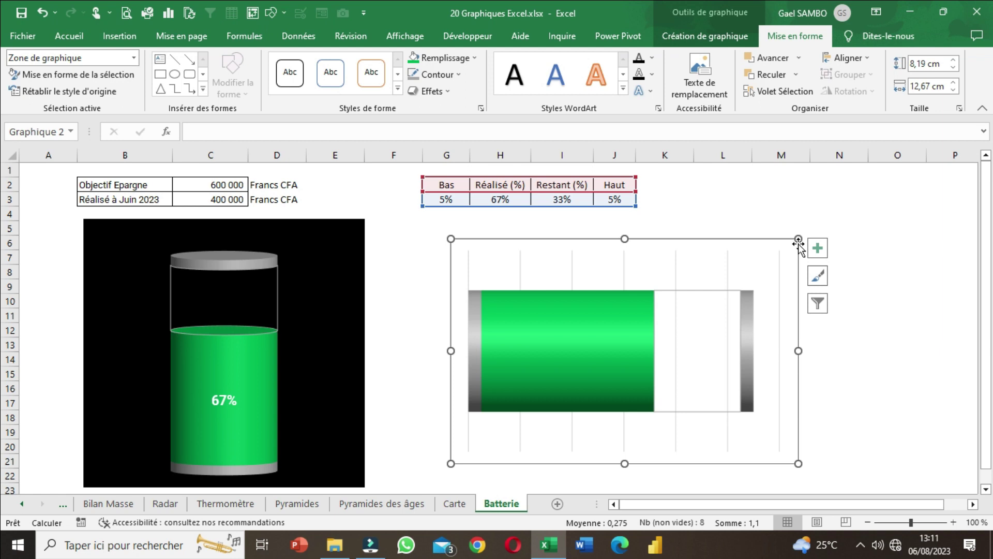
# - Remove the chart's gridlines, then place it right beside the vertical battery chart, sized about 9.67 cm high by 12.54 cm wide
pyautogui.click(817, 248)
pyautogui.click(857, 336)
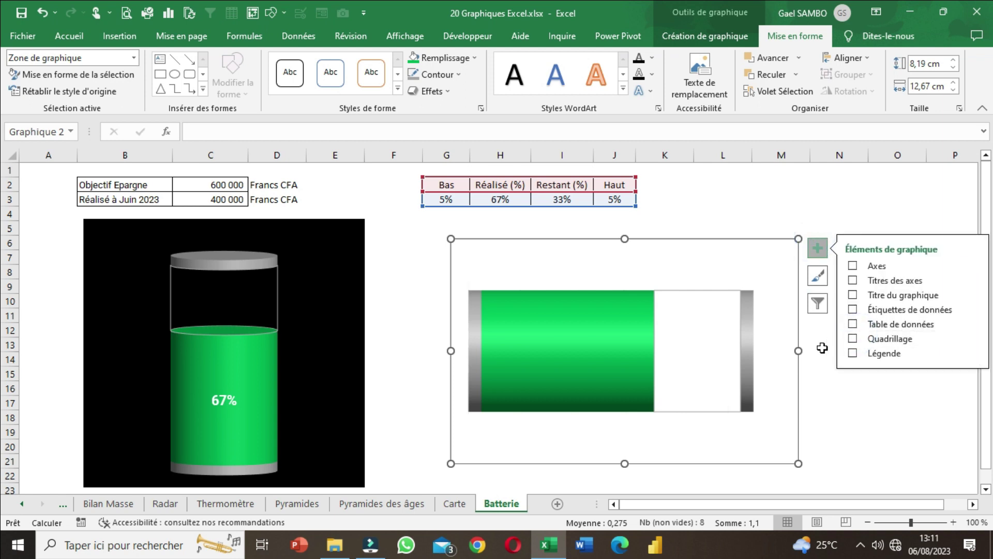
pyautogui.moveTo(798, 463); pyautogui.dragTo(795, 480)
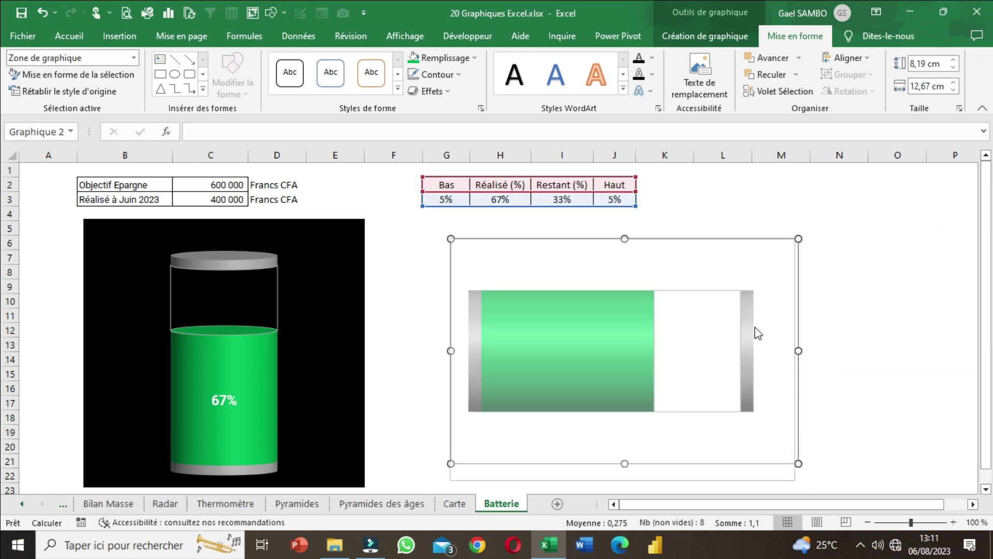
pyautogui.moveTo(543, 244); pyautogui.dragTo(464, 226)
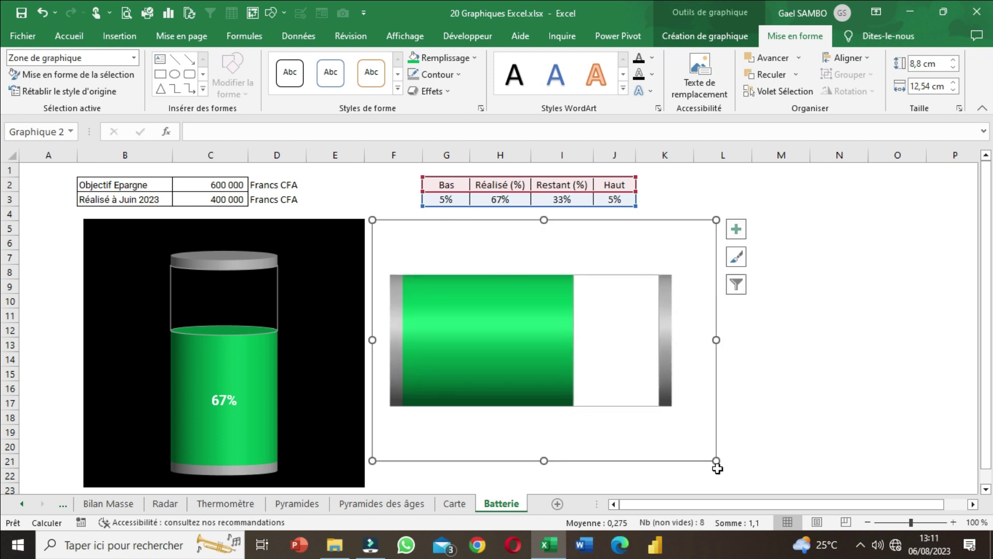
pyautogui.moveTo(716, 460); pyautogui.dragTo(716, 484)
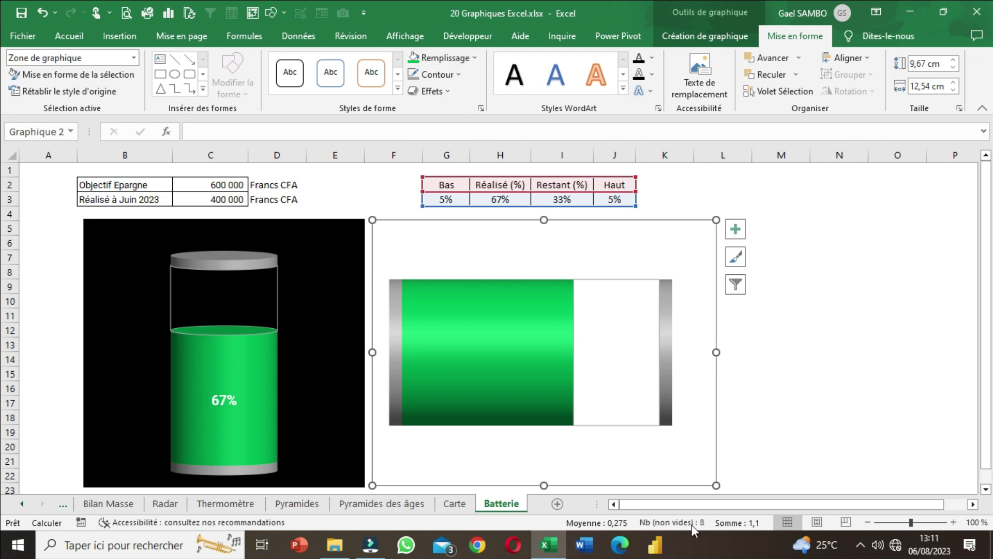
# - Fill the horizontal battery chart's background with black
pyautogui.click(442, 57)
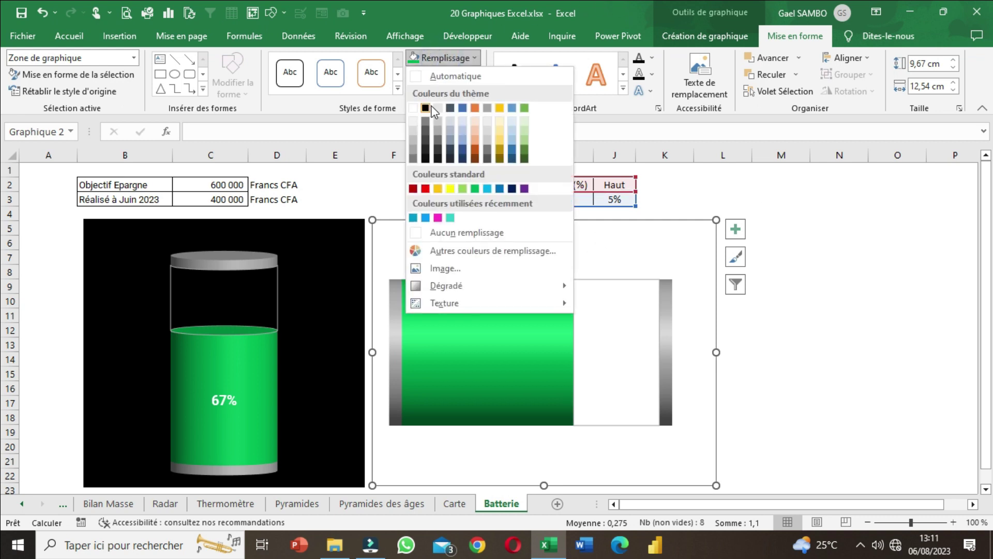
pyautogui.click(425, 107)
pyautogui.click(772, 376)
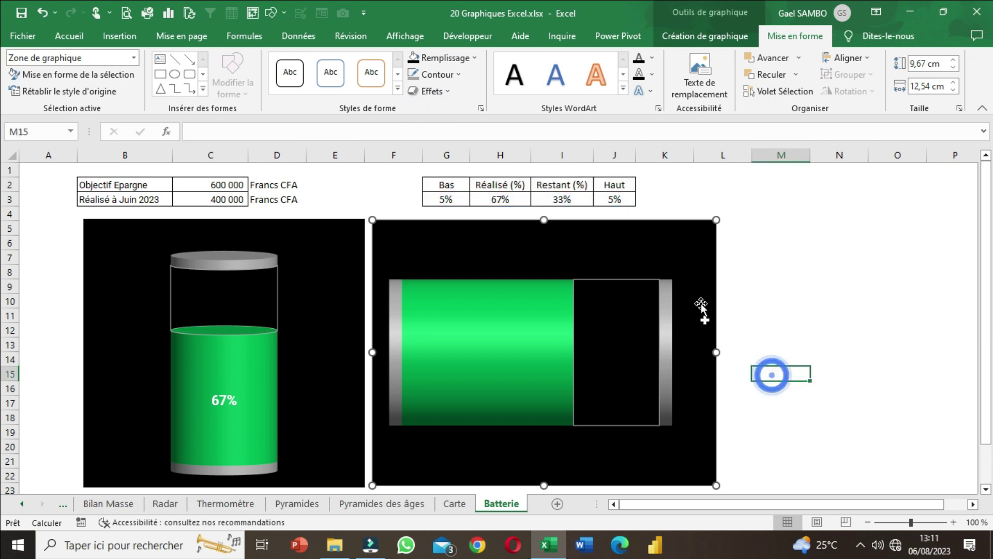
# - Add data labels to the horizontal battery chart and delete those of the Haut, Restant (%) and Bas segments
pyautogui.click(712, 253)
pyautogui.click(736, 232)
pyautogui.click(770, 290)
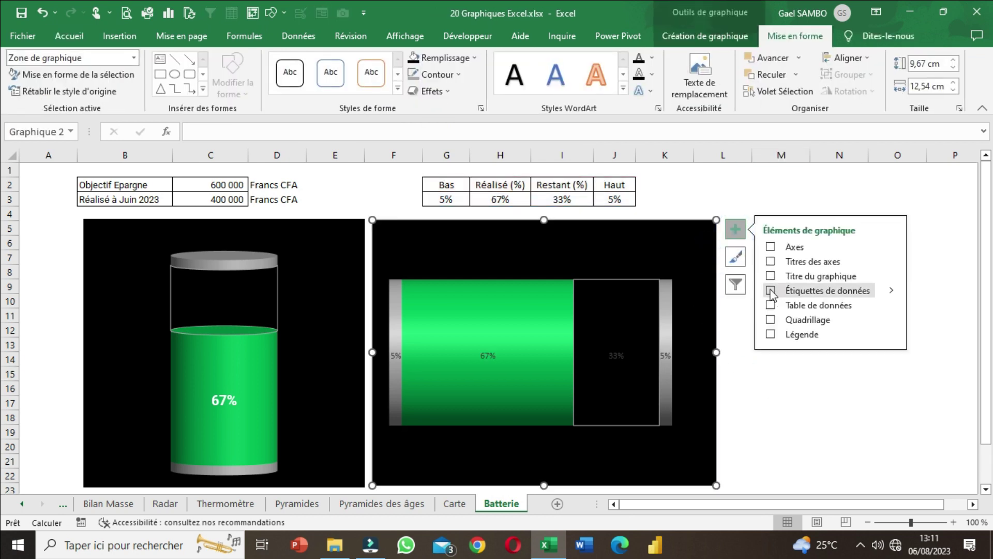
pyautogui.click(667, 355)
pyautogui.press('Delete')
pyautogui.click(616, 355)
pyautogui.click(616, 356)
pyautogui.press('Delete')
pyautogui.click(396, 355)
pyautogui.press('Delete')
# - Format the Réalisé (%) data label in the horizontal chart as bold white Roboto text
pyautogui.click(488, 356)
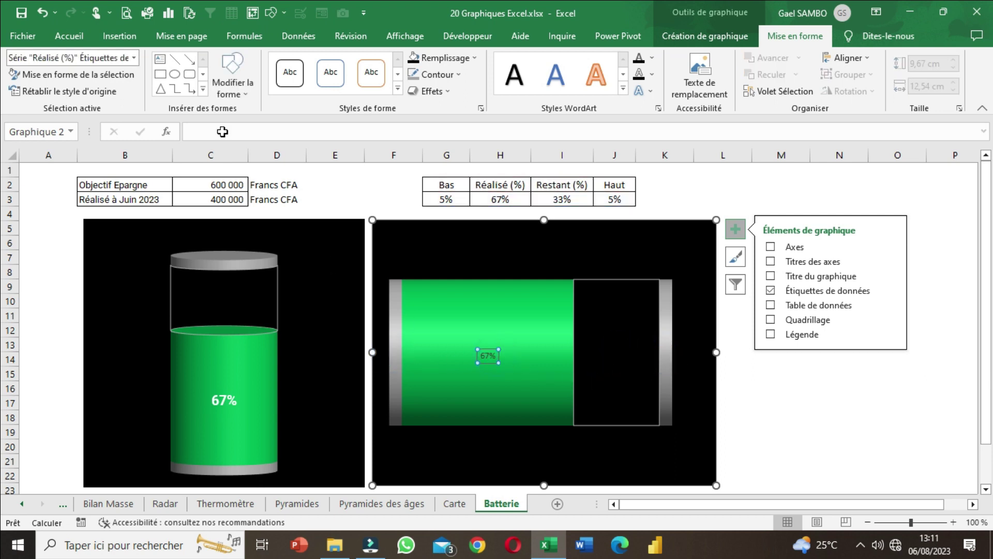
pyautogui.click(68, 36)
pyautogui.click(132, 87)
pyautogui.click(262, 85)
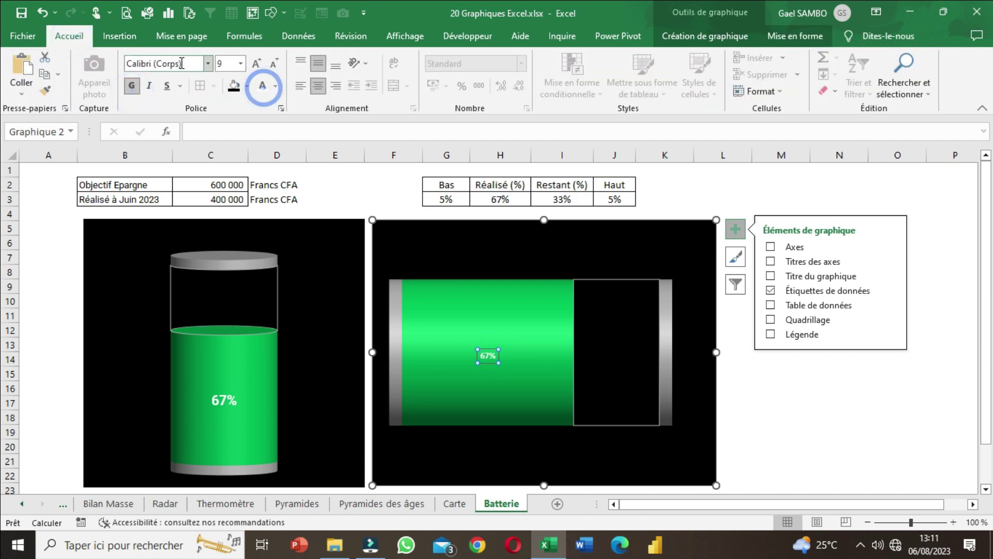
pyautogui.click(184, 62)
pyautogui.write('Roboto')
pyautogui.press('Return')
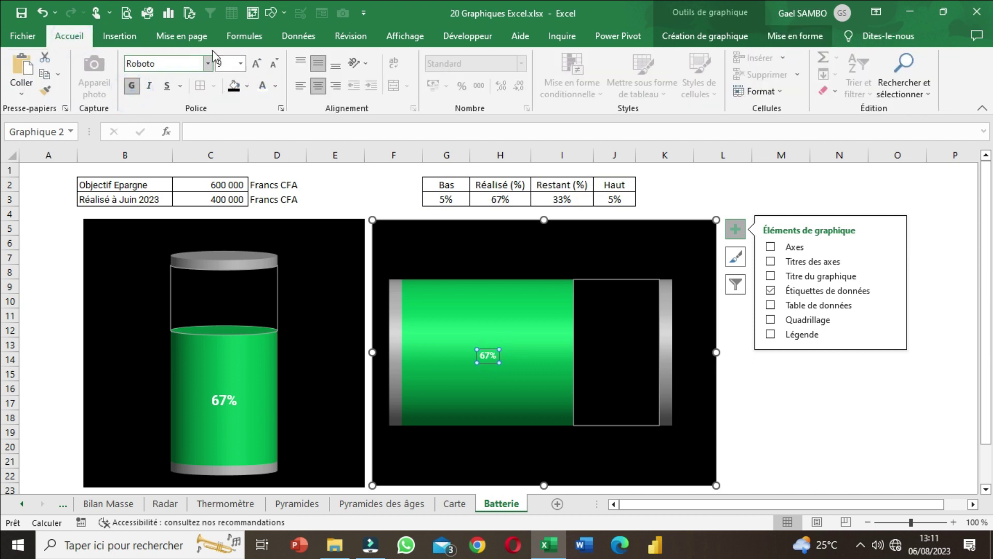
# - Enlarge the Réalisé (%) data label in the horizontal battery chart to 18 pt, then deselect the chart
pyautogui.click(256, 70)
pyautogui.click(256, 69)
pyautogui.click(256, 70)
pyautogui.click(256, 70)
pyautogui.click(256, 70)
pyautogui.click(256, 70)
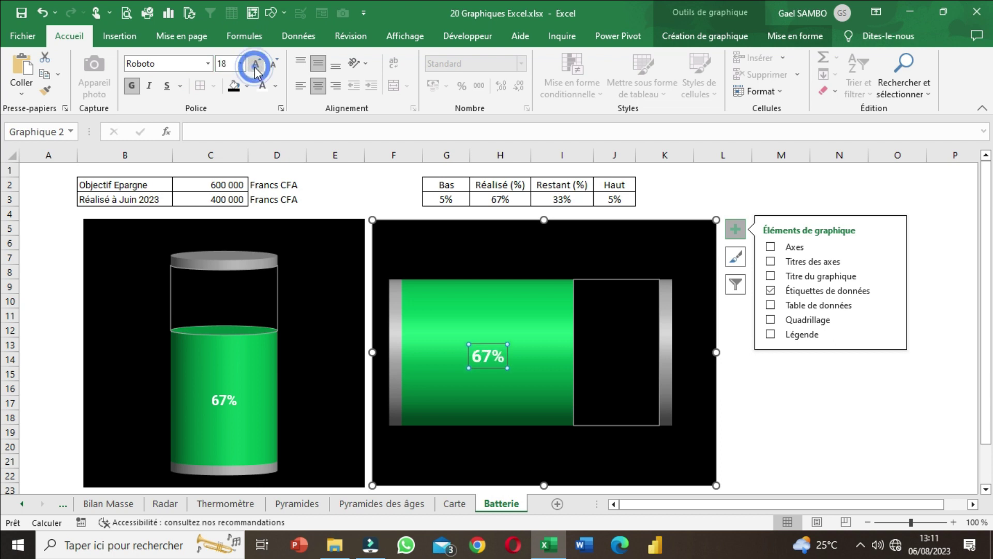
pyautogui.click(755, 427)
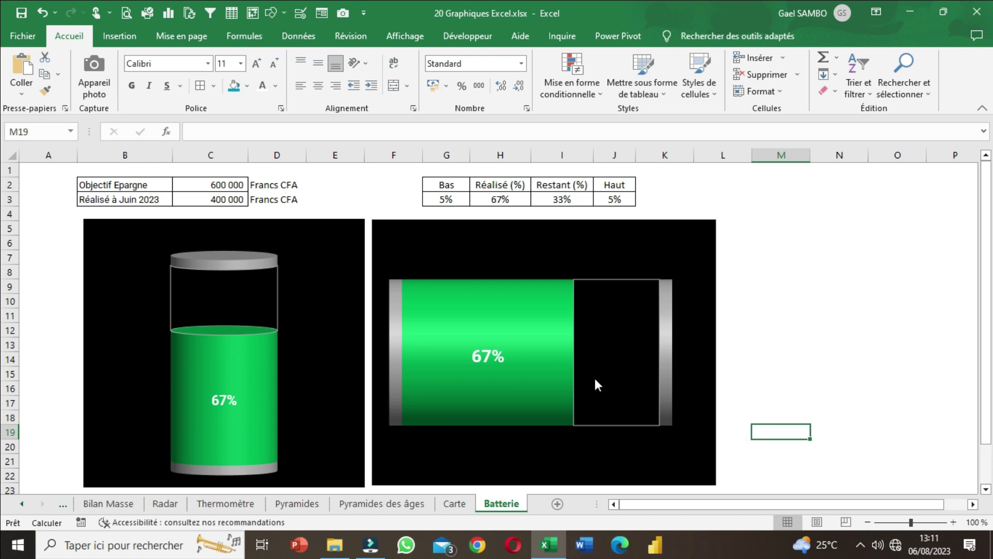
pyautogui.click(771, 378)
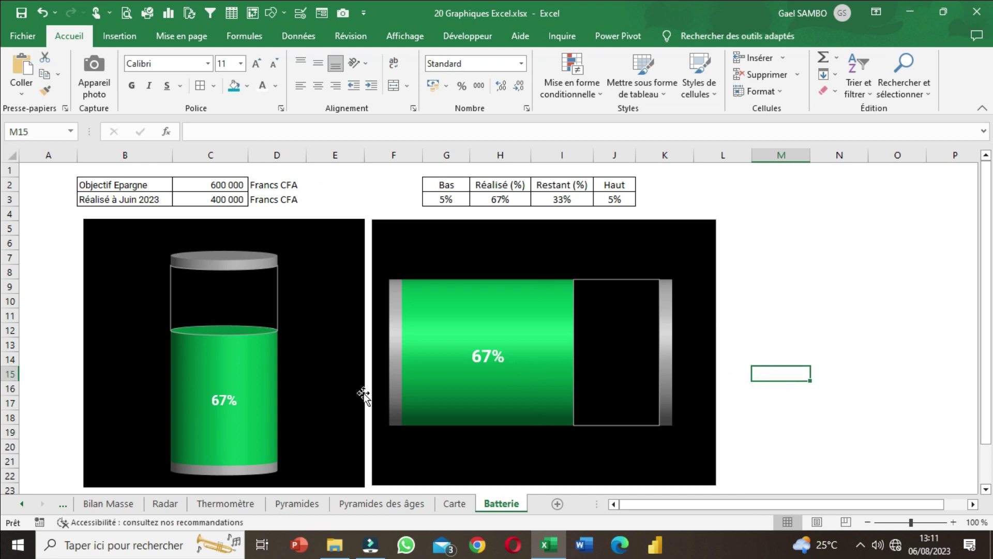
pyautogui.scroll(-3, 799, 337)
pyautogui.scroll(3, 799, 337)
pyautogui.click(712, 377)
pyautogui.click(787, 355)
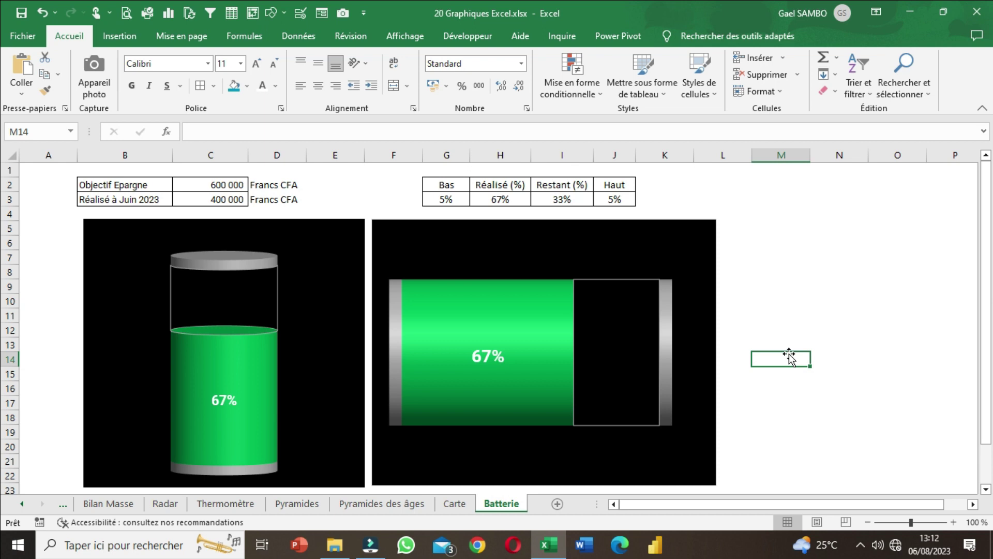
# - Save the workbook and go back to the Accueil sheet
pyautogui.click(21, 13)
pyautogui.moveTo(24, 510); pyautogui.dragTo(24, 510)
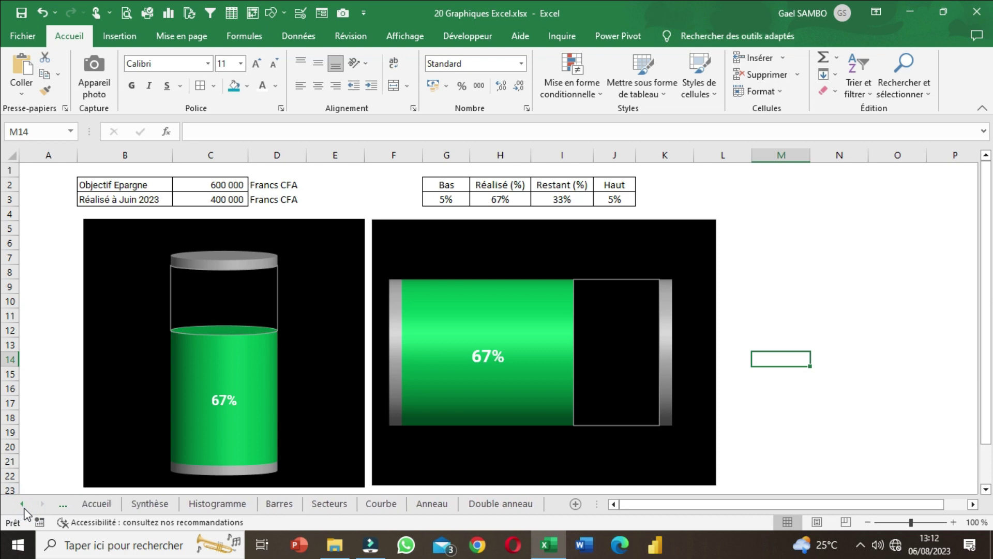
pyautogui.click(99, 504)
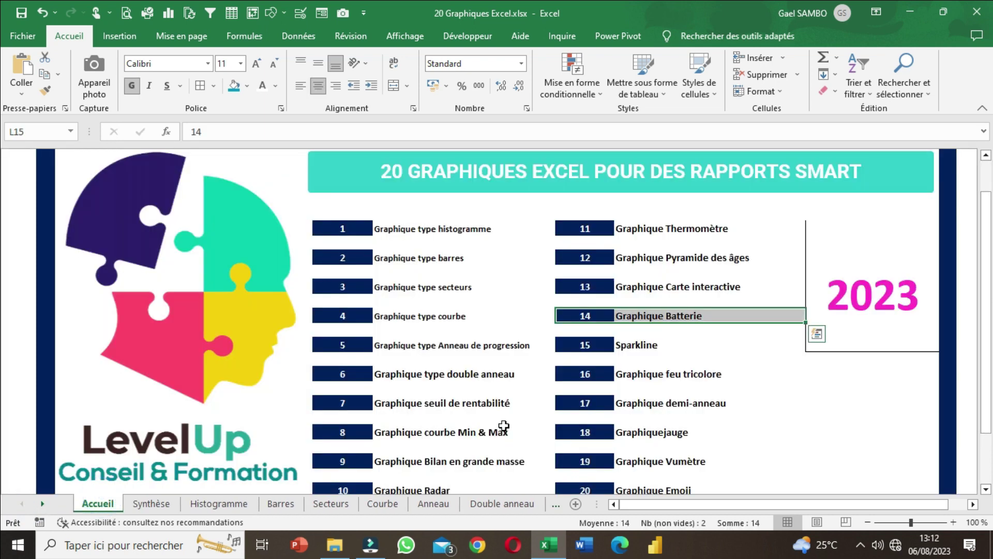